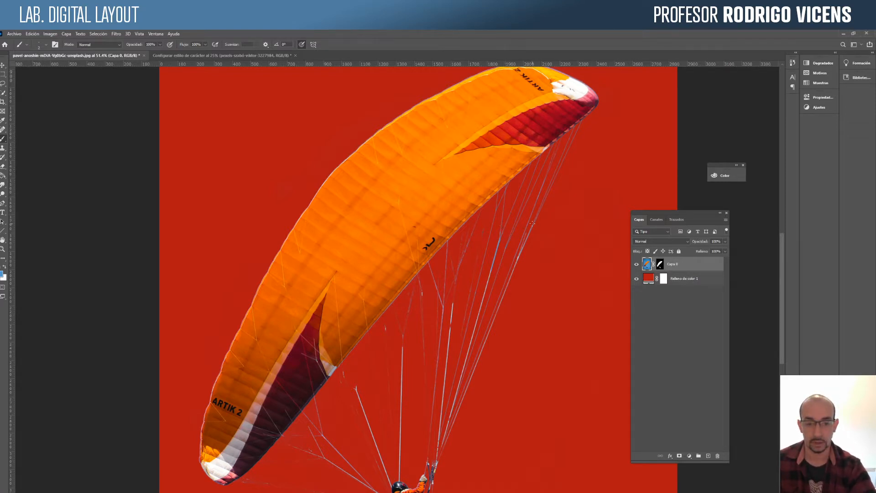
Show the layer mask of Capa 0 on its own over the paraglider's suspension lines.
mouse_move(539, 212)
left_mouse_down()
mouse_move(579, 201)
mouse_move(571, 205)
left_mouse_up()
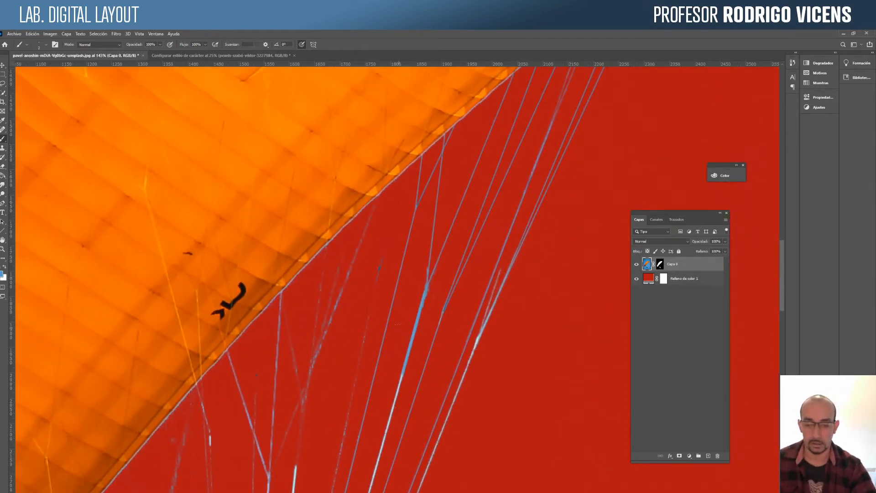
left_click_drag(386, 340, 415, 250)
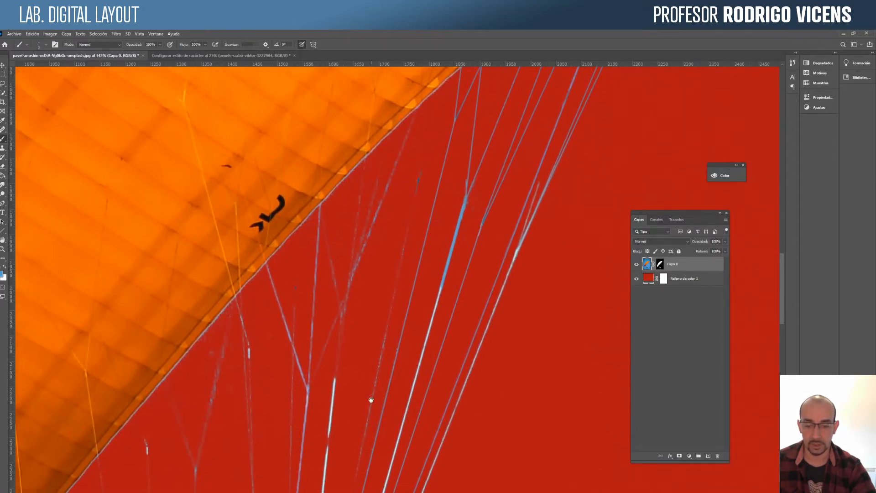
left_click_drag(372, 400, 444, 211)
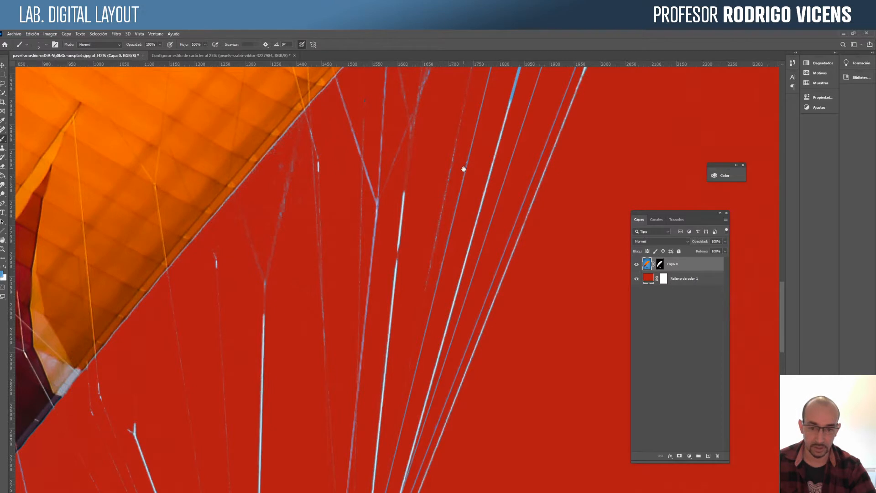
mouse_move(395, 432)
left_mouse_down()
mouse_move(432, 313)
mouse_move(398, 436)
left_mouse_up()
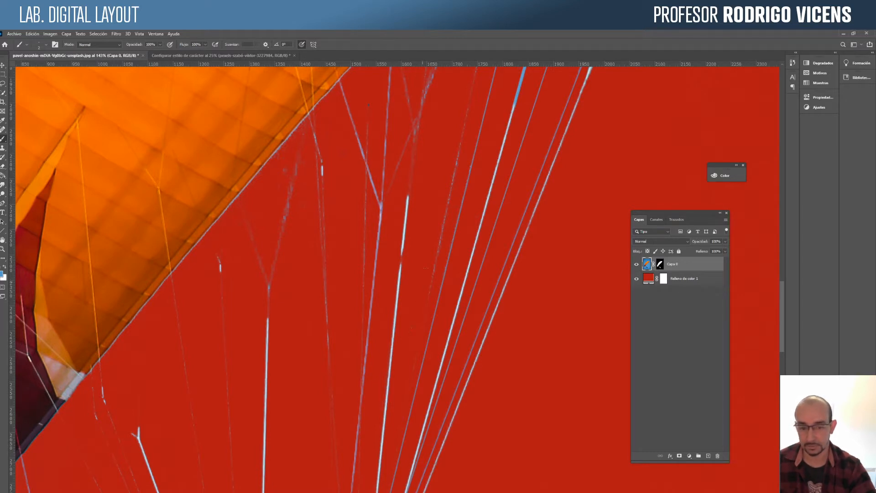
left_click_drag(469, 251, 401, 454)
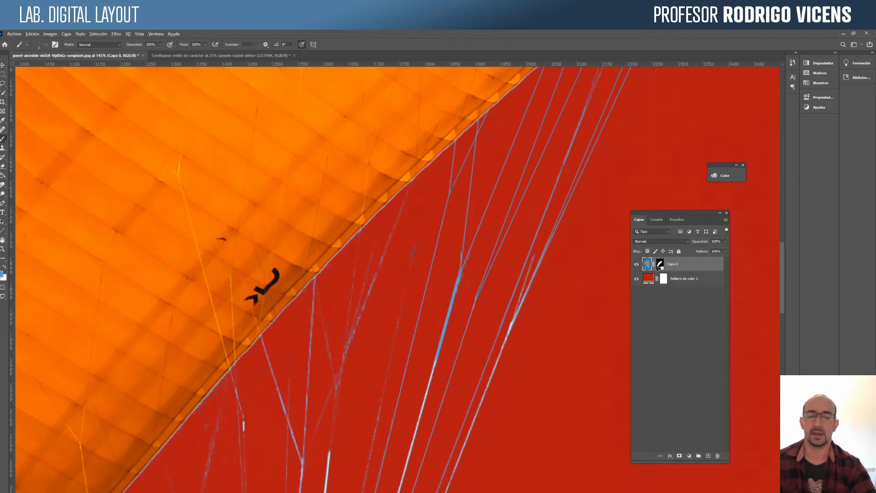
left_click(662, 265, "alt")
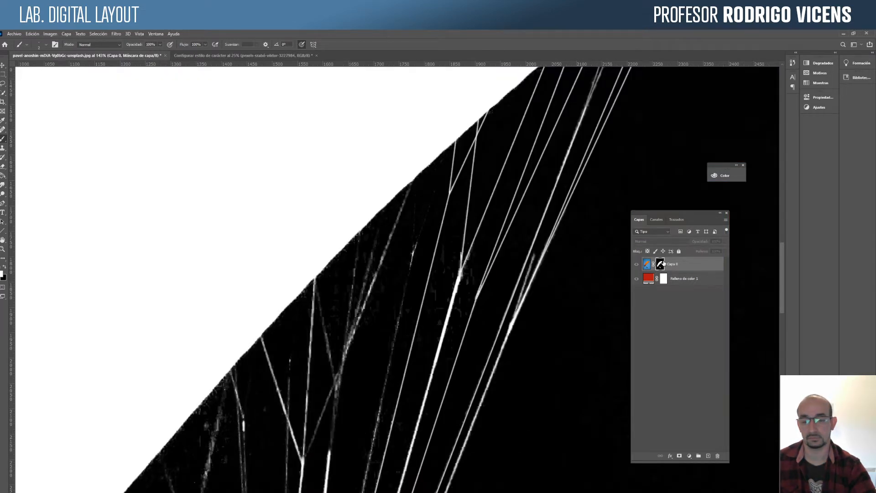
Paint a straight white stroke on the mask along the faint suspension line below the canopy, and return to the image view.
left_click_drag(391, 452, 464, 212)
left_click_drag(430, 116, 457, 170)
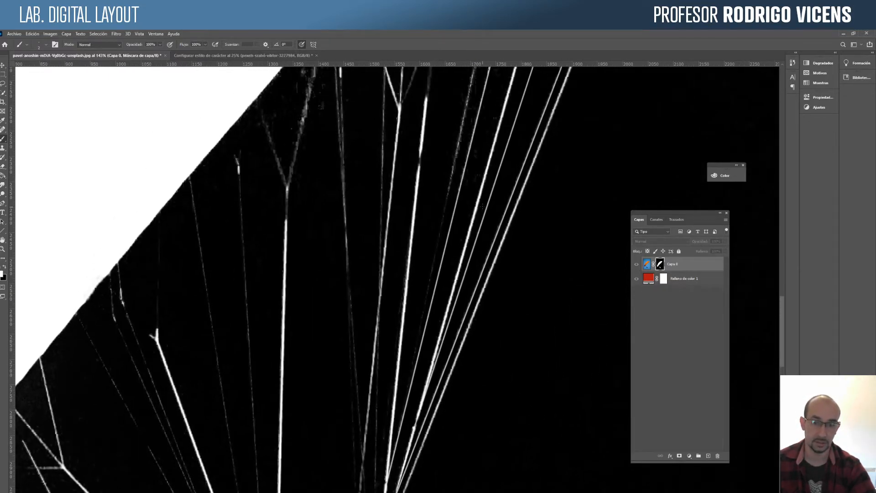
left_click_drag(478, 102, 466, 160)
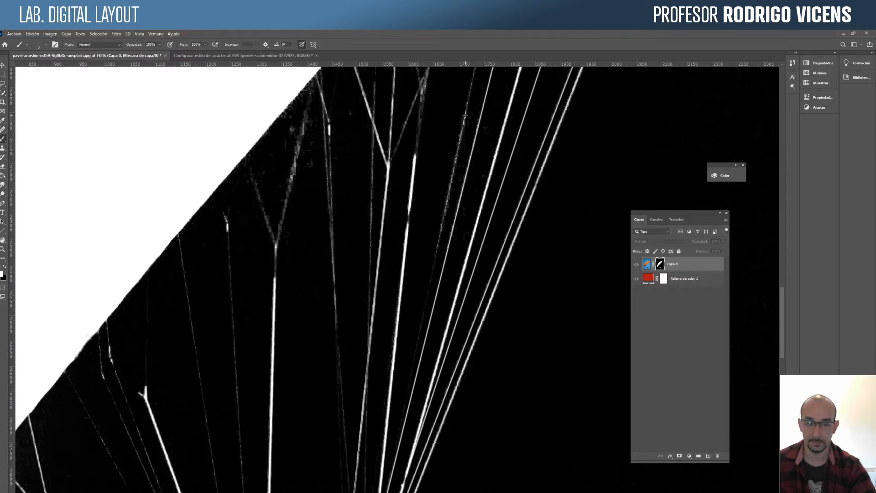
left_click_drag(381, 476, 395, 423)
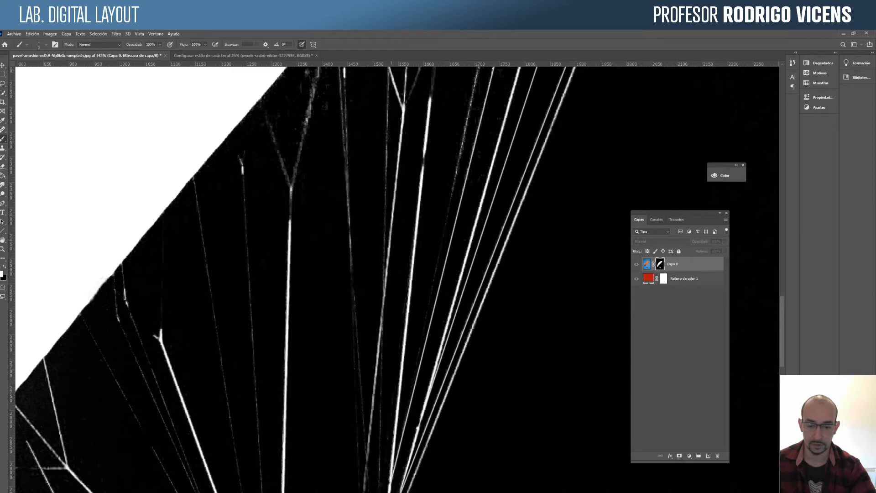
left_click(391, 477, "shift")
left_click_drag(542, 262, 504, 457)
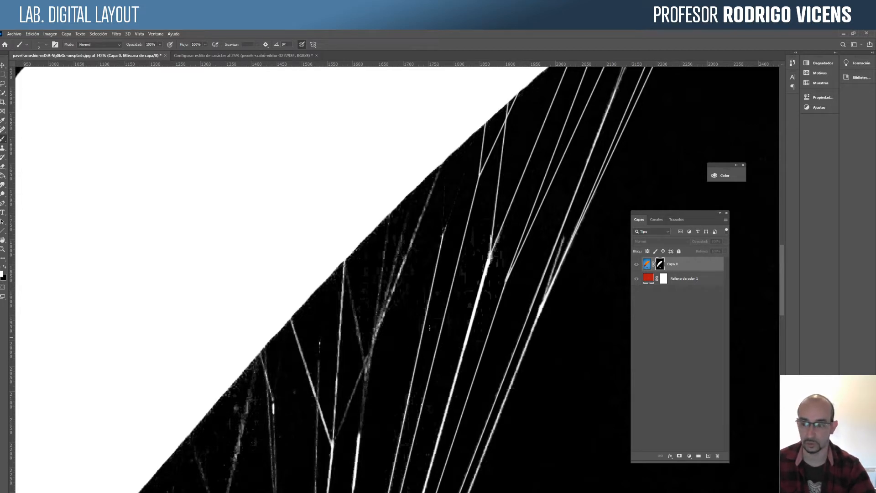
left_click(647, 264)
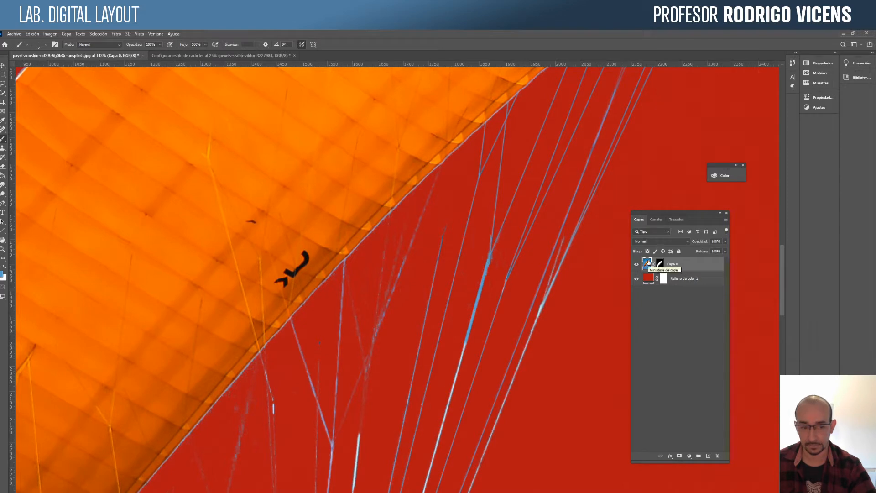
Duplicate the Capa 0 layer with its mask, and remove the extra empty layer above it.
left_click_drag(648, 263, 707, 455)
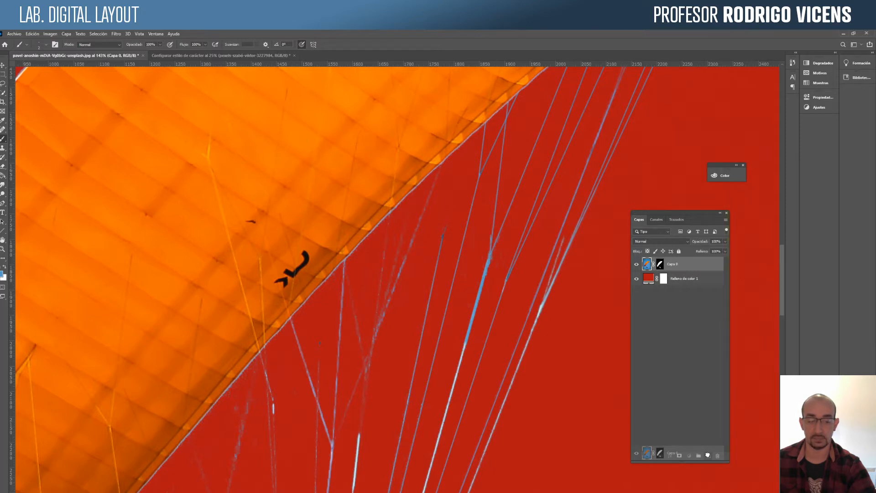
left_click_drag(708, 454, 708, 456)
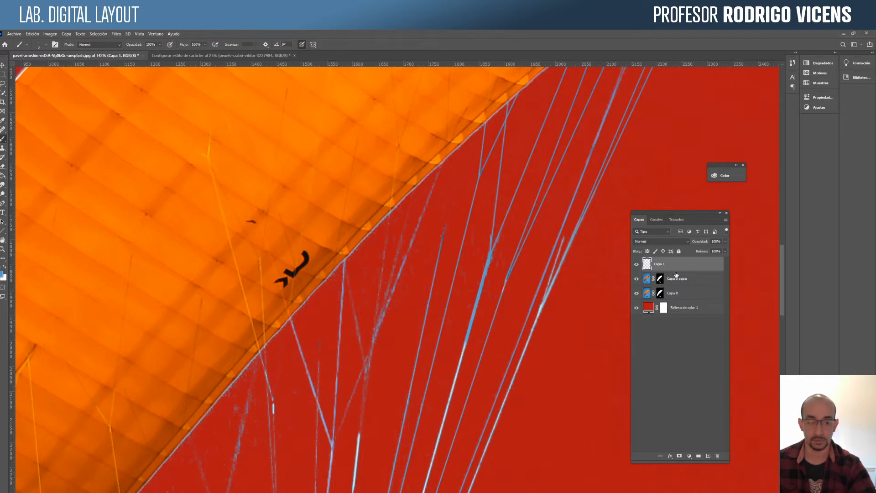
left_click(671, 321)
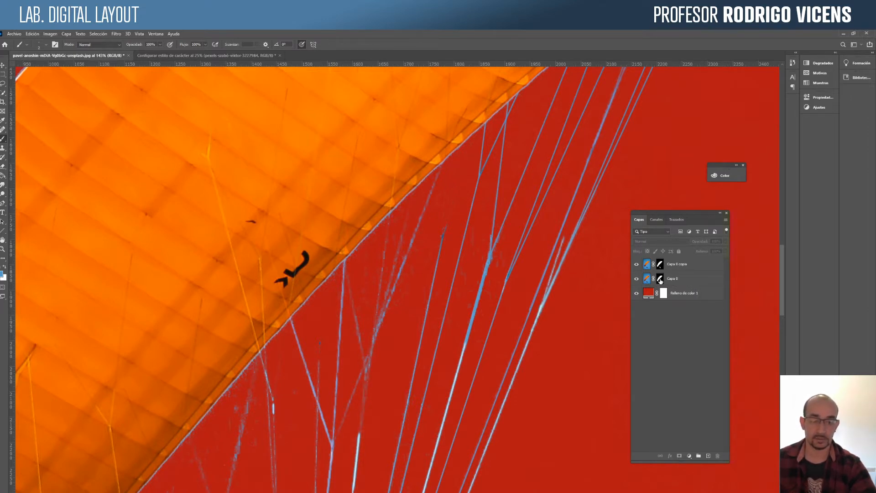
Disable the mask of the lower Capa 0 layer and reduce that layer's opacity to 57% as a semi-transparent reference.
left_click(660, 279, "shift")
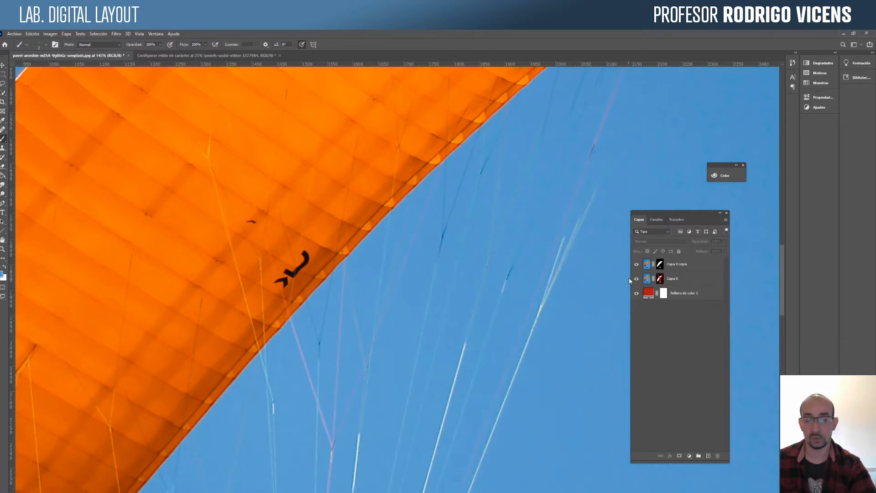
left_click_drag(600, 277, 532, 402)
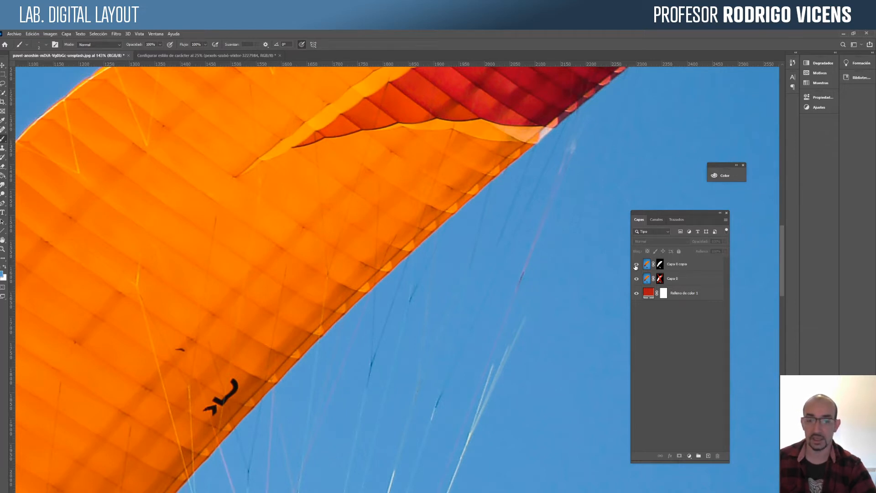
left_click(646, 279)
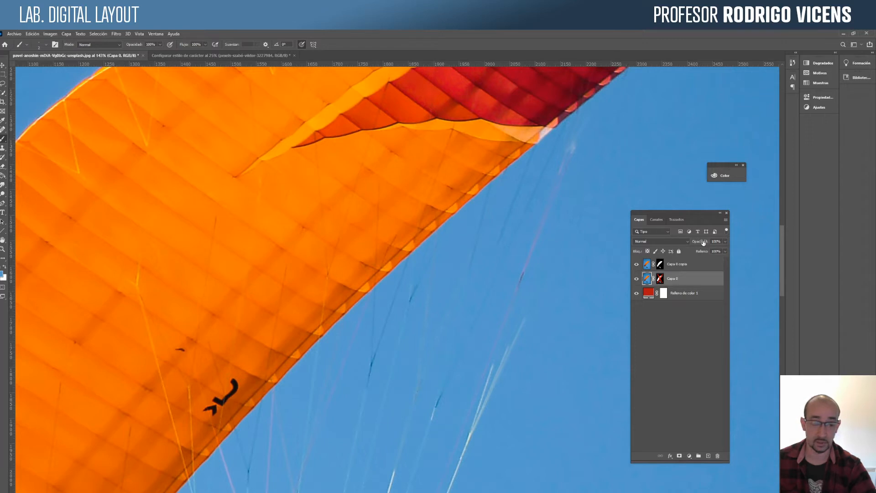
left_click(725, 243)
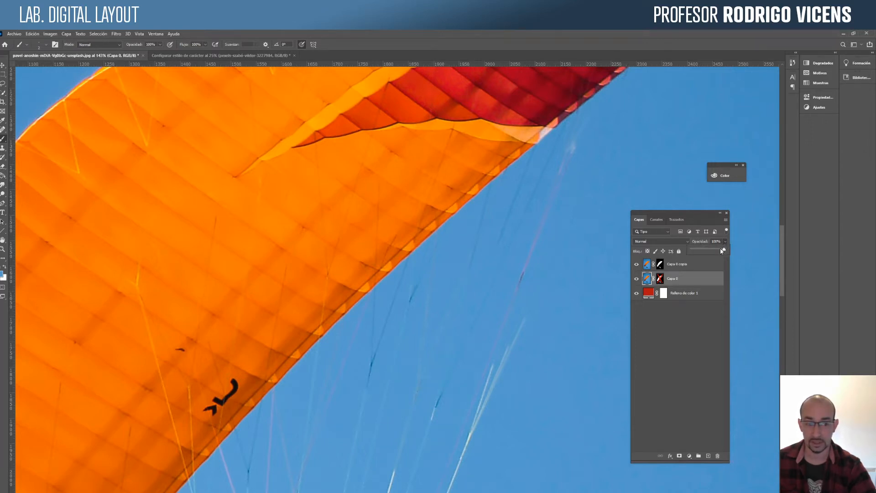
left_click_drag(721, 250, 689, 251)
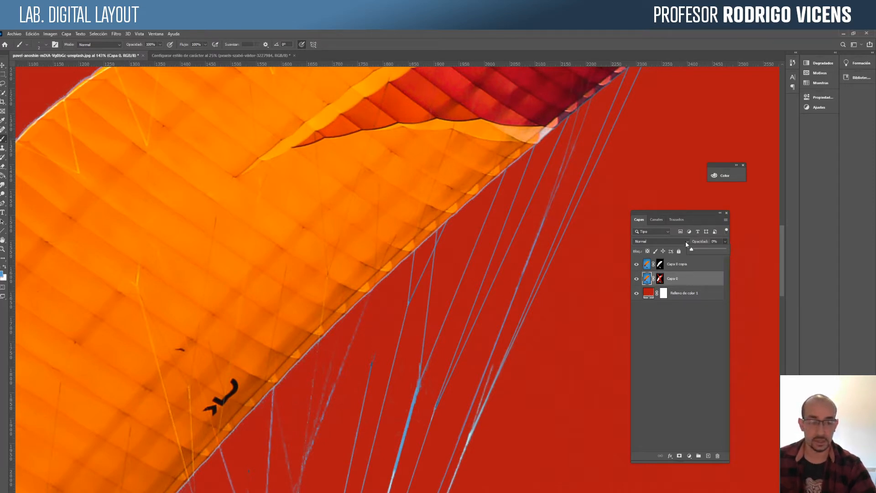
left_click_drag(691, 249, 707, 256)
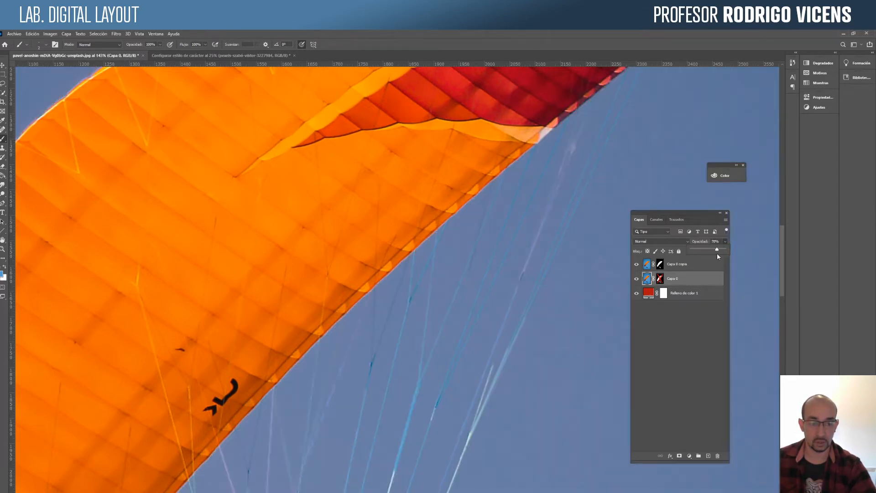
left_click_drag(717, 255, 714, 256)
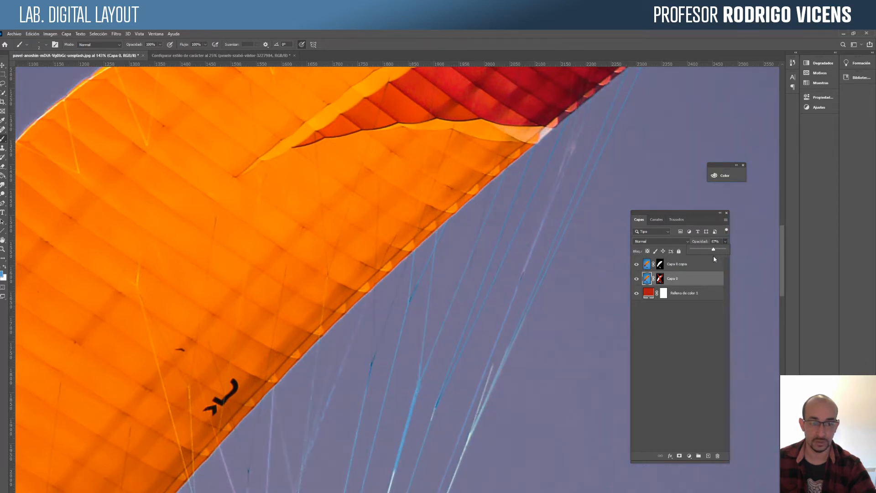
Paint straight white brush strokes on the Capa 0 copia mask along a suspension line beneath the canopy's edge.
left_click(663, 265)
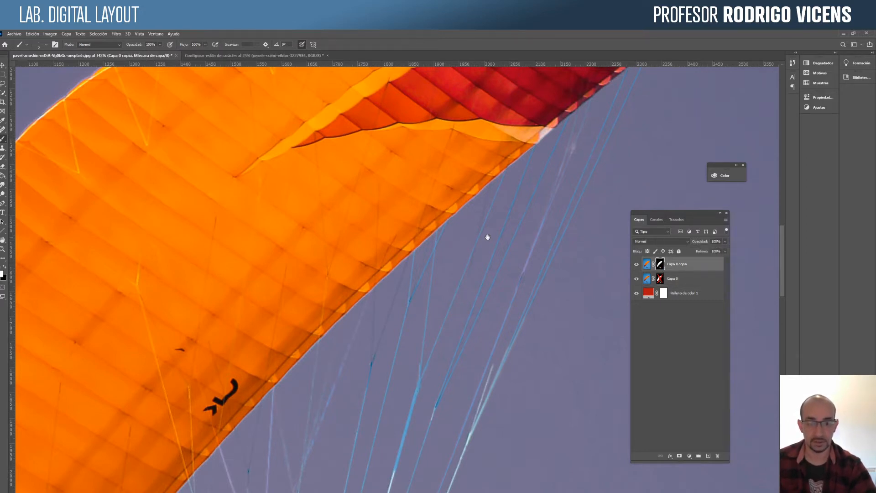
left_click_drag(487, 236, 495, 266)
key("z")
left_click(487, 268)
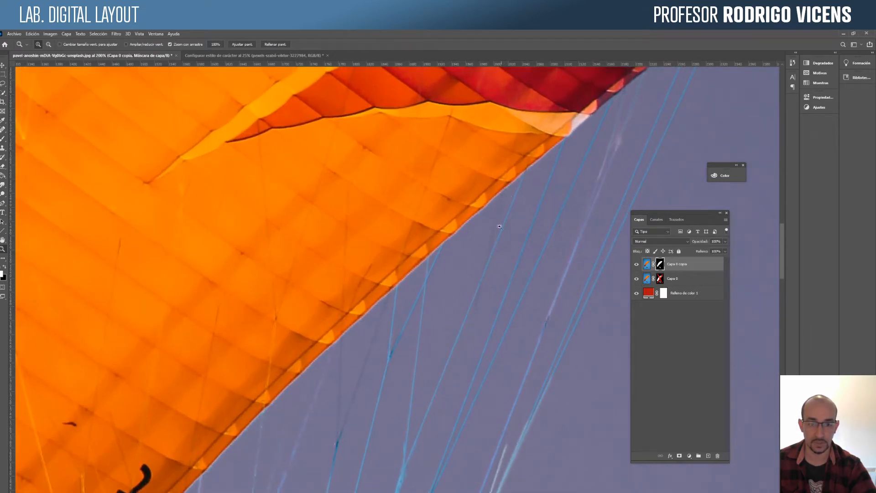
left_click(3, 138)
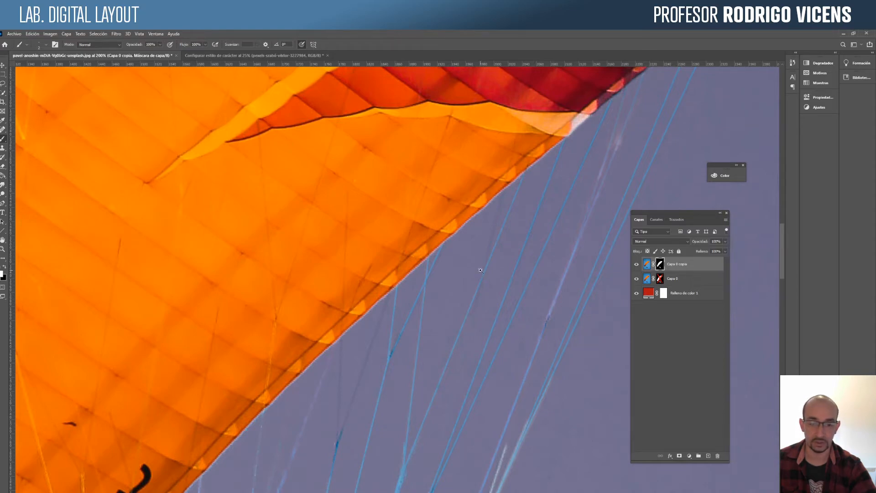
mouse_move(485, 272)
left_mouse_down()
mouse_move(505, 258)
mouse_move(535, 263)
mouse_move(490, 258)
left_mouse_up()
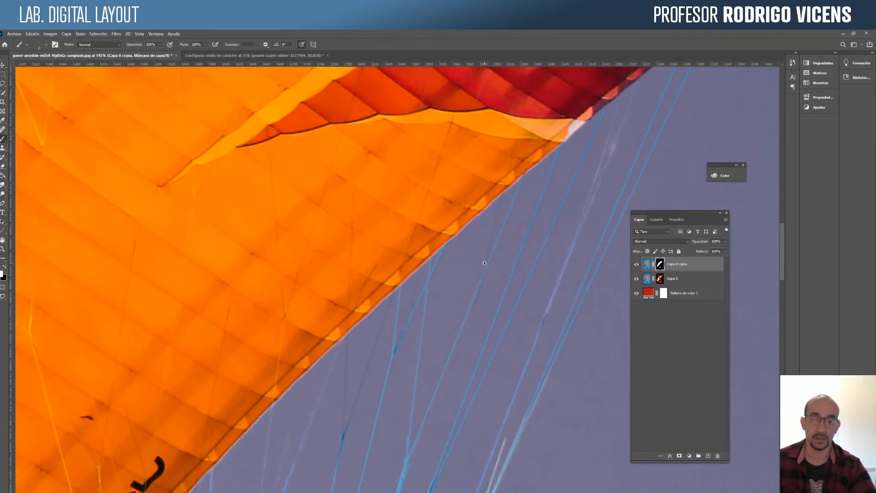
left_click_drag(491, 274, 507, 269)
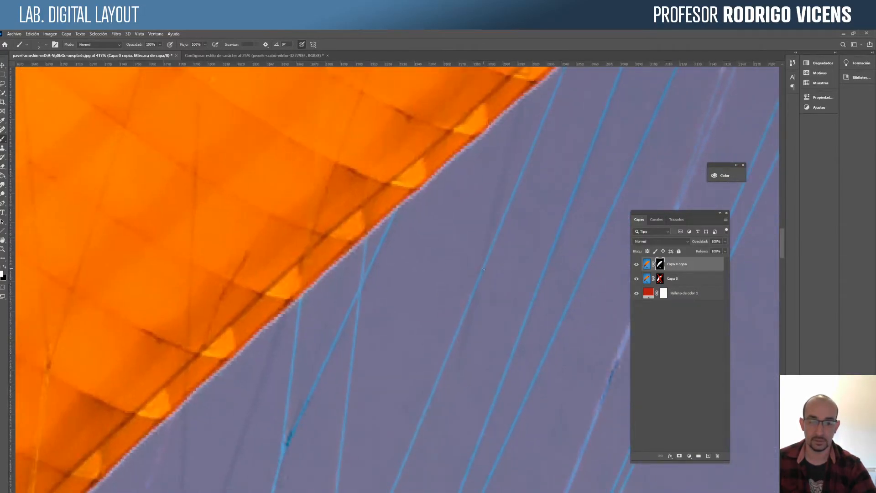
left_click_drag(420, 466, 494, 167)
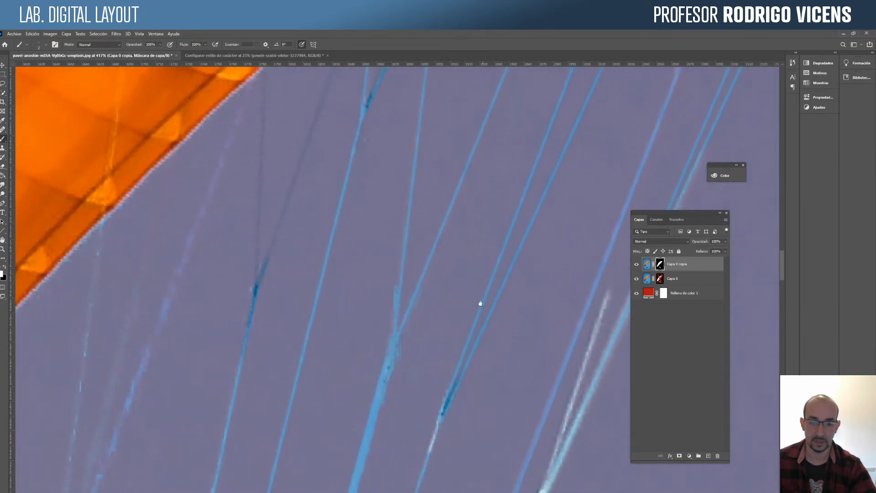
left_click_drag(516, 159, 459, 417)
left_click_drag(499, 140, 497, 119)
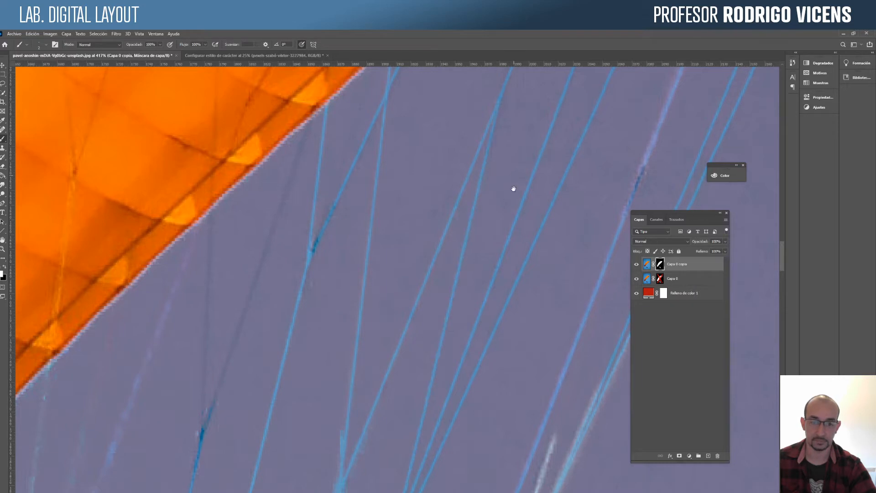
left_click_drag(512, 188, 477, 431)
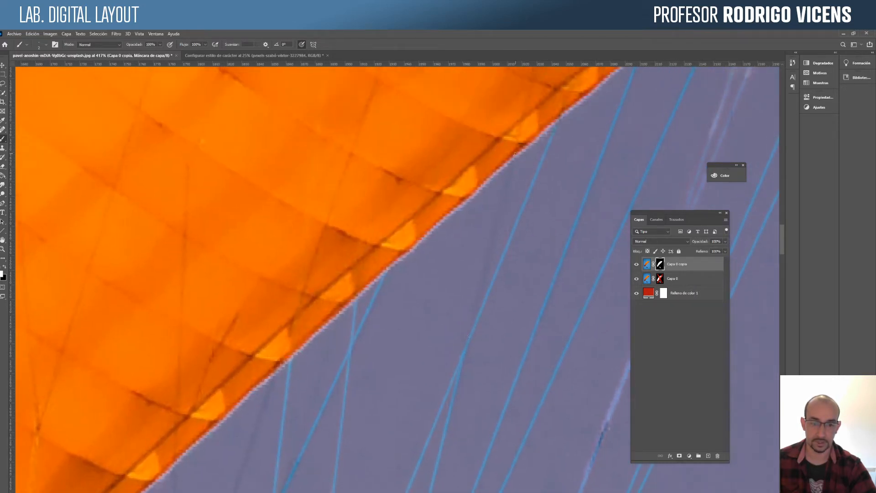
left_click(514, 156, "shift")
Examine the suspension lines from the canopy's edge down towards the pilot for segments still missing from the mask.
left_click_drag(565, 380, 534, 348)
left_click_drag(531, 449, 477, 299)
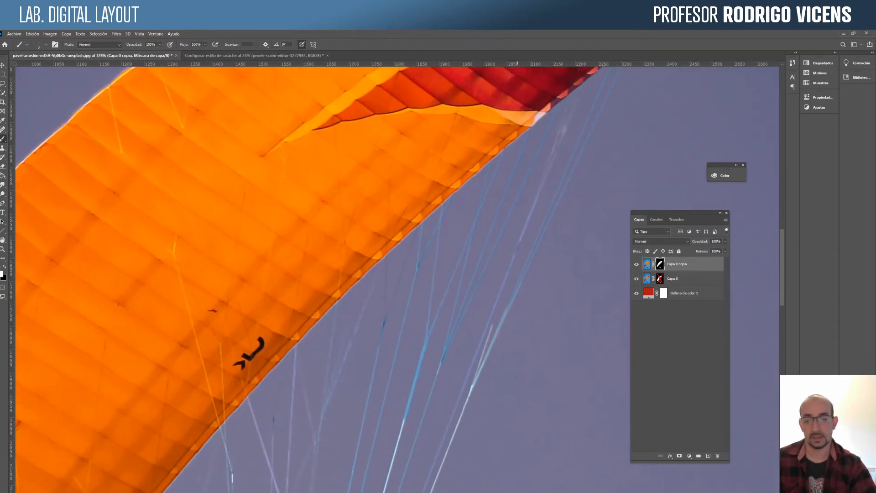
left_click_drag(482, 381, 501, 367)
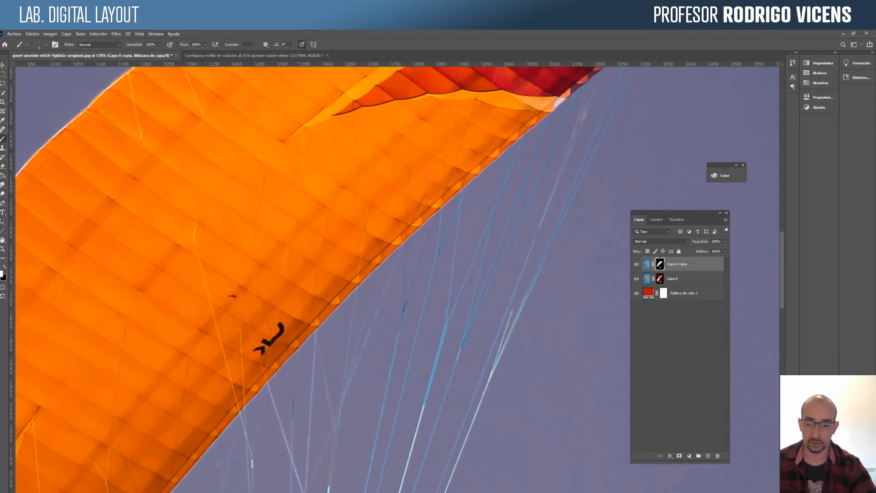
left_click_drag(283, 471, 337, 342)
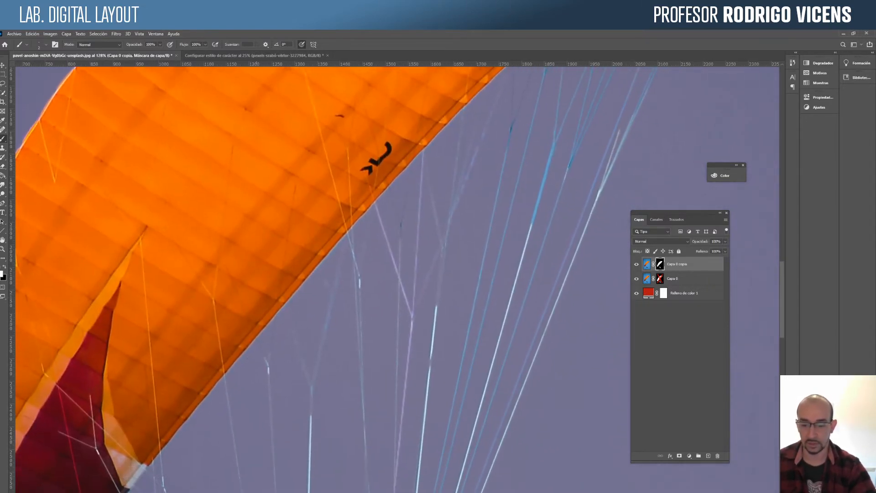
left_click_drag(282, 456, 322, 310)
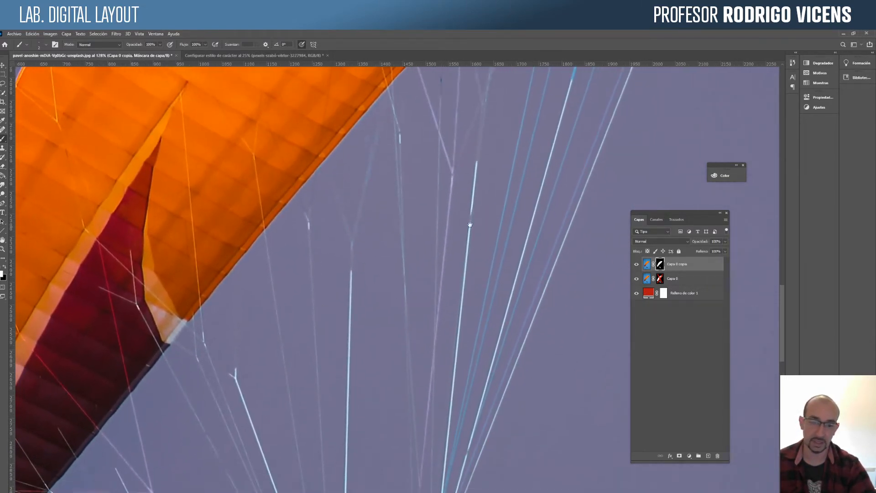
left_click_drag(508, 209, 481, 324)
left_click_drag(546, 270, 558, 282)
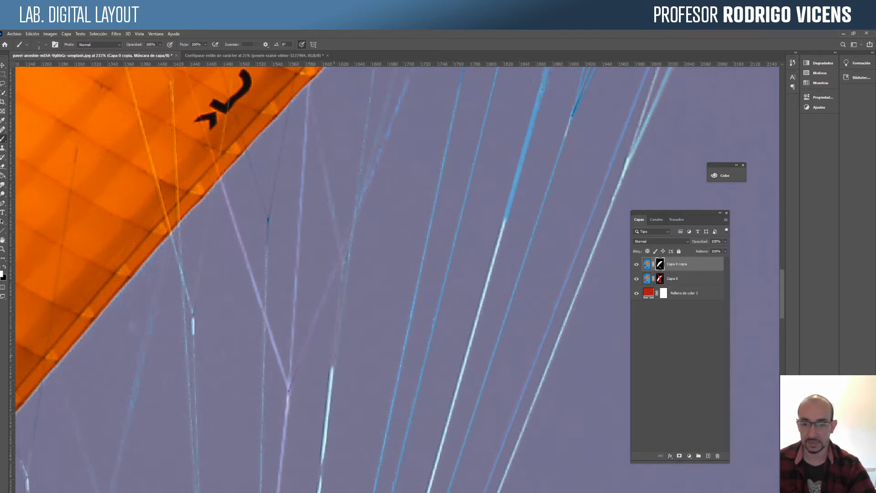
Try the brush at 167 px diameter with 100% hardness, and shrink it back to a very thin tip.
left_click_drag(334, 355, 464, 356)
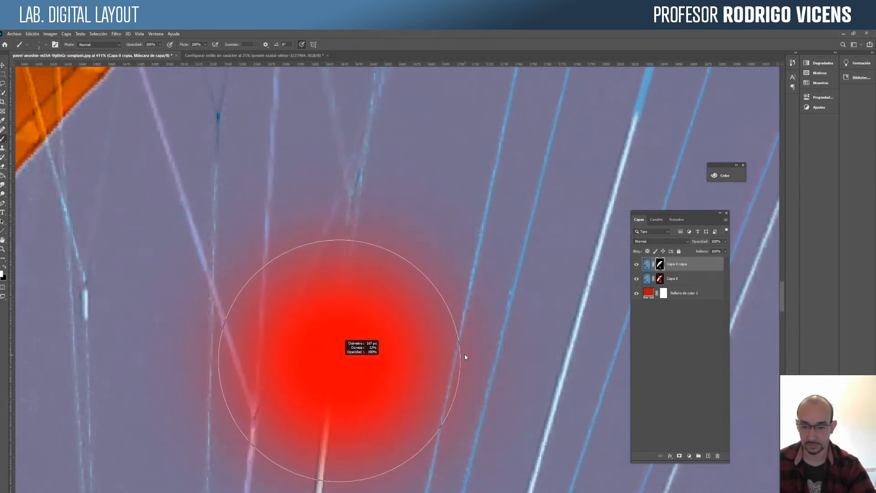
mouse_move(342, 338)
left_mouse_down()
mouse_move(344, 209)
mouse_move(346, 254)
left_mouse_up()
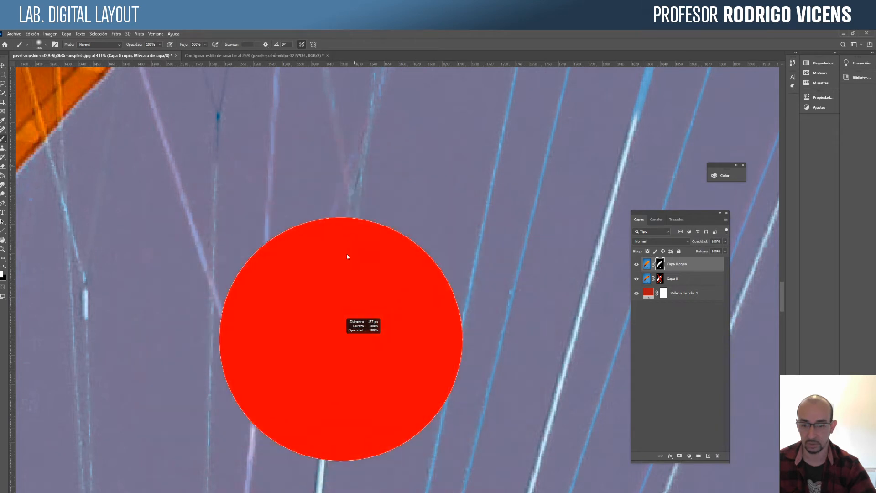
mouse_move(337, 393)
left_mouse_down()
mouse_move(345, 201)
mouse_move(342, 378)
mouse_move(352, 299)
mouse_move(354, 182)
mouse_move(352, 361)
mouse_move(352, 259)
left_mouse_up()
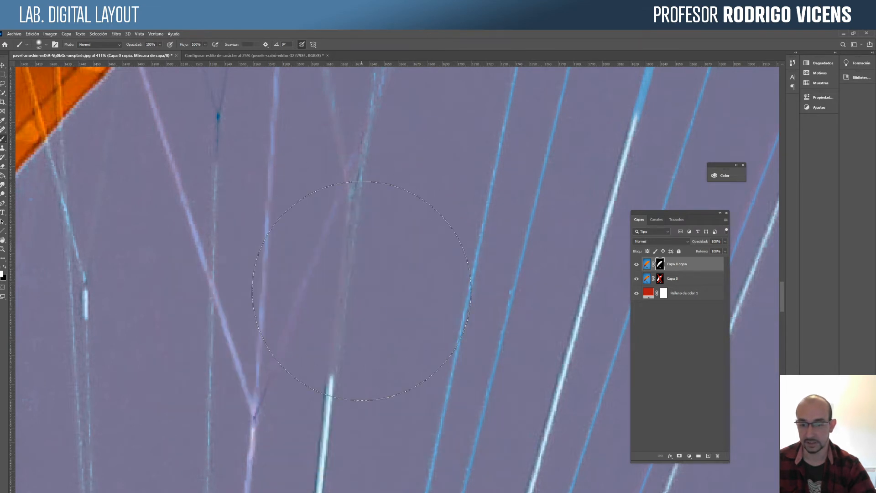
mouse_move(374, 286)
left_mouse_down()
mouse_move(262, 283)
mouse_move(247, 267)
left_mouse_up()
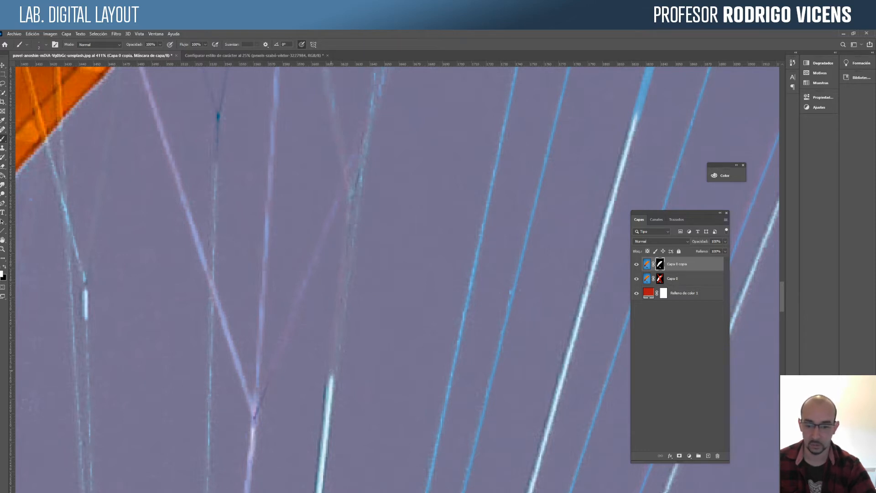
Try a straight white mask stroke from the bright line's upper end to the junction above it, and undo it.
left_click_drag(332, 371, 329, 385)
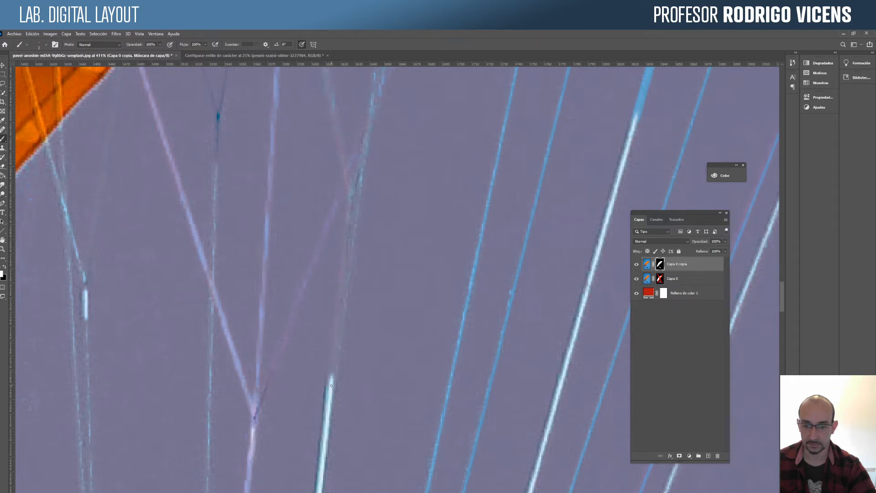
left_click(350, 198, "shift")
key("ctrl+z")
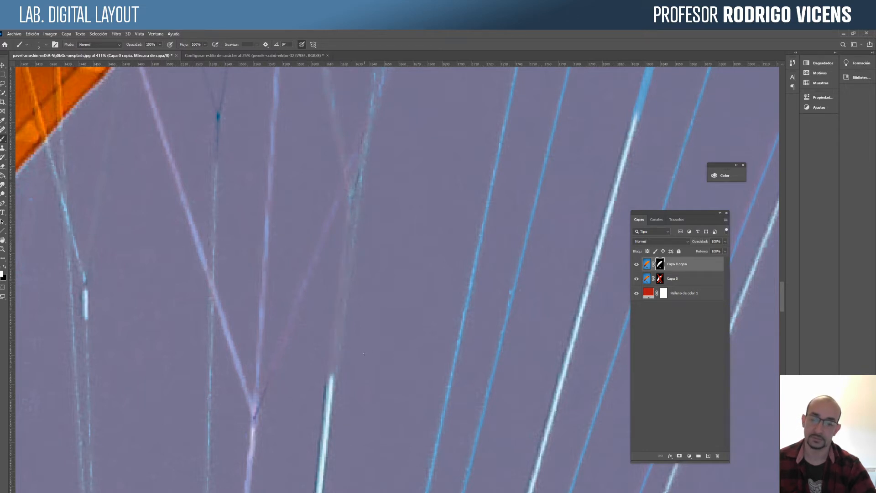
Paint thin straight white mask strokes along the faint line up to its junction and along both branches reaching the canopy's edge.
left_click_drag(364, 354, 366, 357)
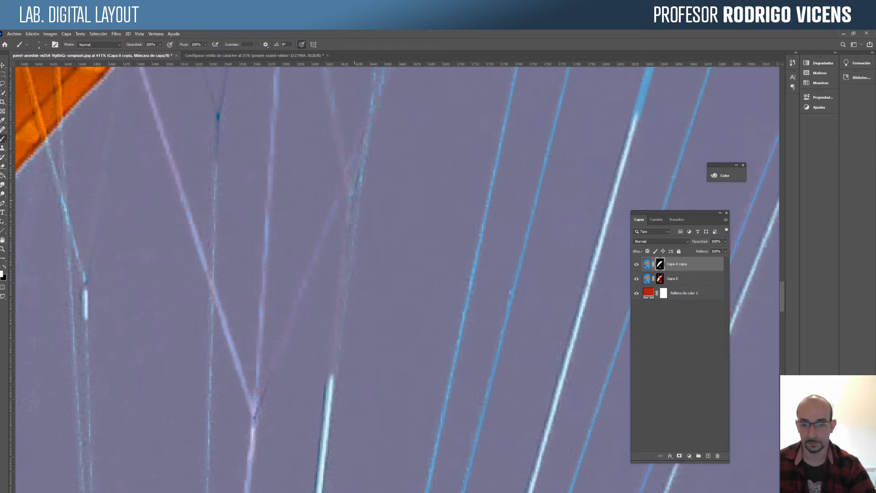
left_click_drag(352, 200, 380, 350)
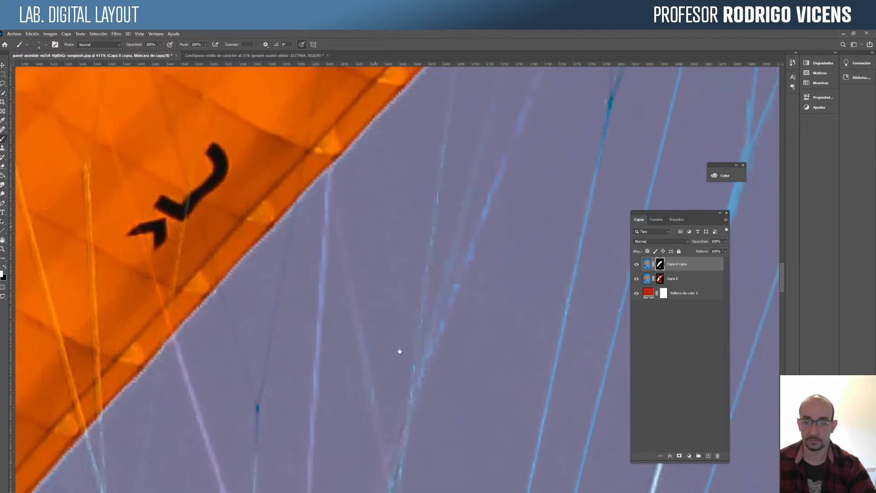
left_click(395, 485, "shift")
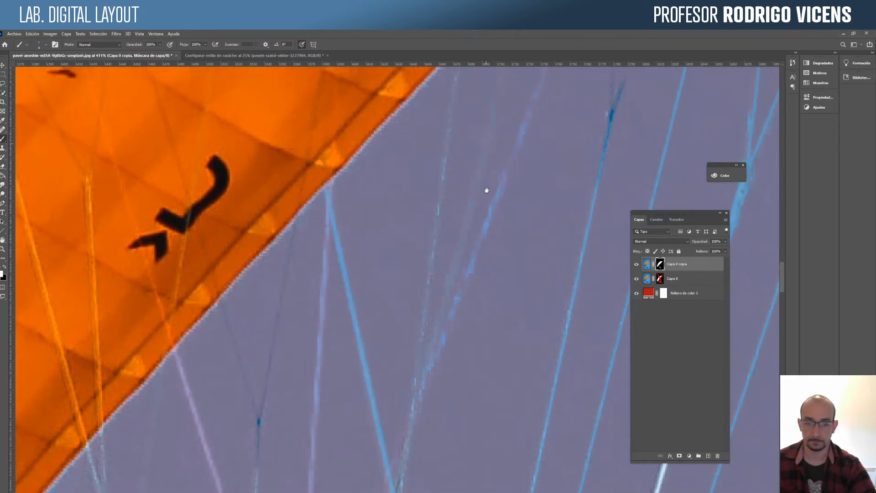
left_click_drag(485, 190, 451, 248)
left_click(448, 135, "shift")
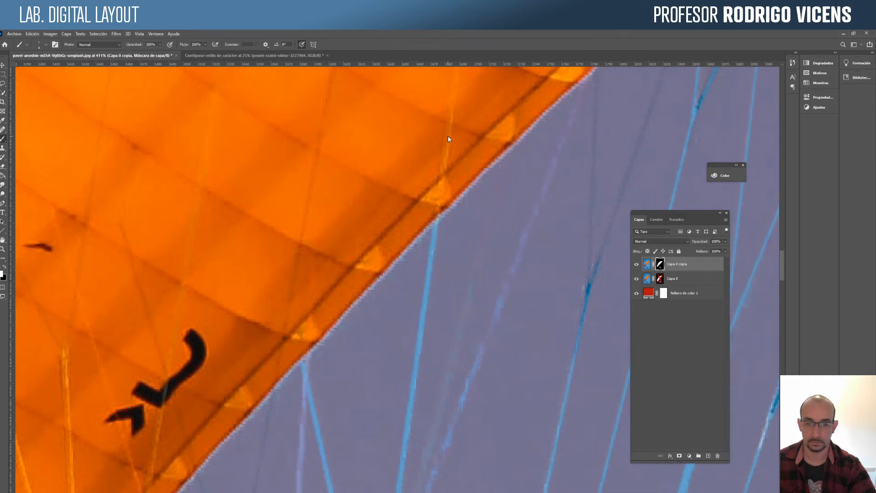
Adjust the brush size and paint a straight white mask stroke over the broken, dashed suspension line up to the canopy's edge.
left_click_drag(446, 316, 458, 116)
right_click(431, 329, "alt")
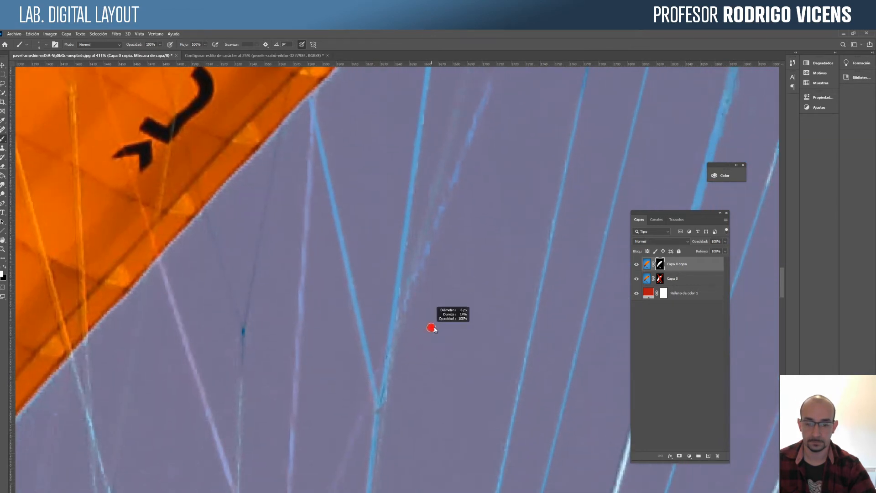
left_click_drag(427, 261, 415, 251)
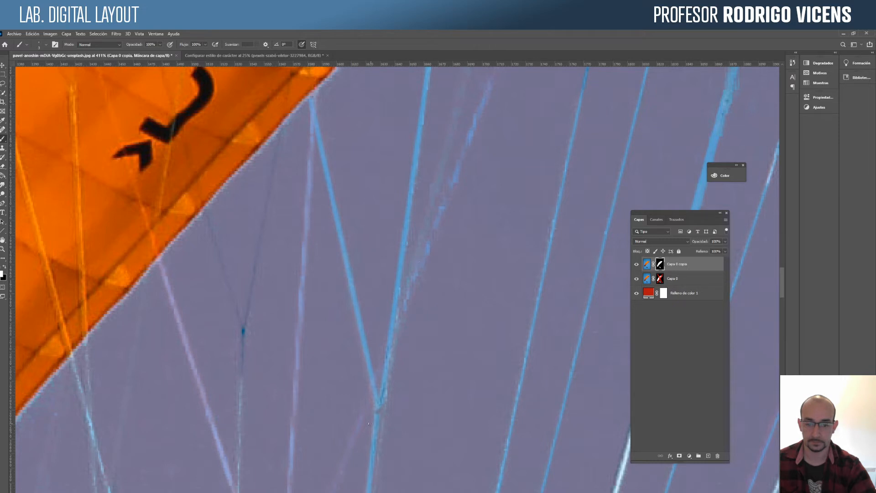
left_click_drag(497, 149, 440, 370)
left_click_drag(423, 303, 408, 336)
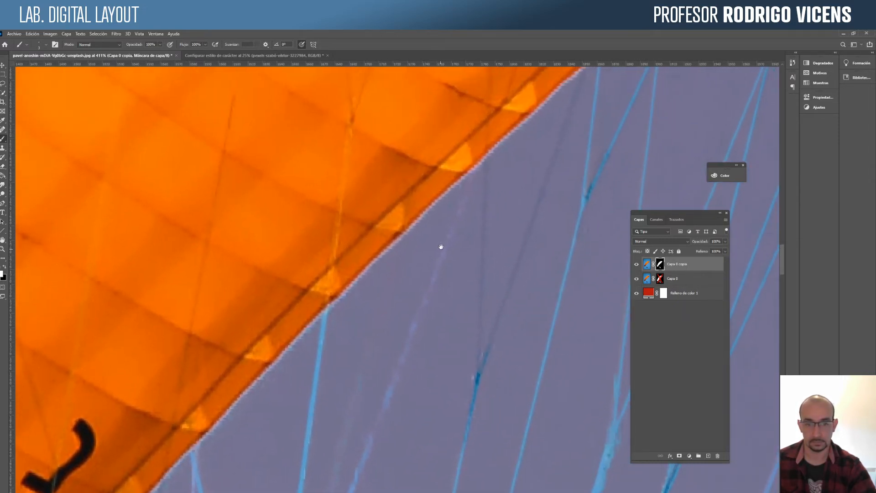
left_click(472, 168, "shift")
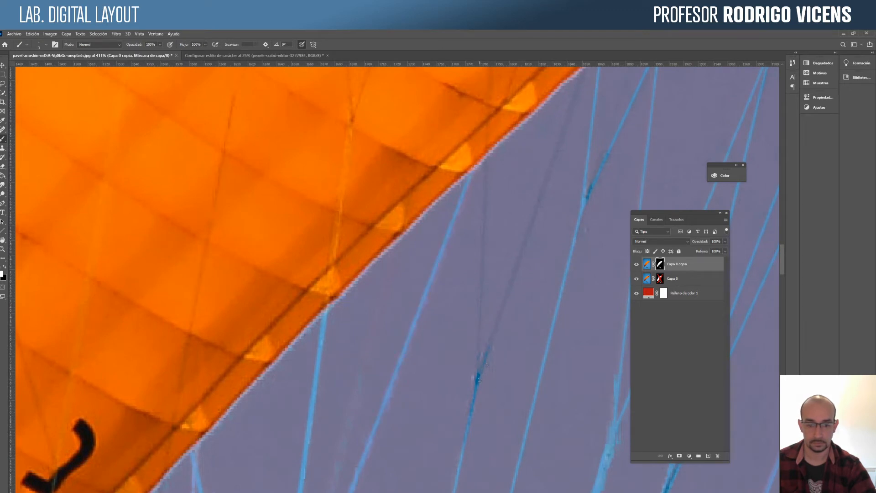
Paint straight white mask strokes along the two dark branches that fork up from the next junction to the canopy's edge.
left_click(487, 155, "shift")
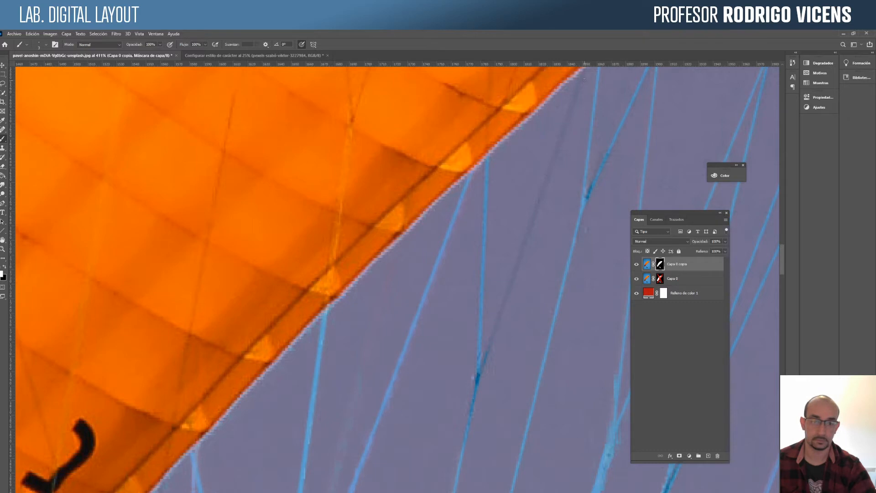
left_click_drag(584, 79, 575, 105)
left_click(574, 97, "shift")
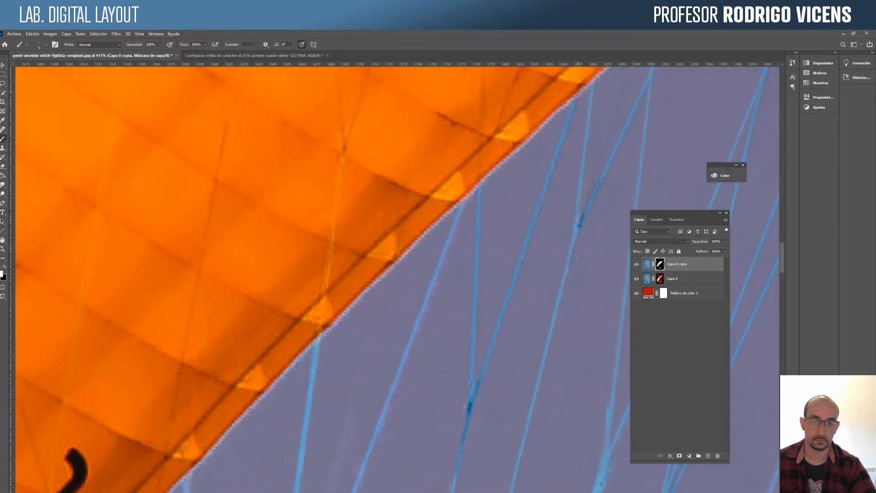
Delete the semi-transparent Capa 0 reference layer, keeping Capa 0 copia above the red fill.
left_click_drag(517, 360, 445, 268)
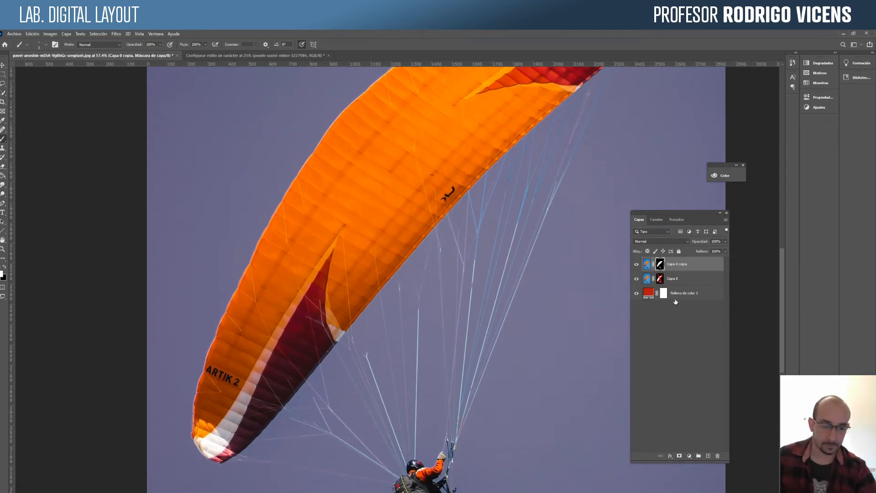
mouse_move(711, 279)
left_mouse_down()
mouse_move(734, 479)
mouse_move(717, 447)
mouse_move(701, 276)
left_mouse_up()
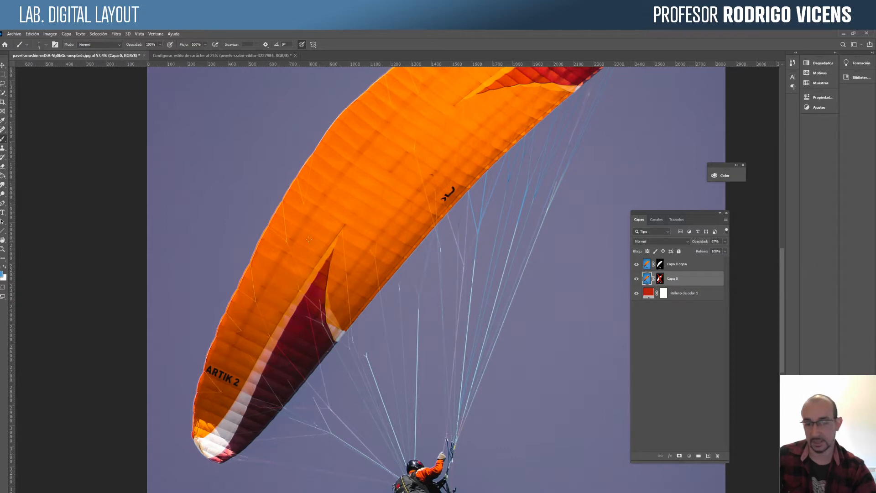
left_click_drag(690, 279, 719, 454)
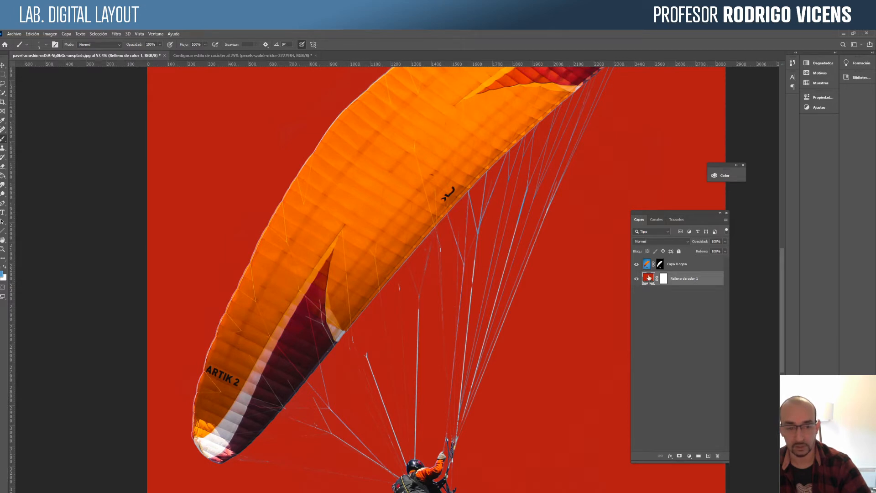
Preview the Relleno de color 1 background in teal 11a9b2, then cancel the colour change and decline rasterizing the fill.
double_click(648, 280)
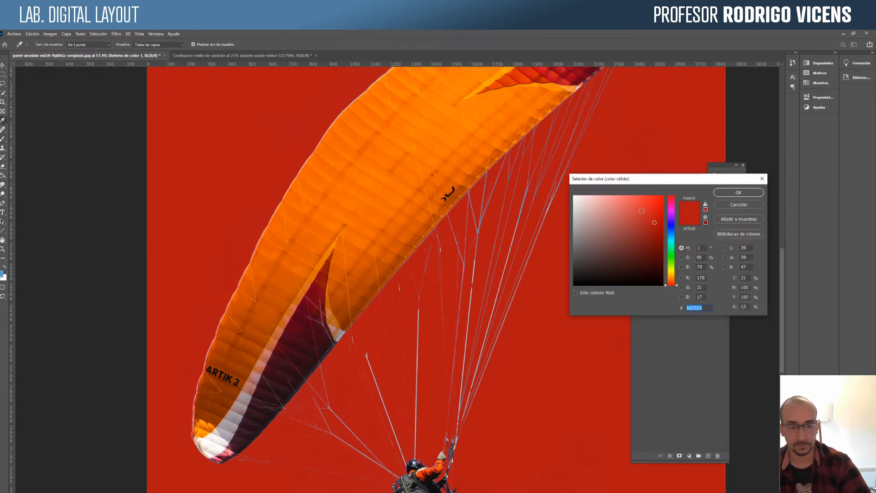
left_click(672, 235)
mouse_move(673, 239)
left_mouse_down()
mouse_move(680, 248)
mouse_move(684, 231)
mouse_move(683, 239)
left_mouse_up()
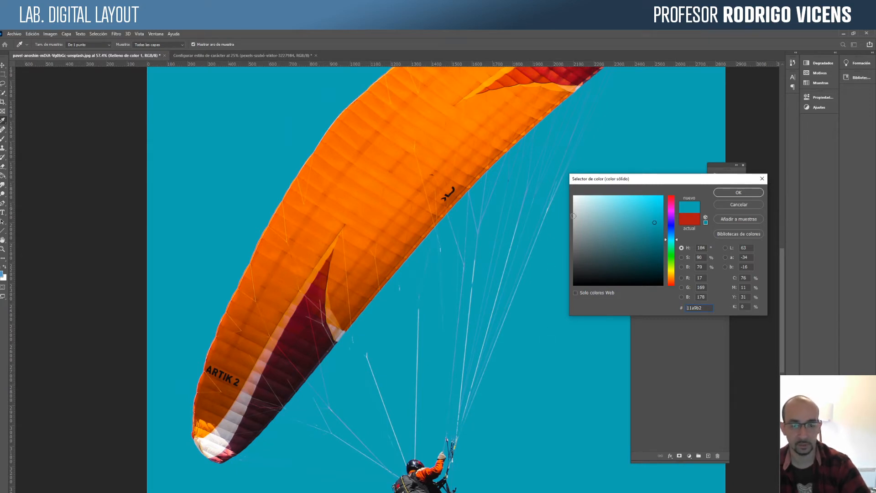
left_click(733, 205)
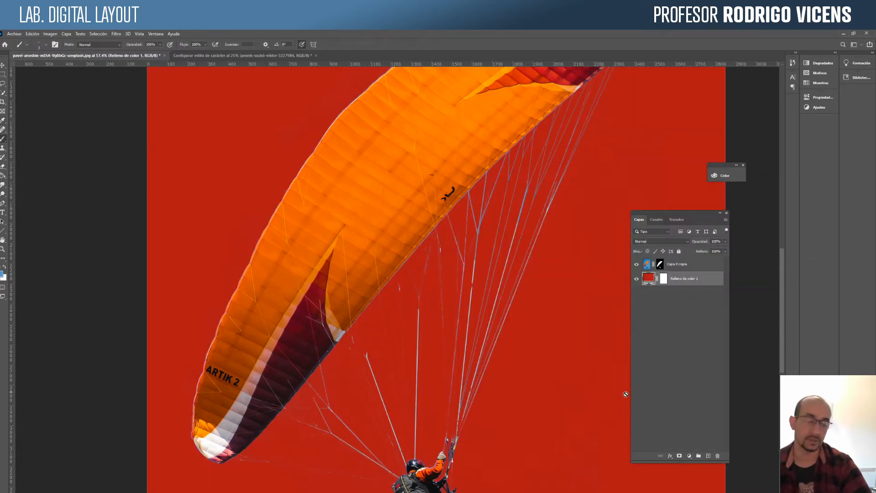
left_click(597, 348)
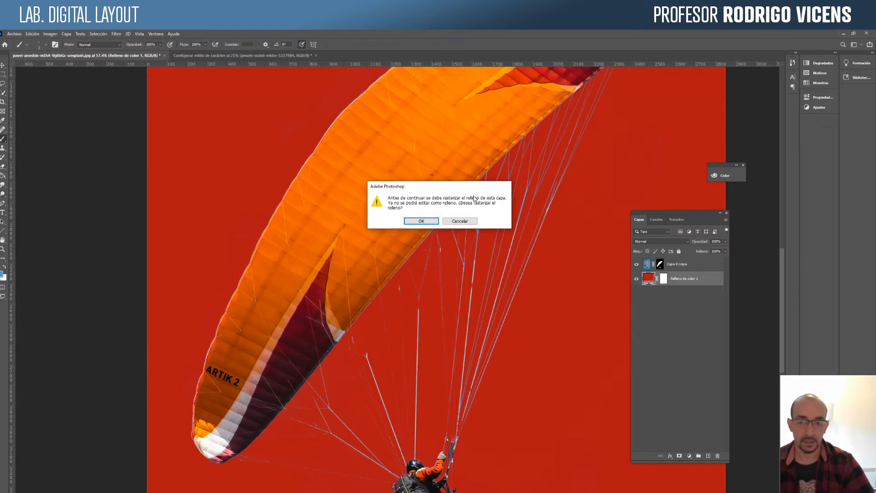
left_click(468, 221)
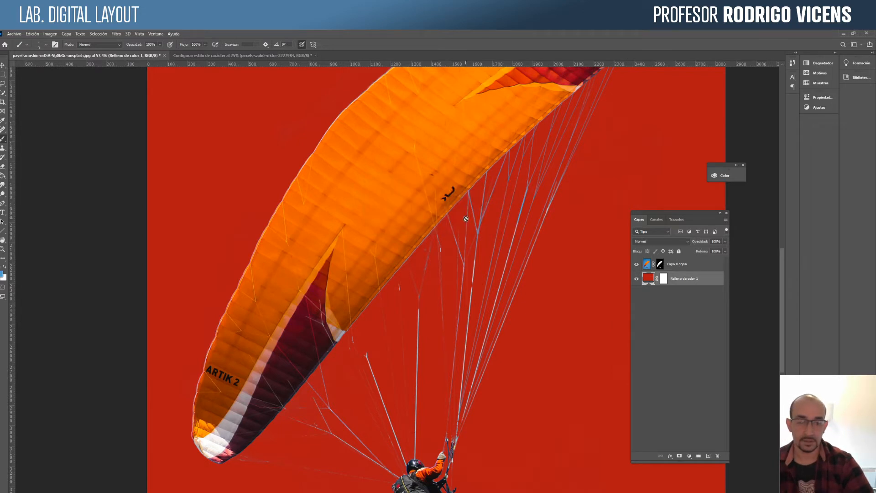
Deselect the layers and open the pexels sunset-sky photo ending in 3227984 from the DESKTOP CLOUD > CLASES > Layout 2020 folder.
left_click(669, 360)
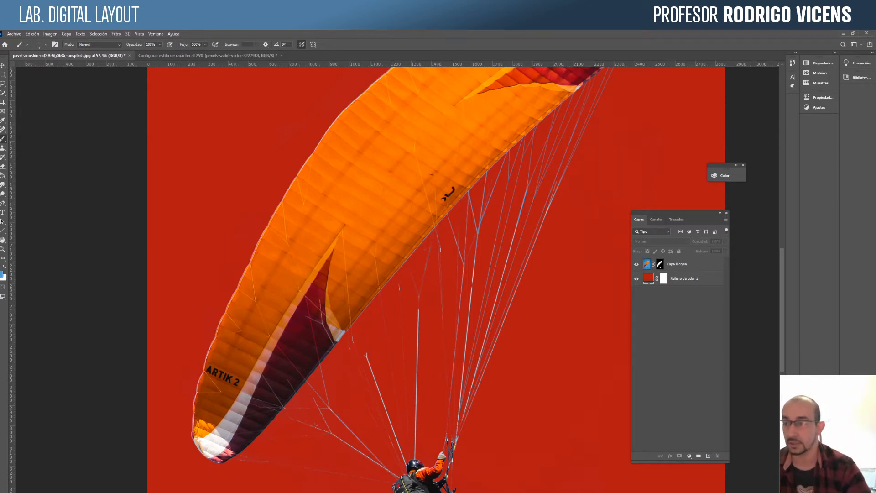
left_click(15, 33)
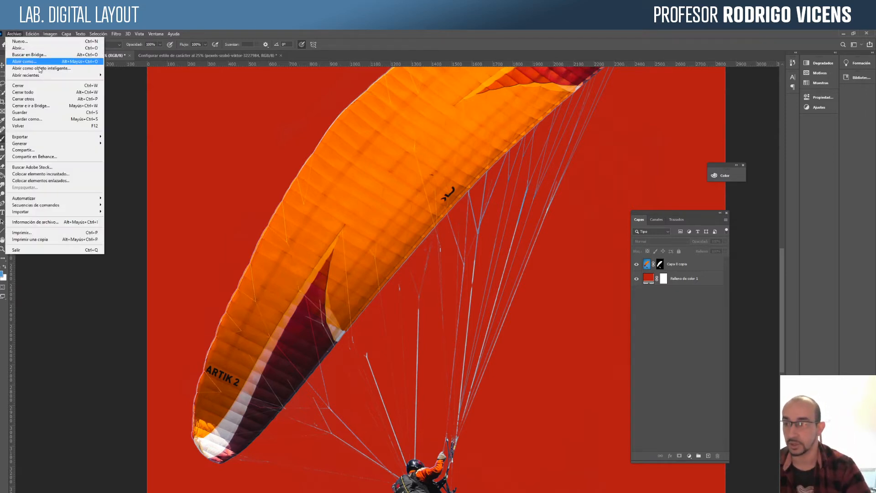
left_click(15, 33)
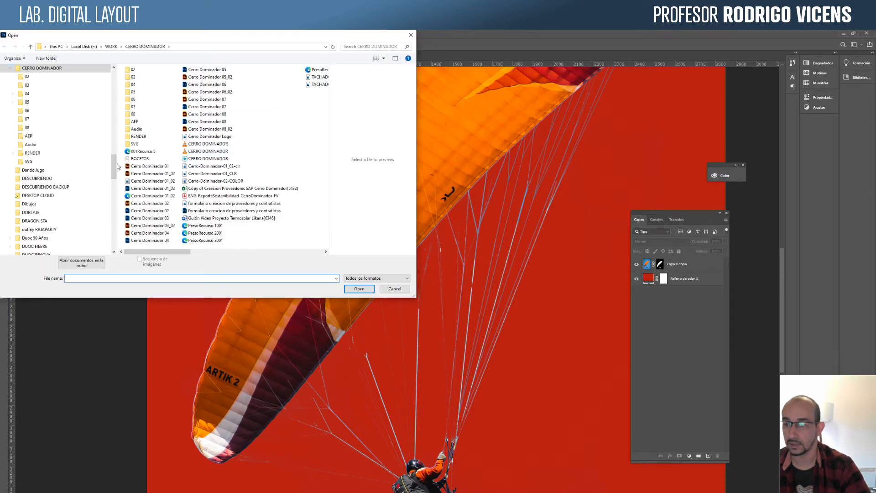
left_click_drag(114, 168, 88, 77)
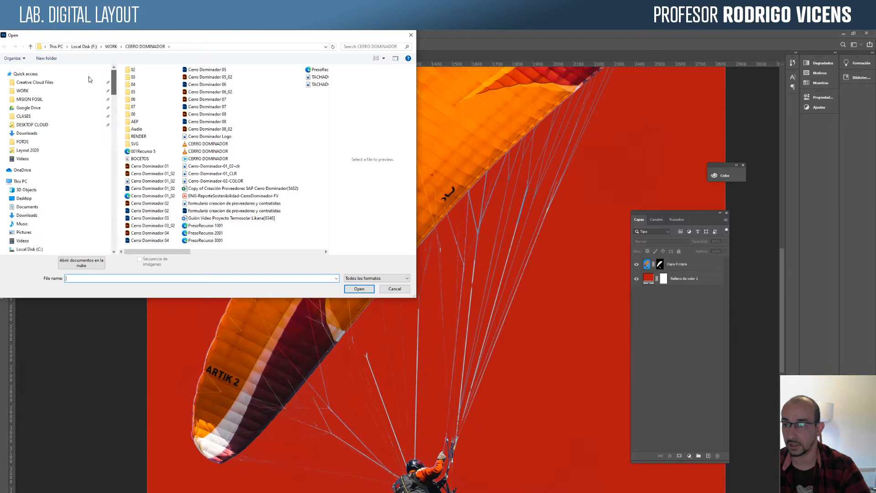
left_click(42, 126)
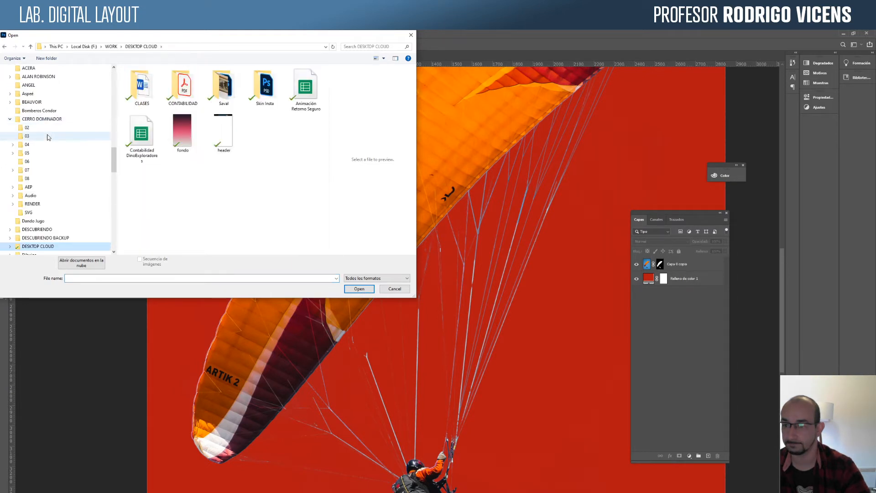
double_click(141, 96)
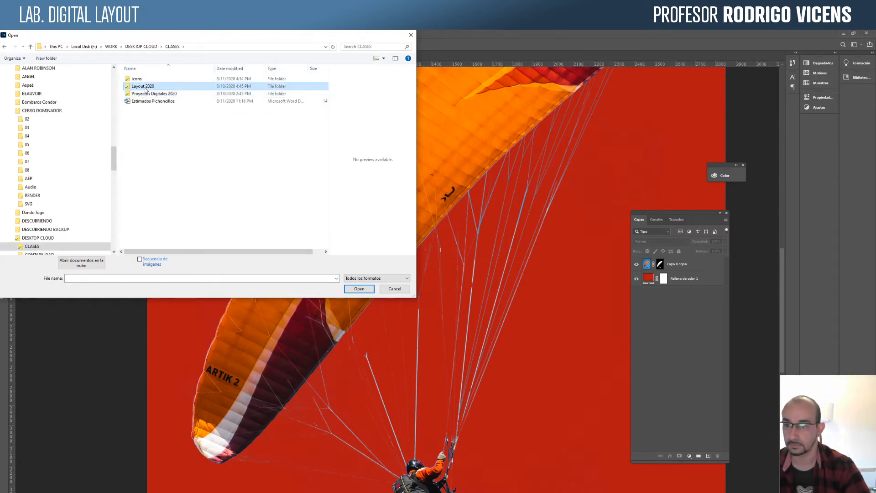
double_click(144, 87)
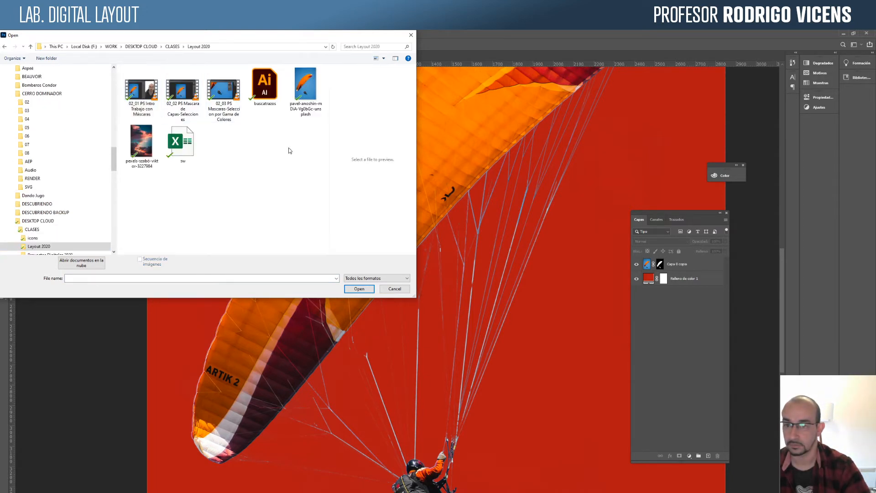
left_click(146, 140)
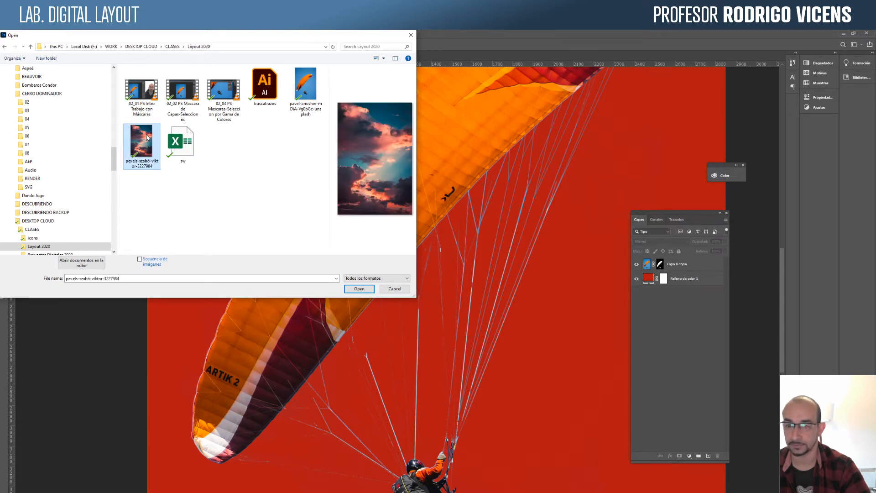
double_click(147, 130)
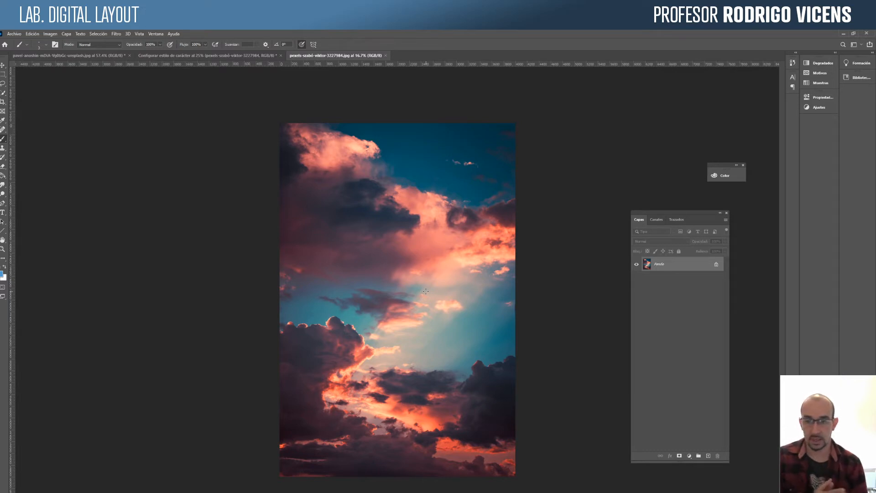
Return to the paraglider document and bring up the Layout 2020 folder window, moved over the lower part of the canvas.
left_click(96, 58)
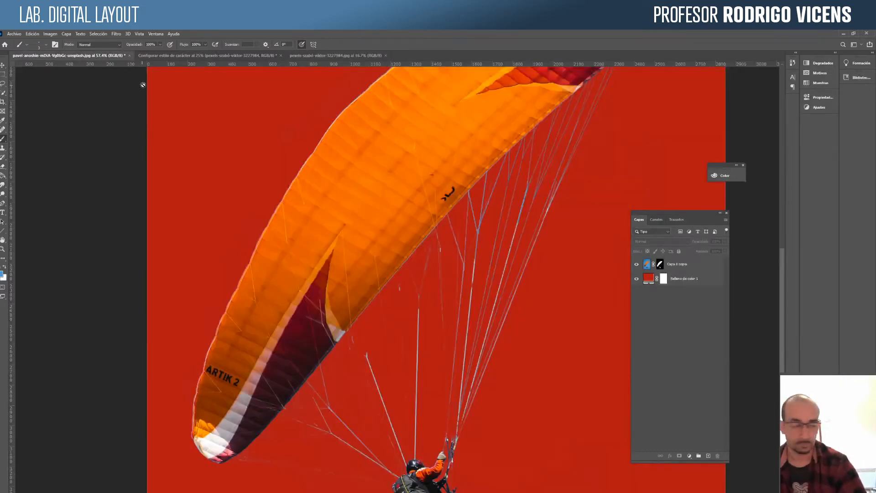
mouse_move(1, 91)
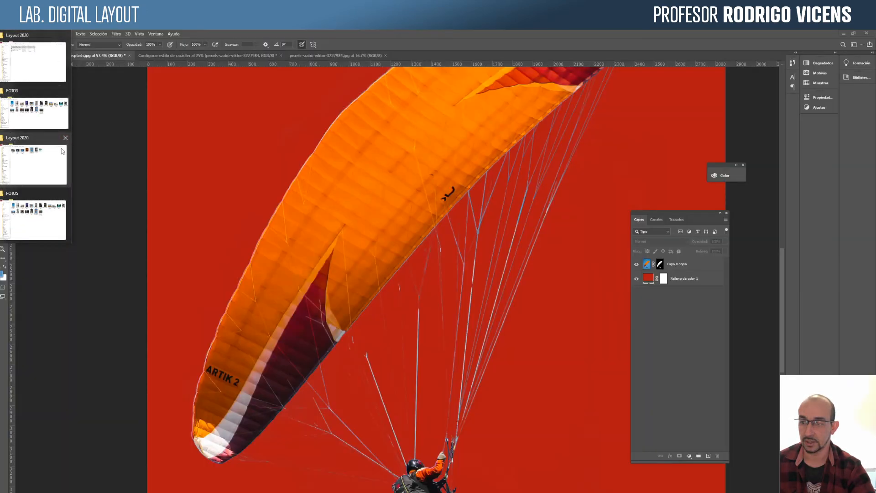
left_click(62, 152)
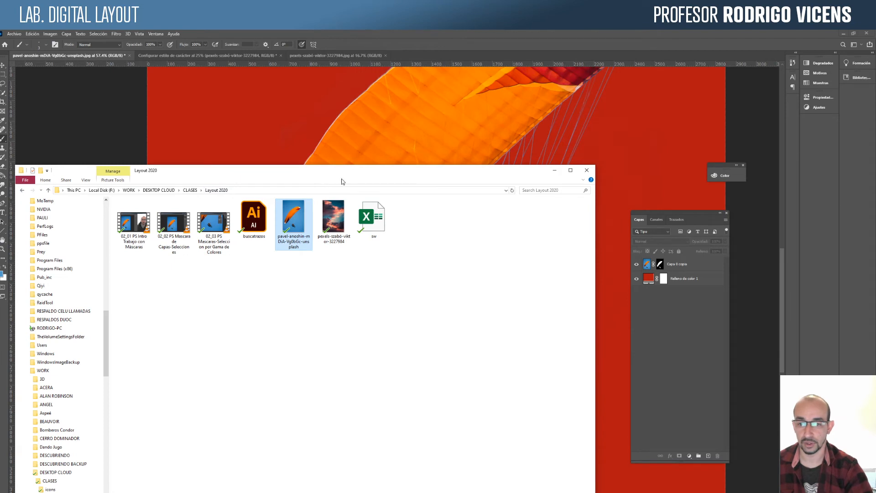
left_click_drag(329, 177, 512, 327)
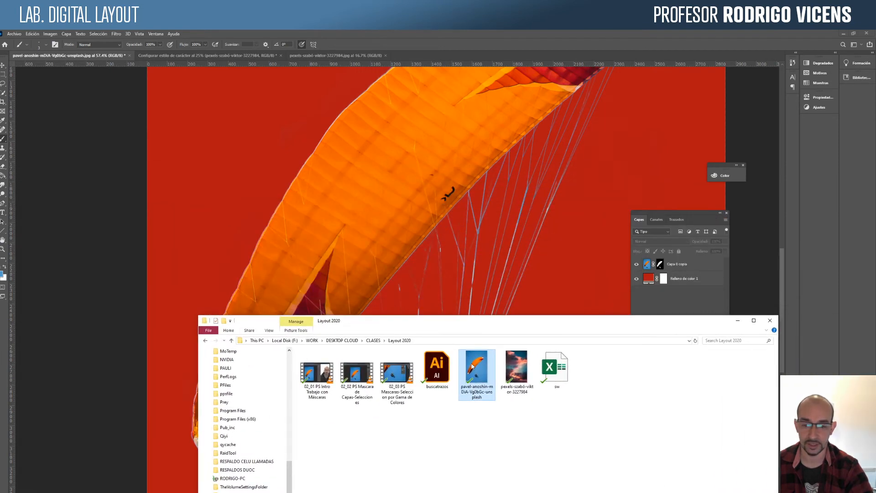
Cancel placing the paraglider photo, then place the pexels sky photo from the folder and align it with the canvas's top edge.
left_click_drag(480, 369, 473, 269)
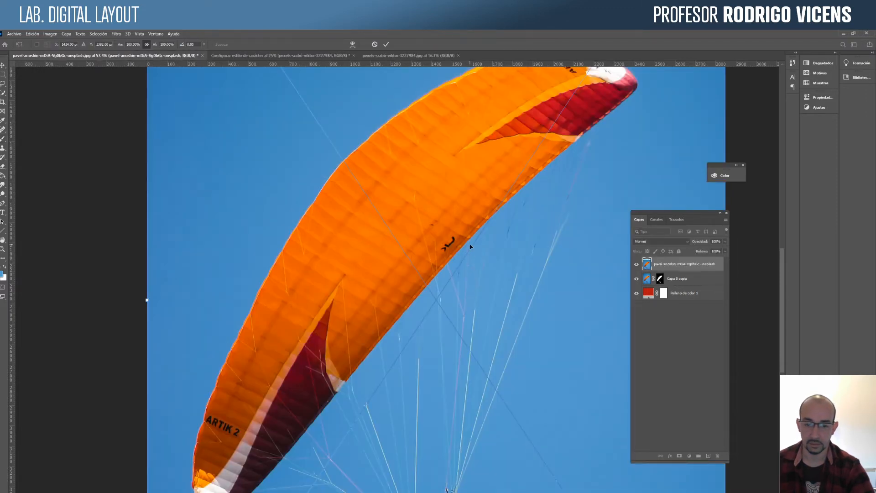
key("Escape")
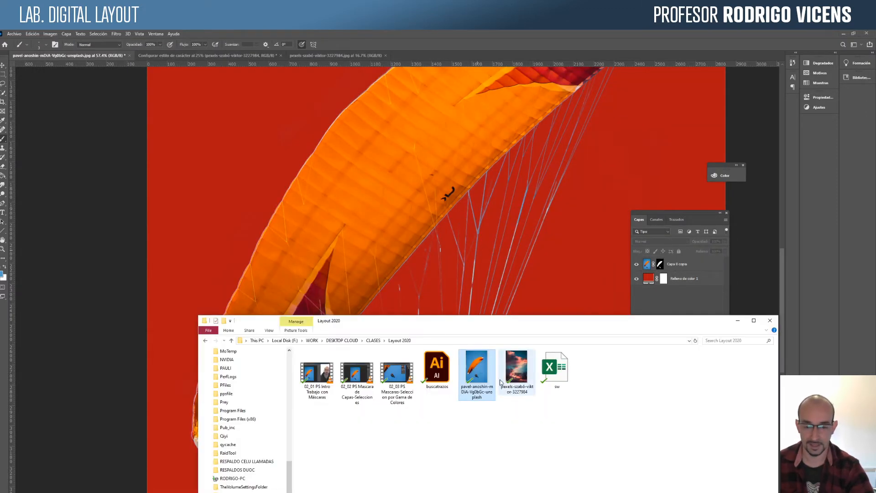
left_click(489, 263)
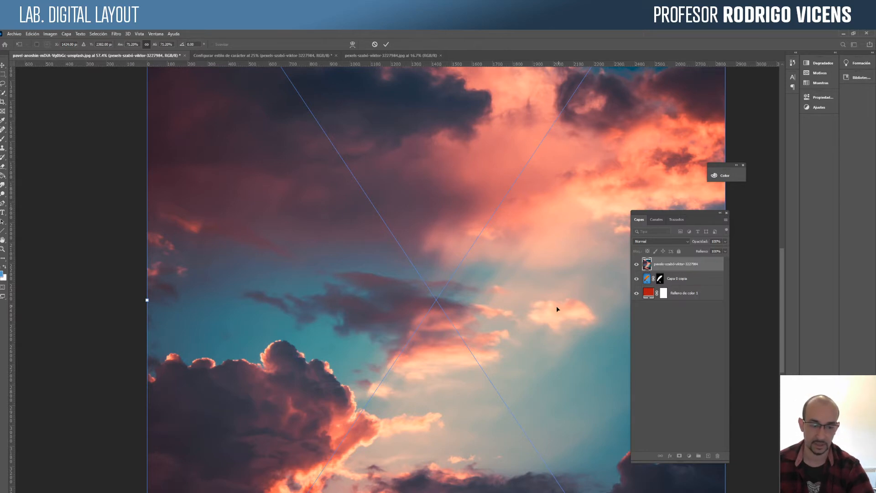
scroll(557, 309, "down", 2)
left_click_drag(535, 264, 477, 231)
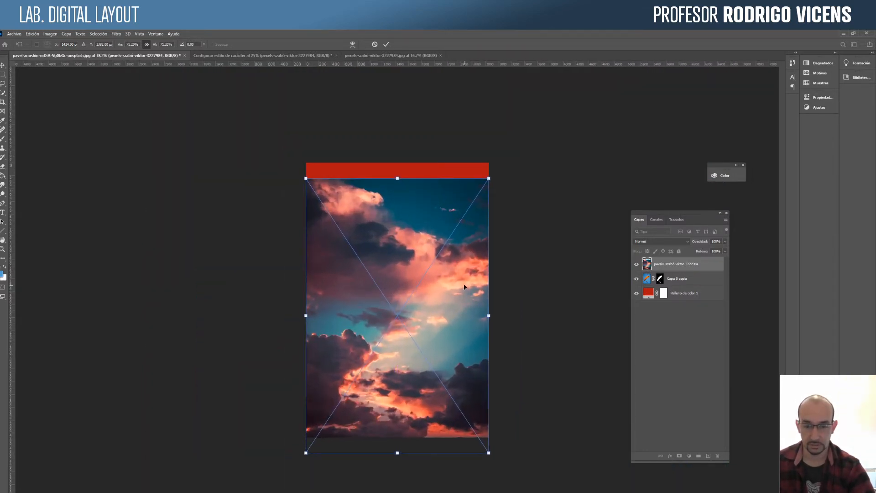
left_click_drag(464, 287, 464, 273)
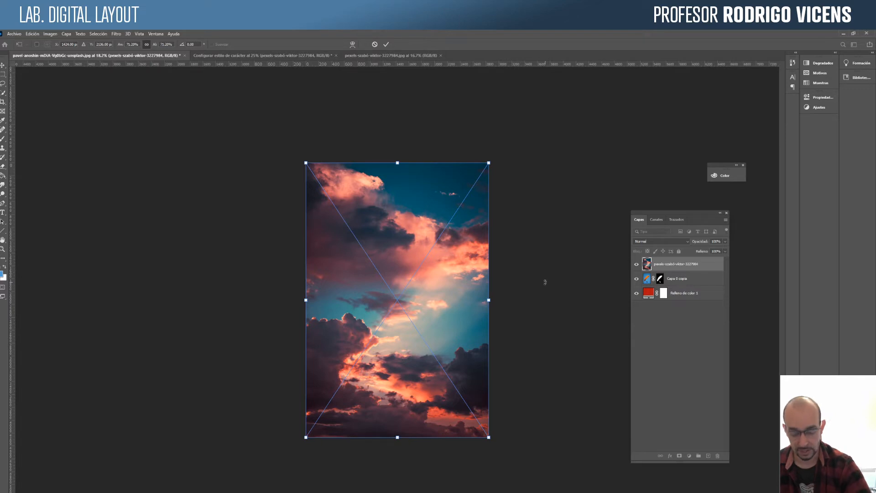
key("Return")
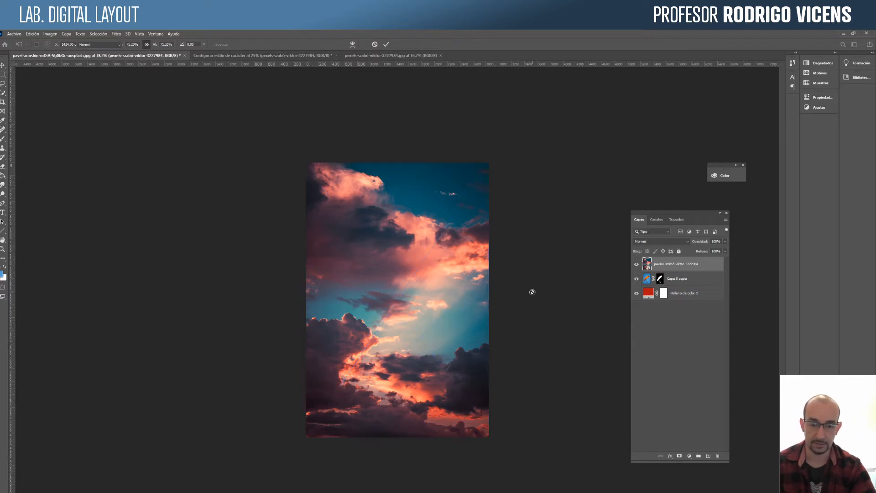
key("b")
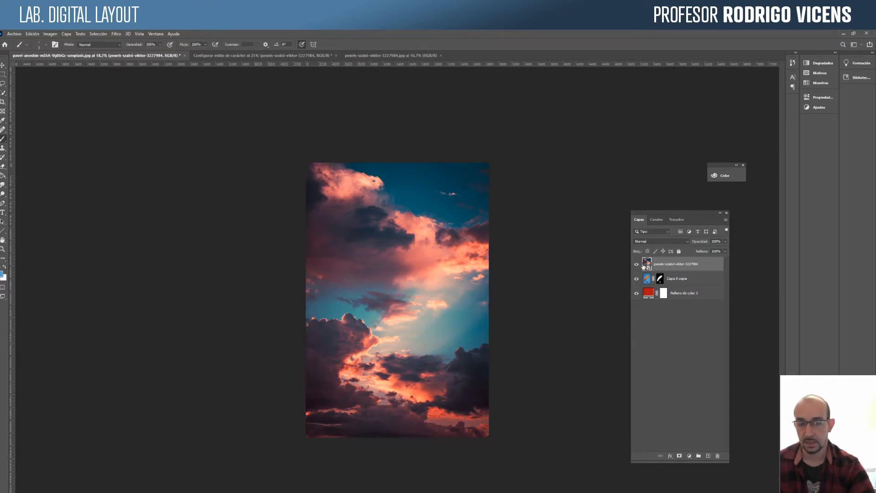
Move the placed sky layer below Capa 0 copia and check the cutout against the clouds up close.
left_click_drag(661, 267, 667, 286)
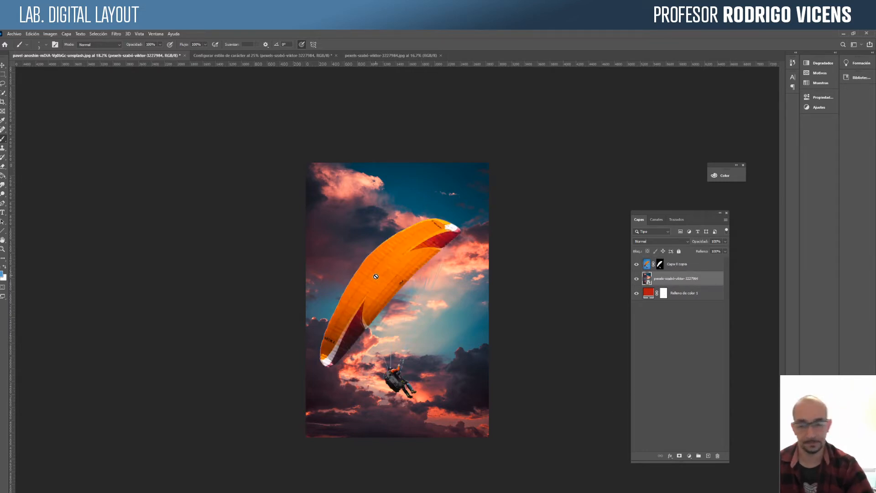
key("z")
left_click(373, 297)
left_click(373, 297)
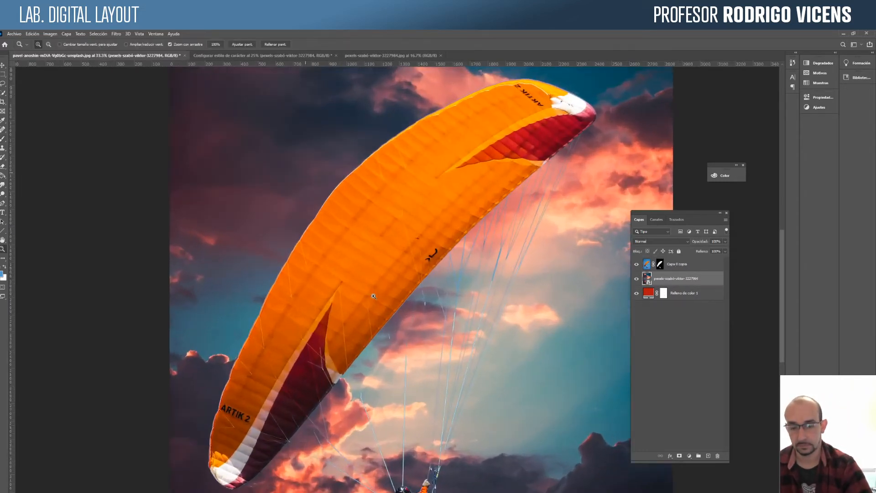
left_click(390, 309, "alt")
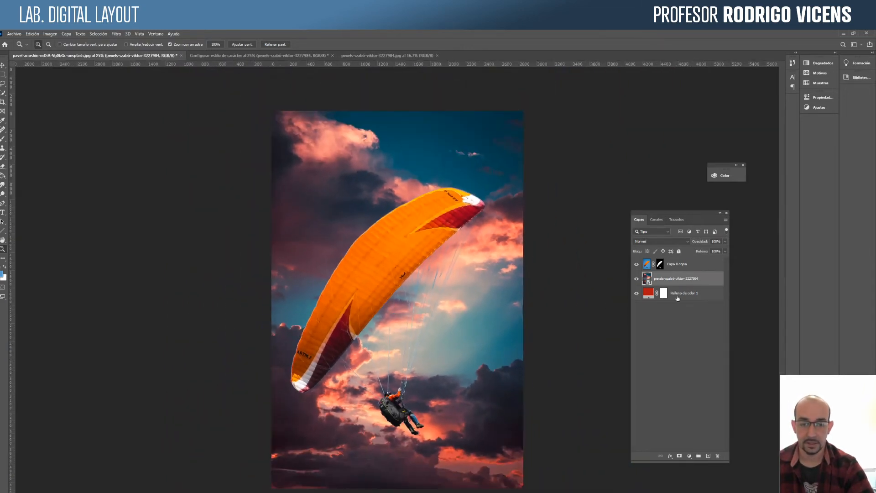
Remove the placed sky layer, keeping Capa 0 copia above the red Relleno de color 1 fill.
left_click_drag(692, 265, 717, 456)
key("ctrl+z")
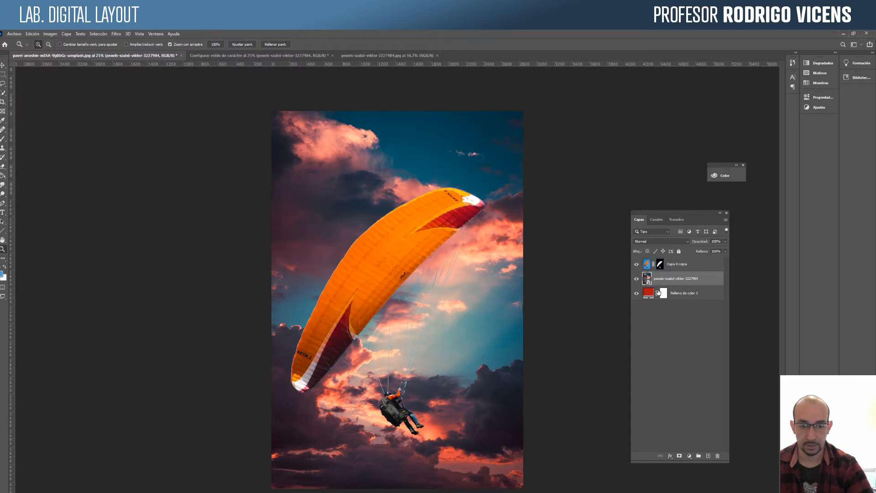
left_click_drag(700, 284, 717, 456)
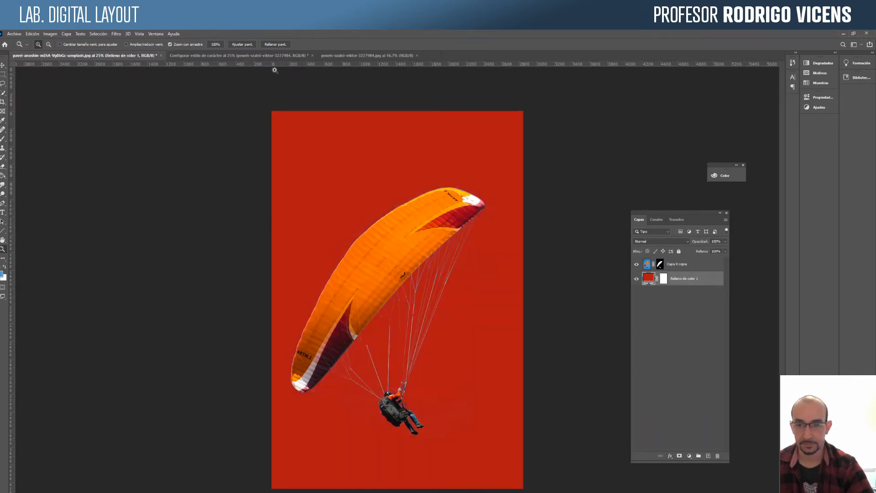
Copy the sky image from its own open document into the paraglider document with the Move tool.
left_click(291, 57)
left_click(346, 55)
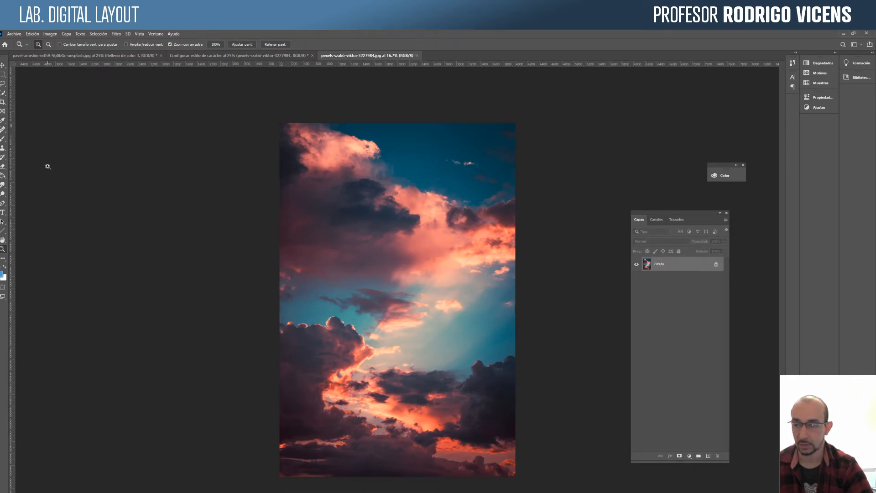
left_click(3, 67)
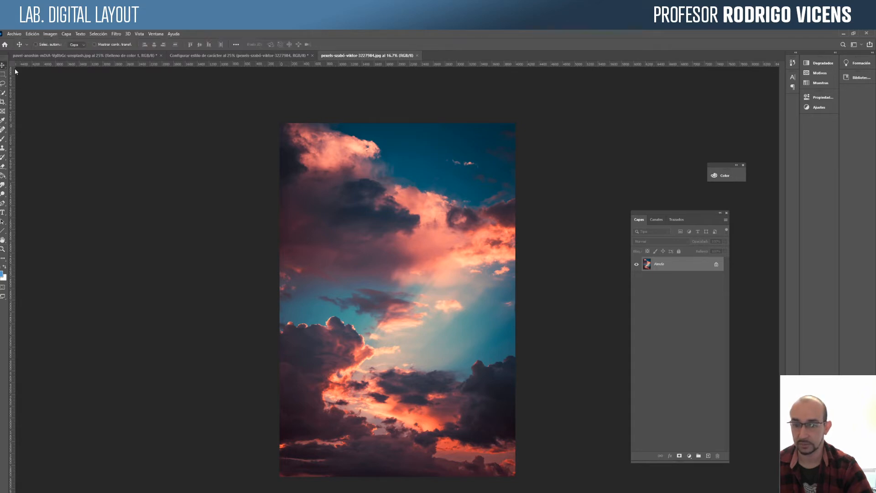
left_click_drag(393, 301, 127, 59)
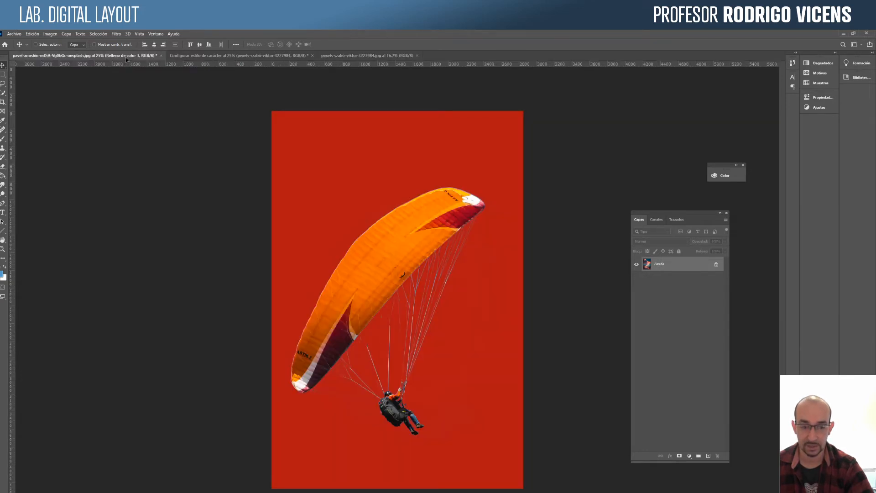
left_click_drag(127, 59, 141, 68)
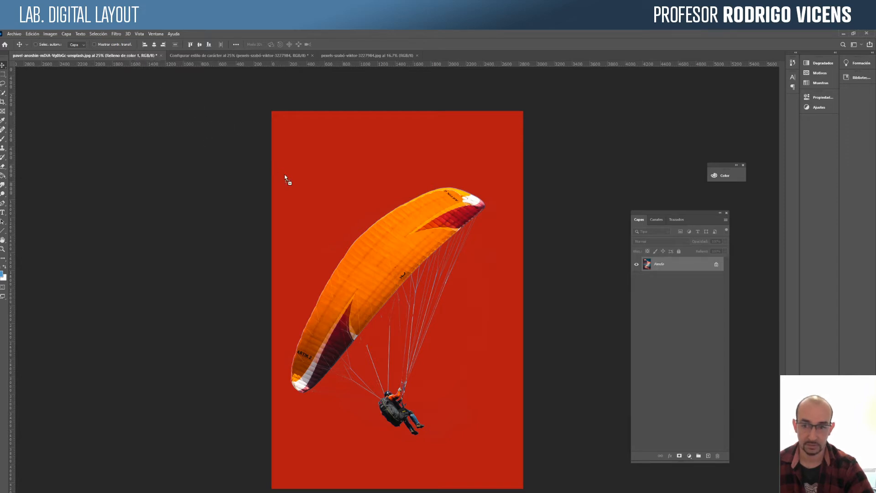
left_click_drag(284, 175, 322, 206)
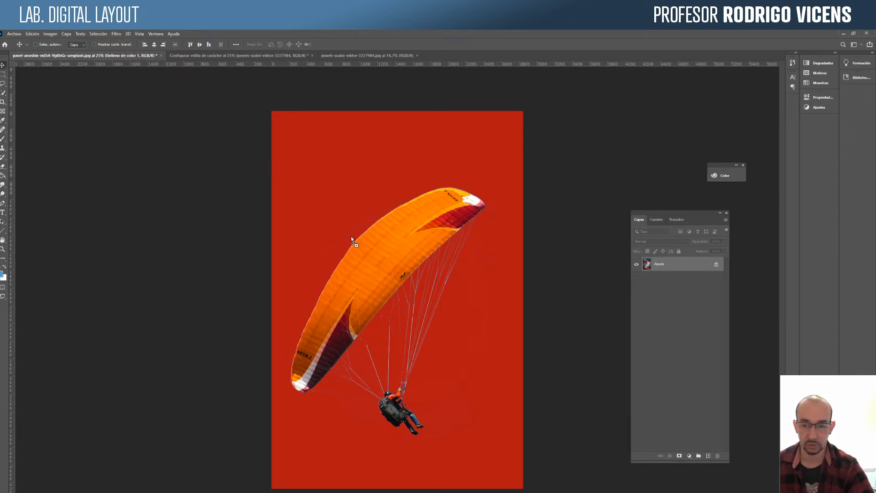
left_click_drag(351, 237, 351, 237)
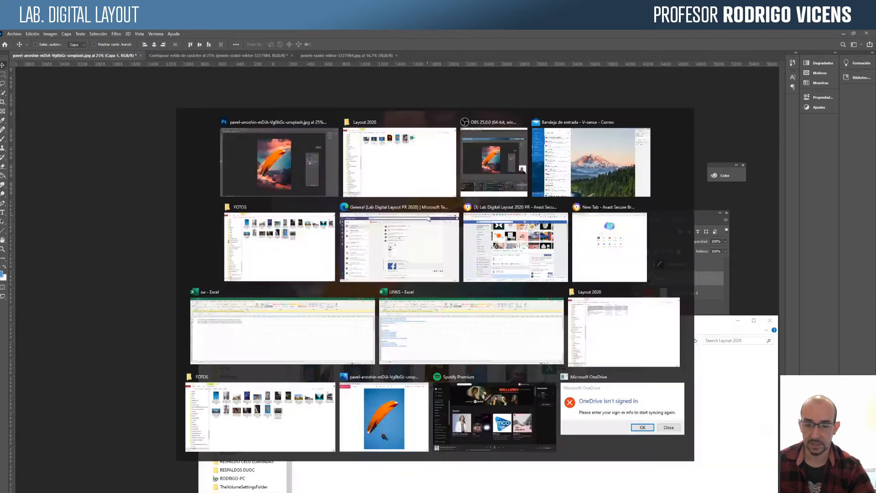
Place the pexels sky photo from the Layout 2020 folder as a smart object above the copied Capa 1 sky layer.
key("alt+Tab")
left_click_drag(506, 380, 454, 237)
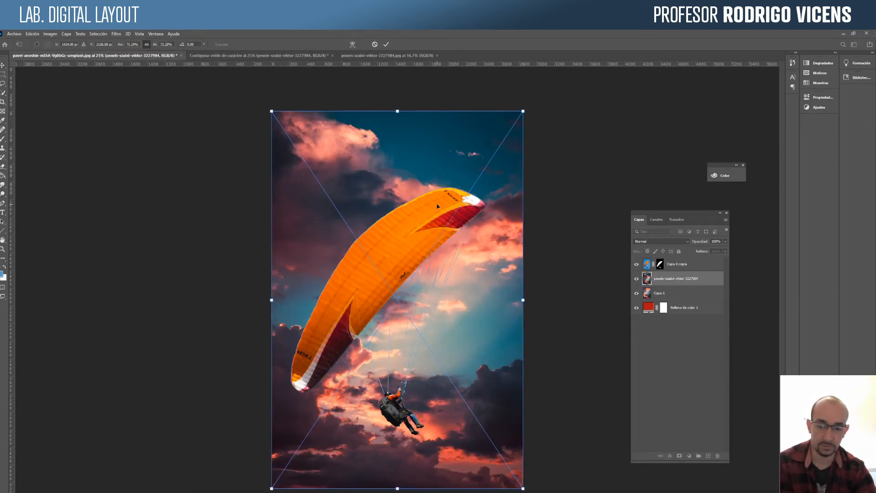
key("Return")
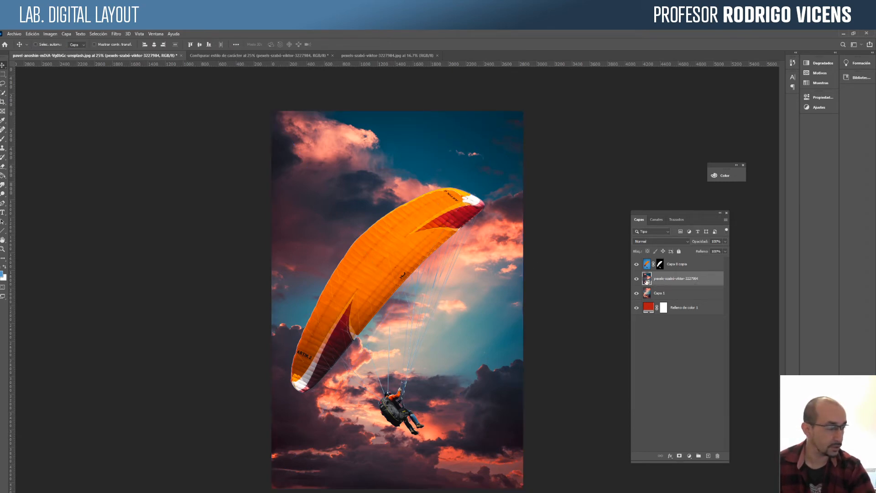
Set the layer thumbnails to the largest size in the Layers panel options.
left_click(725, 220)
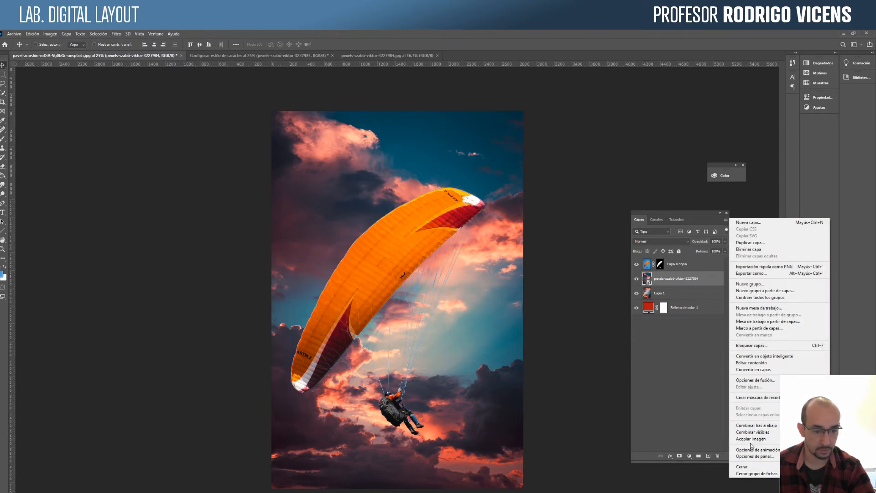
left_click(760, 457)
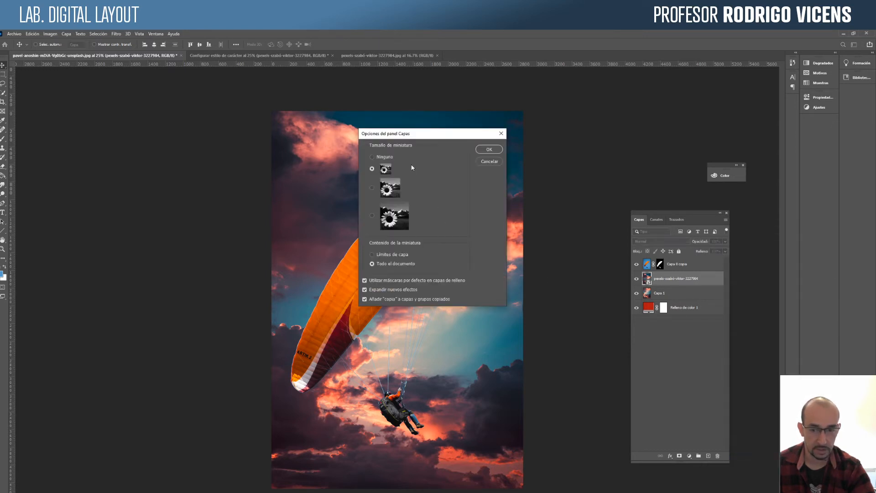
left_click(396, 225)
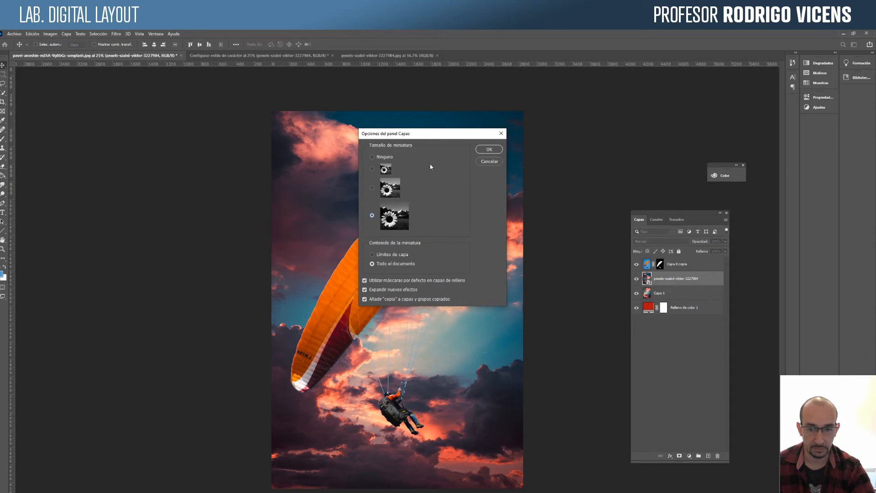
left_click(487, 151)
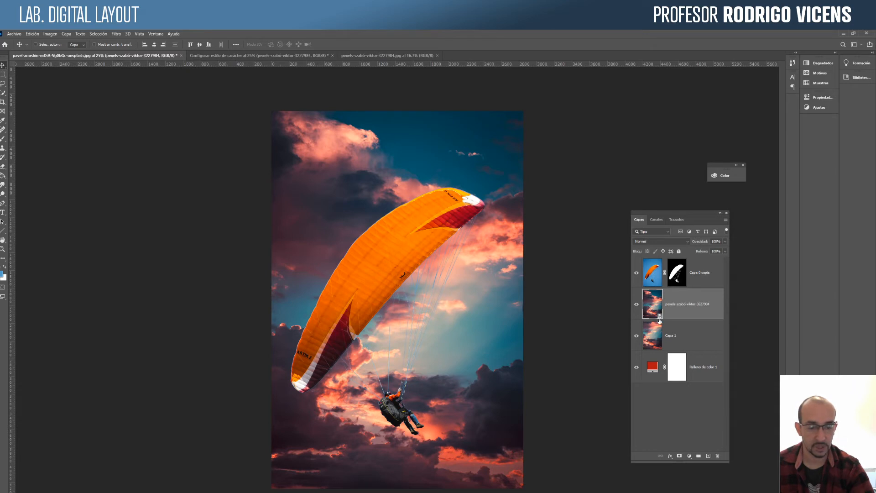
Compare the thumbnails of the placed sky smart object and the copied Capa 1 sky layer.
left_click(660, 350)
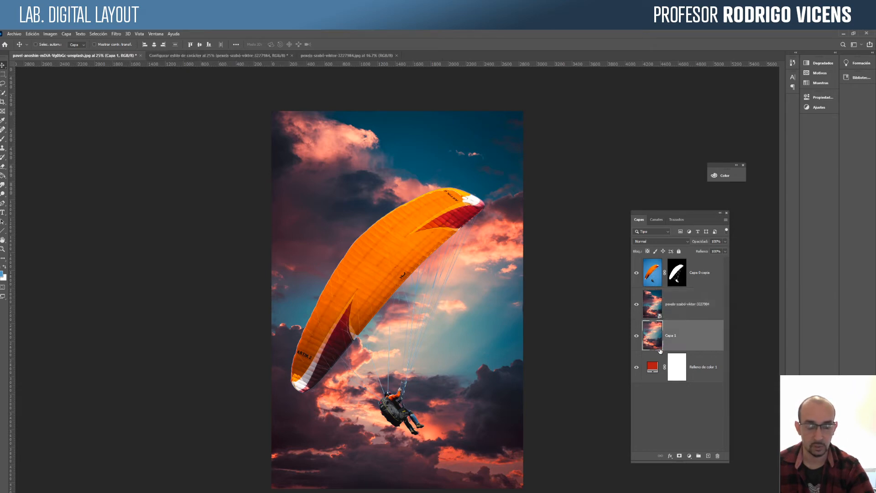
left_click(654, 311)
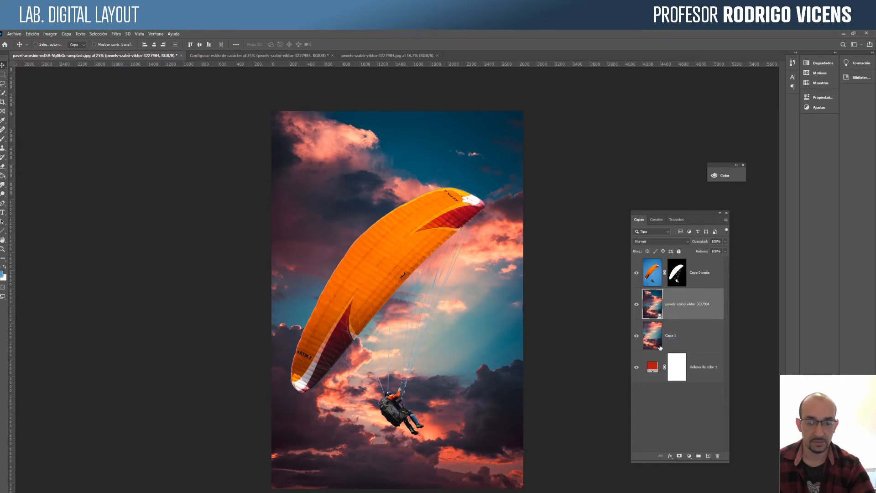
left_click(657, 338)
left_click(655, 307)
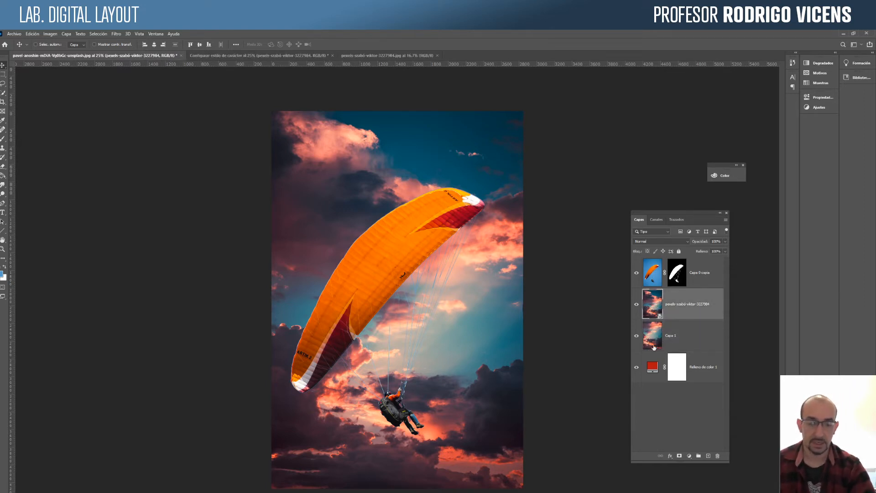
left_click(654, 344)
left_click(657, 309)
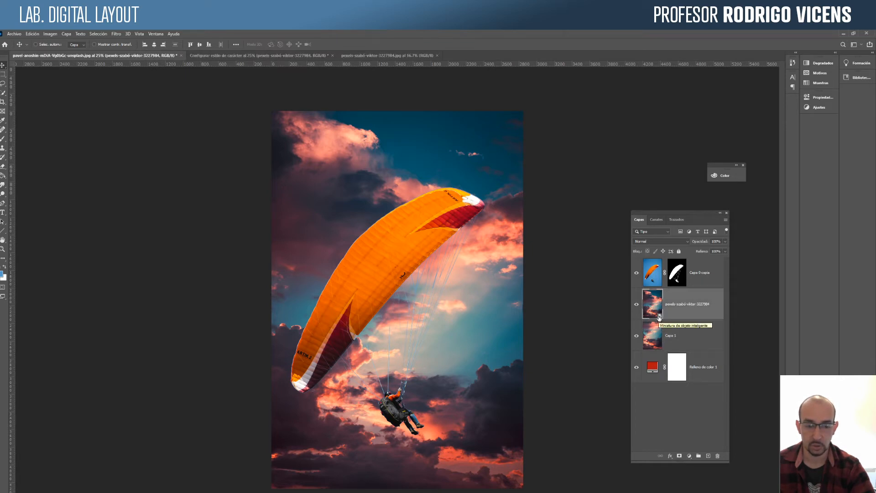
left_click(658, 347)
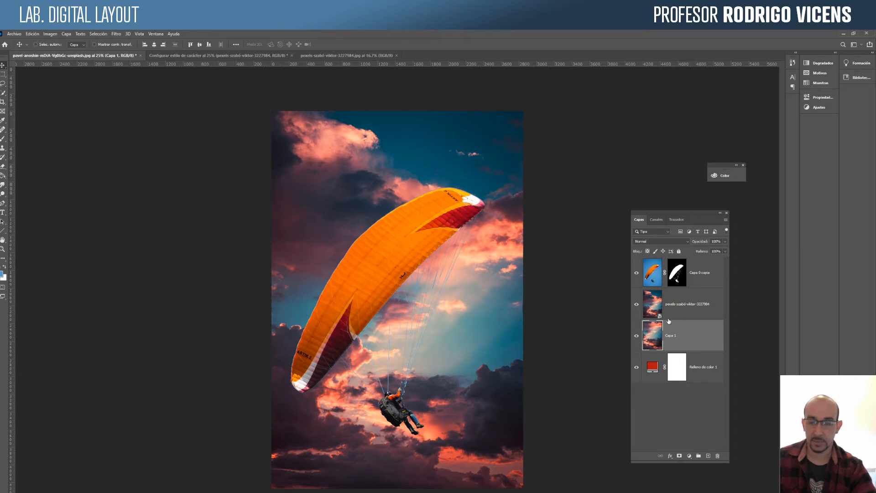
Hide the placed sky layer, try brush strokes across Capa 1, and undo them.
left_click(4, 139)
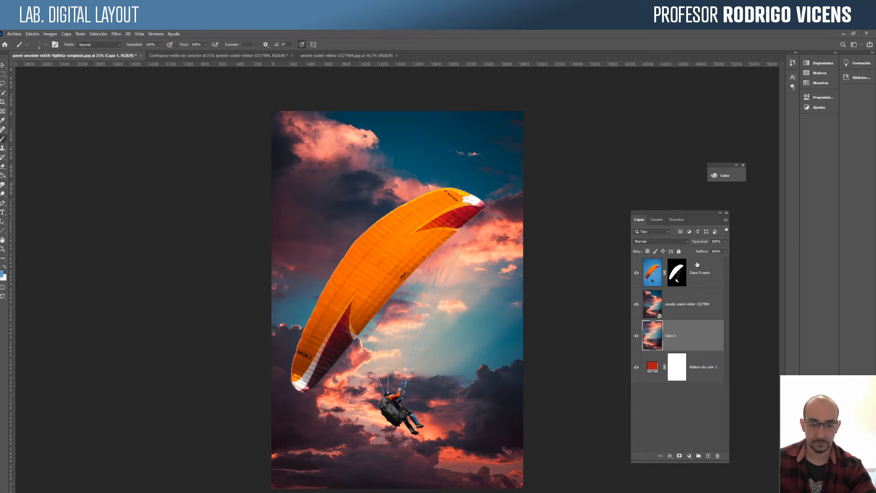
left_click(637, 305)
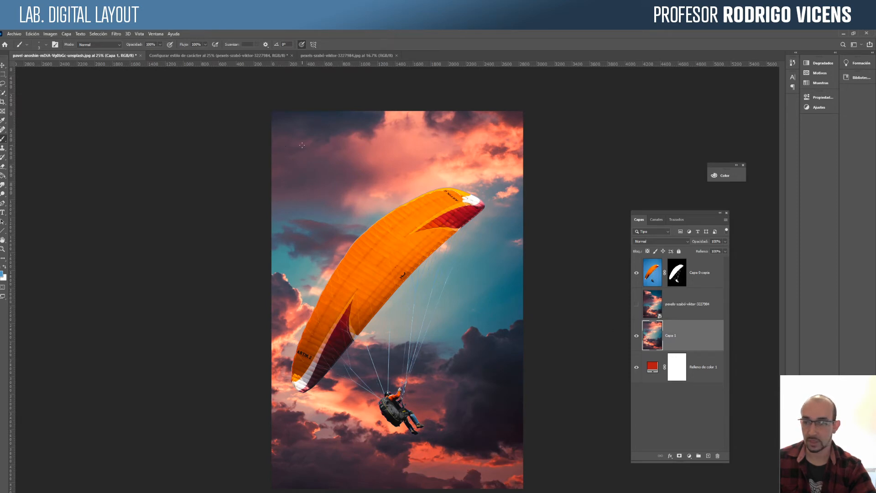
key("ctrl+z")
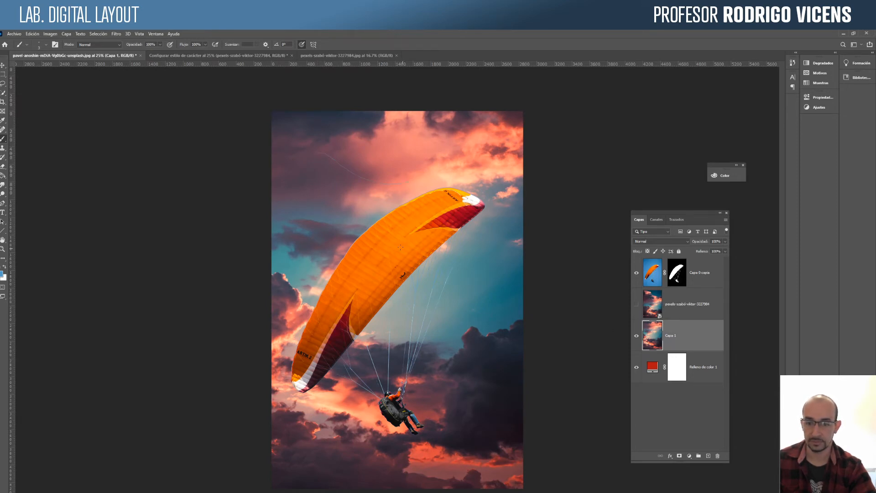
left_click_drag(357, 222, 391, 229)
left_click_drag(328, 163, 337, 164)
mouse_move(317, 125)
left_mouse_down()
mouse_move(471, 363)
mouse_move(503, 197)
mouse_move(442, 452)
left_mouse_up()
key("ctrl+z")
Sample the orange of the paraglider wing, try a brush stroke with it across Capa 1, and undo the stroke.
left_click(349, 295, "alt")
left_click_drag(313, 147, 515, 315)
key("ctrl+z")
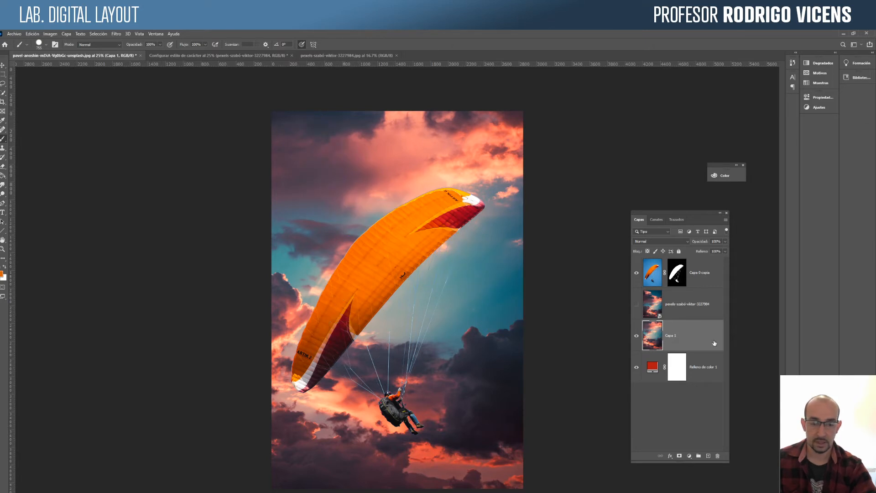
Show the placed sky layer again, try to paint on the smart object, and cancel its rasterization.
left_click(636, 304)
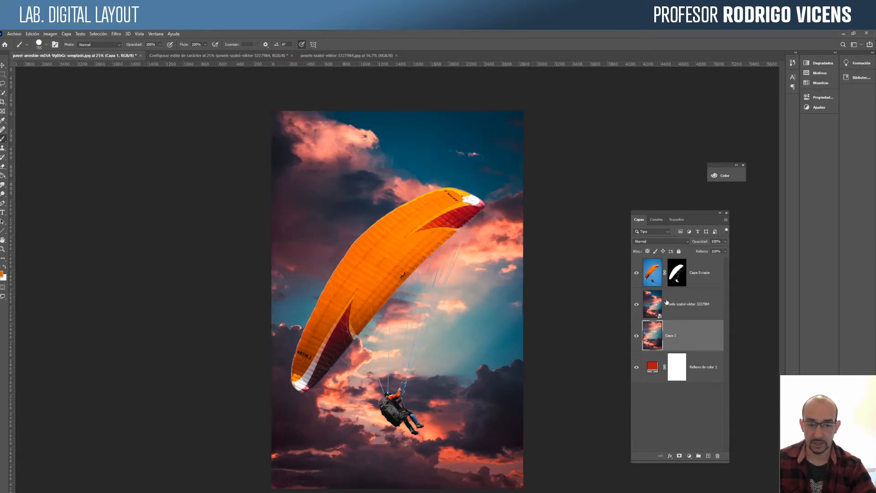
left_click(653, 305)
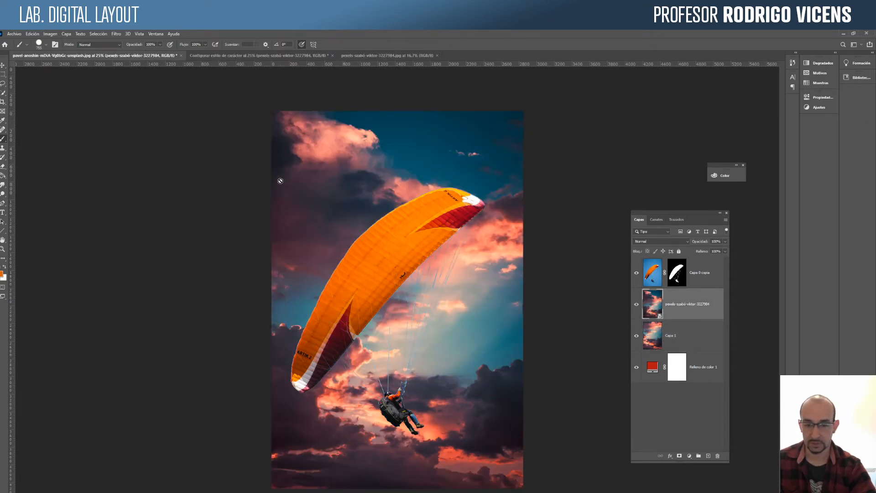
left_click(361, 194)
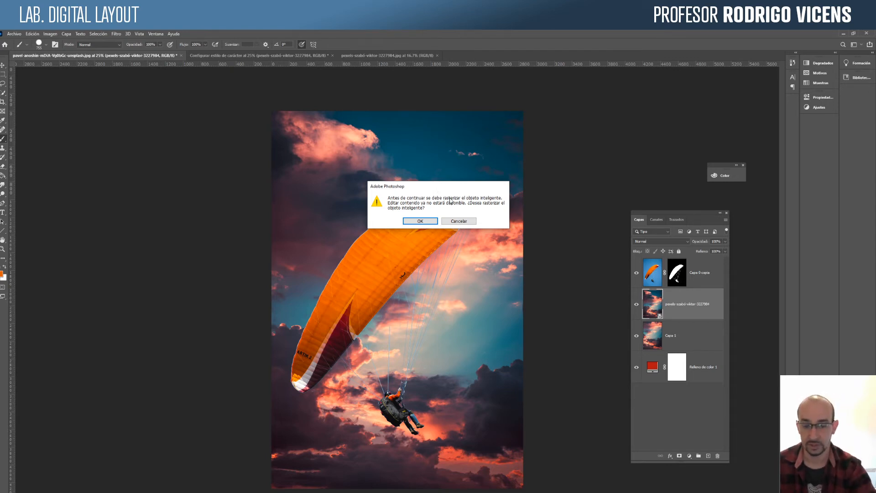
left_click(461, 221)
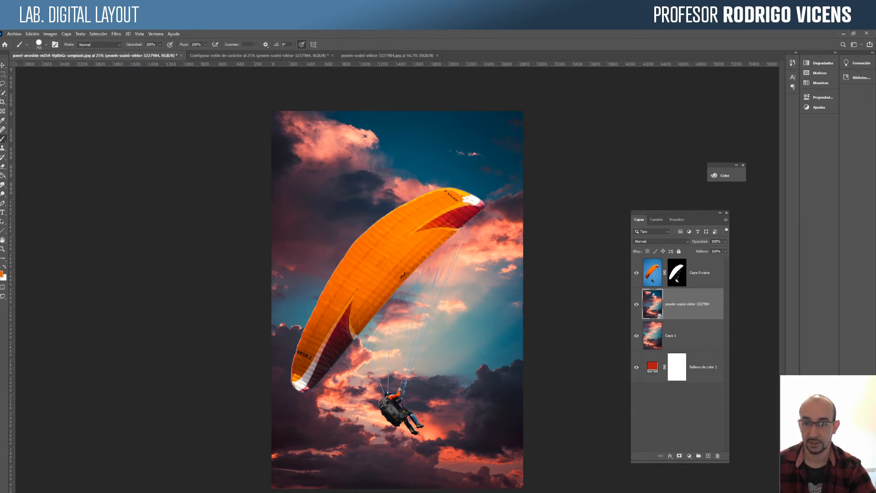
Paint a thick orange stroke in the placed sky's contents, save it as a maximum-quality JPEG, and undo the update in the paraglider document.
double_click(652, 296)
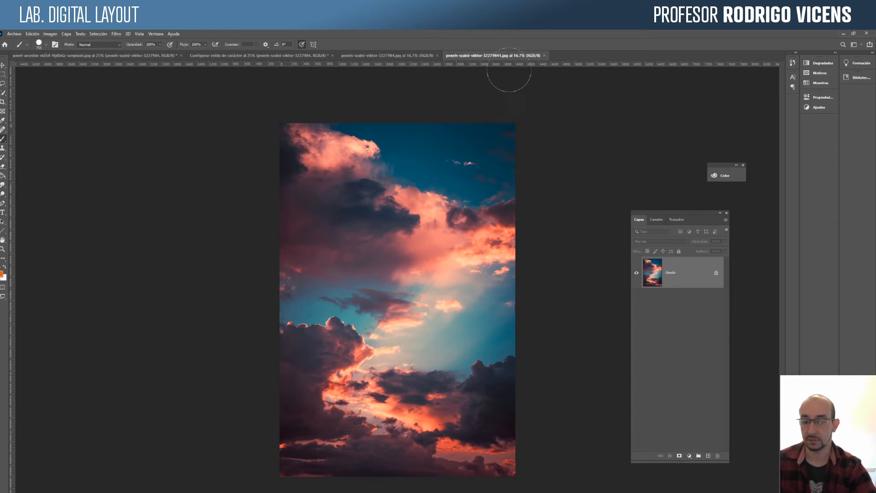
mouse_move(425, 180)
left_mouse_down()
mouse_move(354, 267)
mouse_move(433, 319)
mouse_move(410, 376)
left_mouse_up()
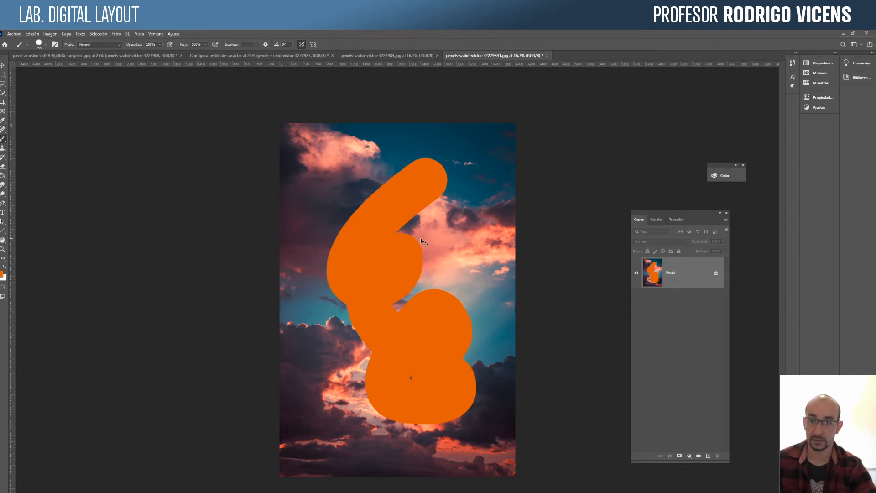
key("ctrl+s")
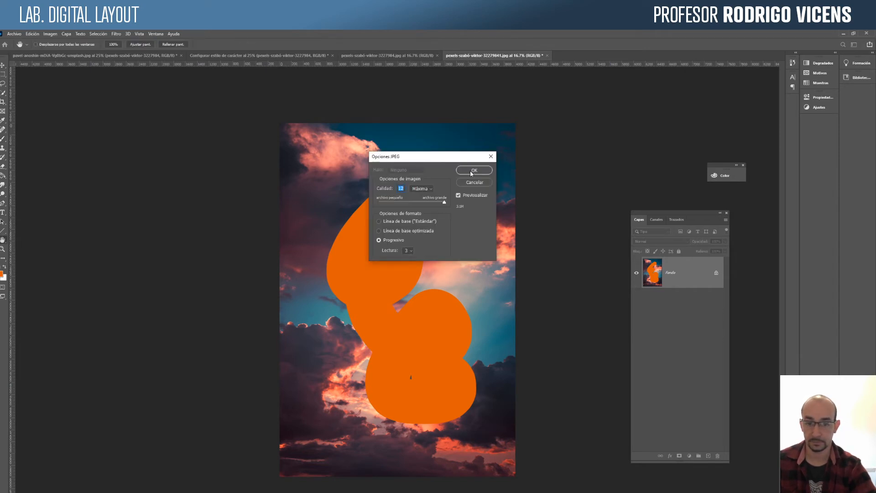
left_click(471, 172)
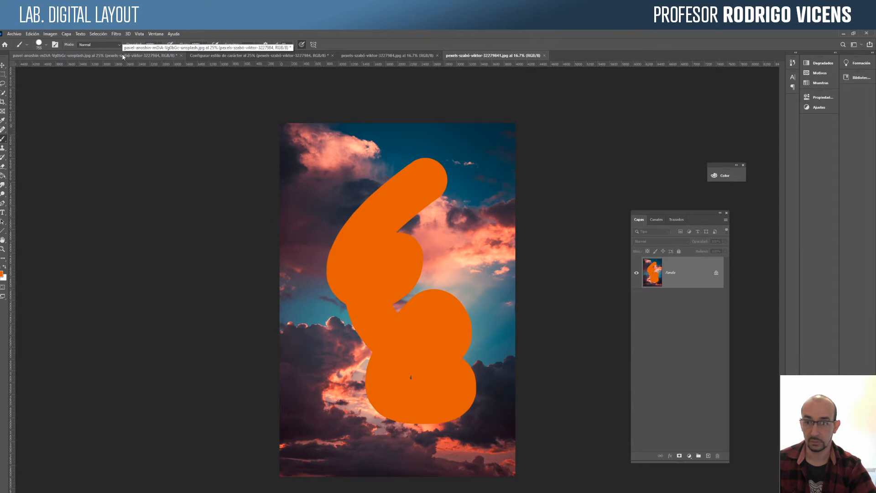
left_click(122, 55)
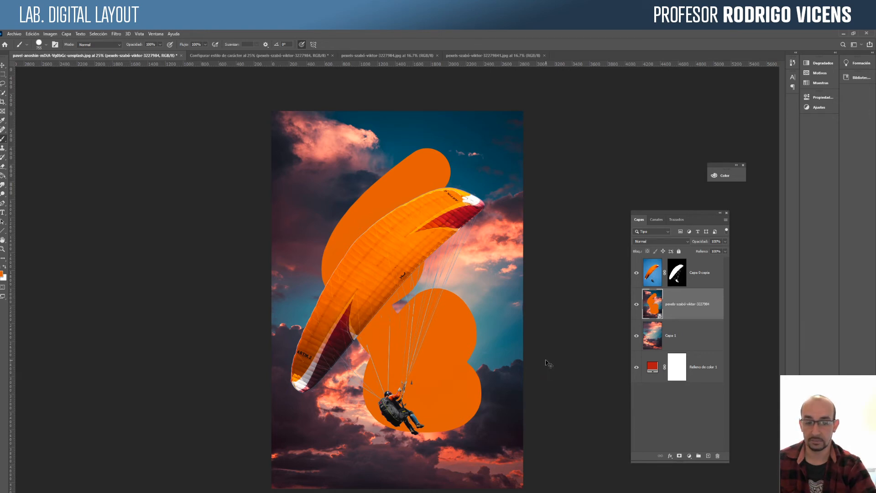
key("ctrl+z")
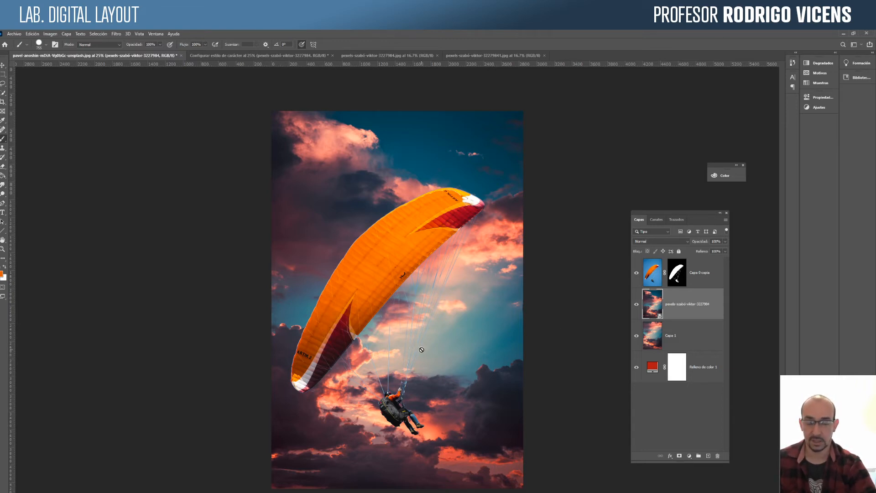
Paint an orange stroke directly on Capa 1 with the placed sky hidden, undo it, and show the placed sky again.
left_click(637, 304)
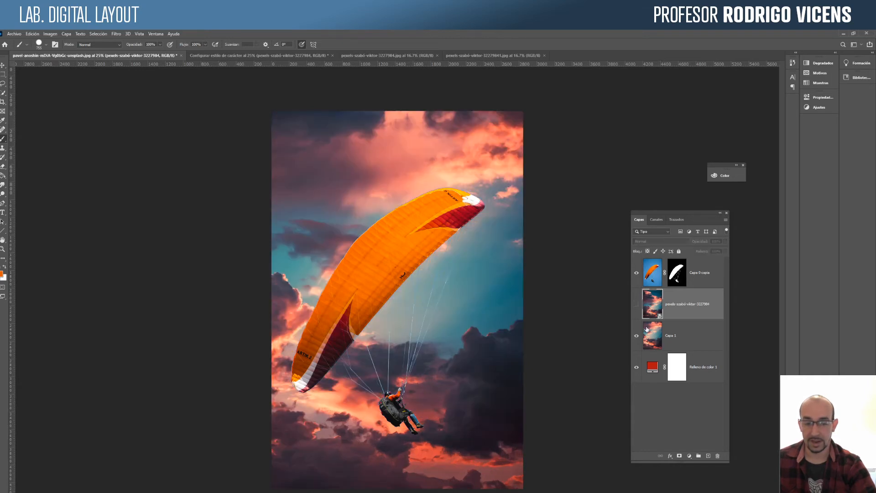
left_click(647, 329)
mouse_move(428, 155)
left_mouse_down()
mouse_move(474, 253)
mouse_move(493, 447)
mouse_move(483, 474)
left_mouse_up()
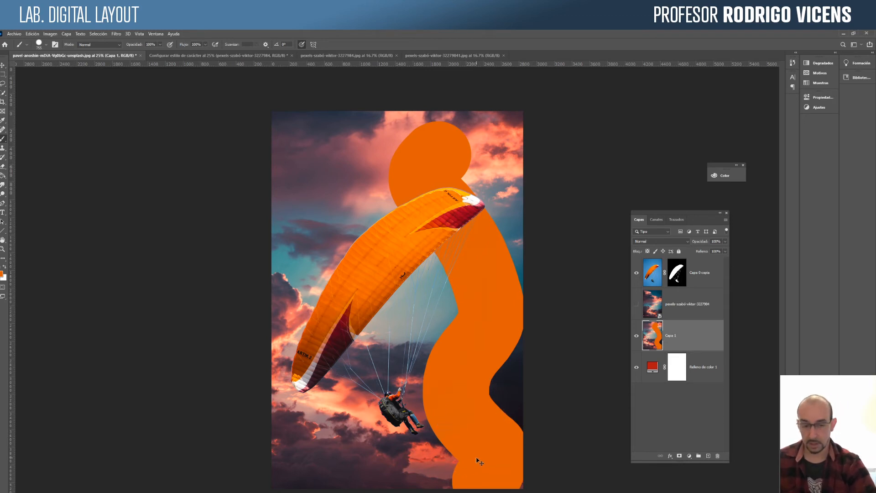
key("ctrl+z")
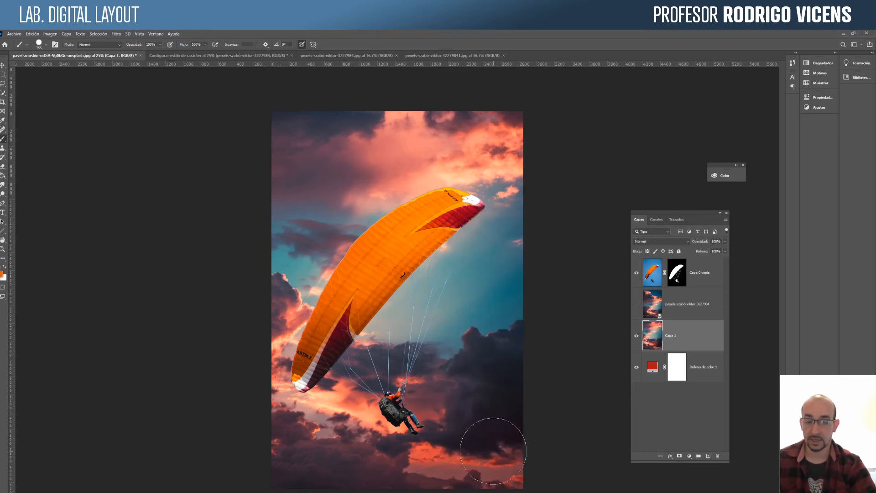
left_click(636, 304)
Scale the placed sky layer and Capa 1 down together to about 9%, positioned to the right of the pilot.
left_click(685, 315)
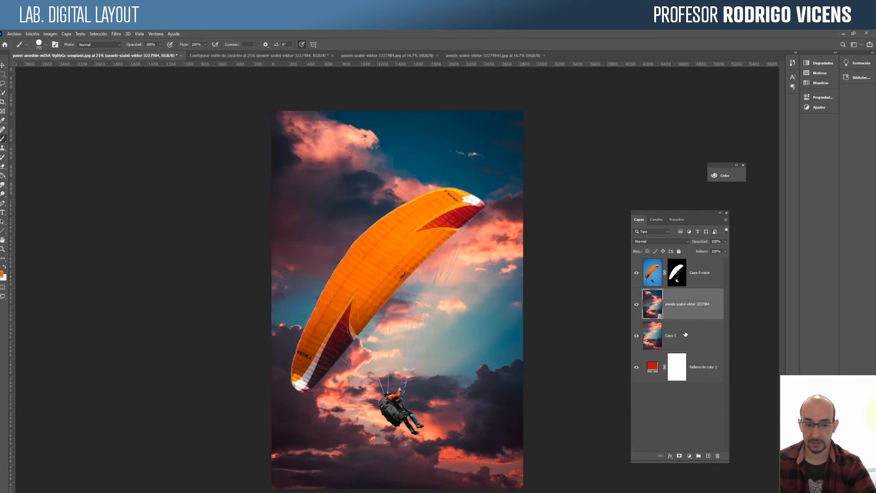
left_click(684, 335, "shift")
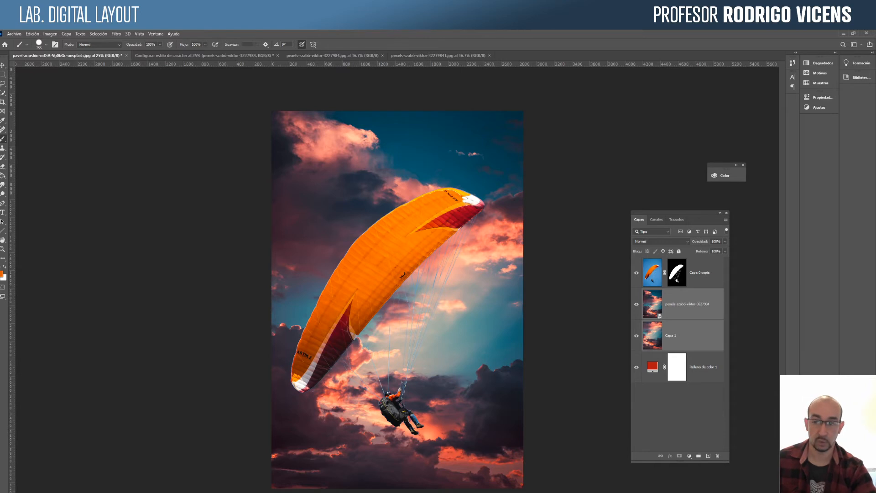
left_click(33, 33)
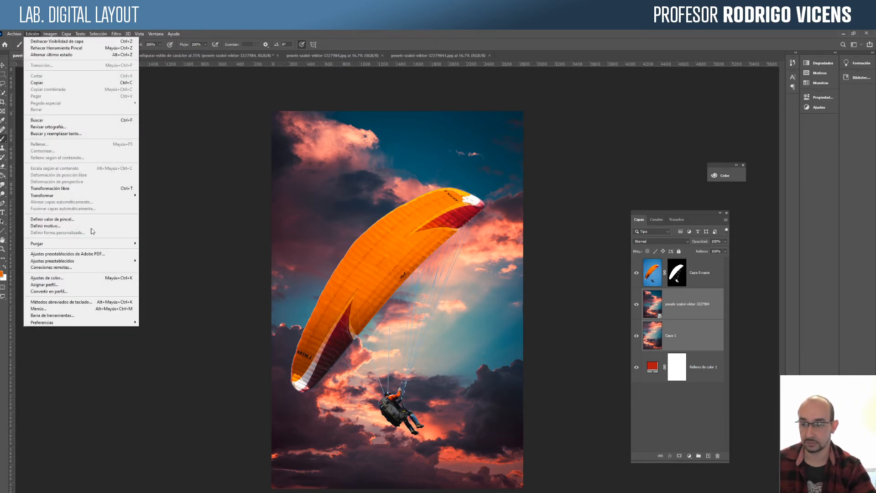
mouse_move(98, 195)
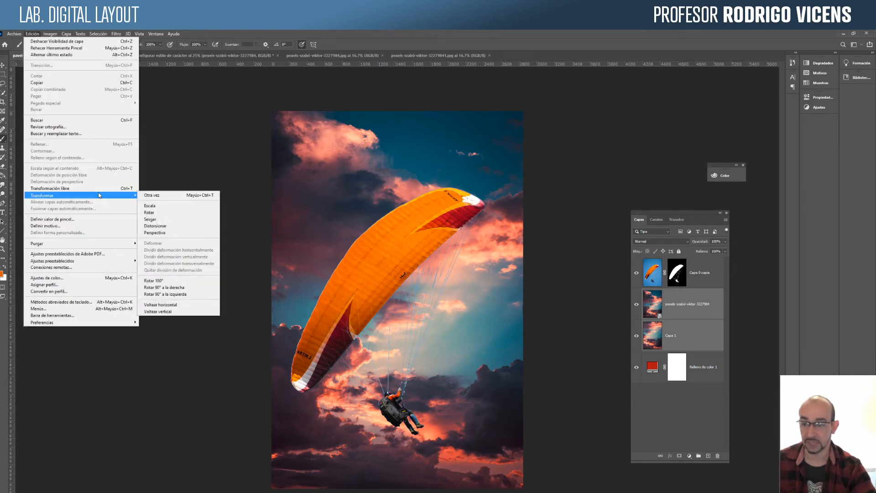
left_click(99, 188)
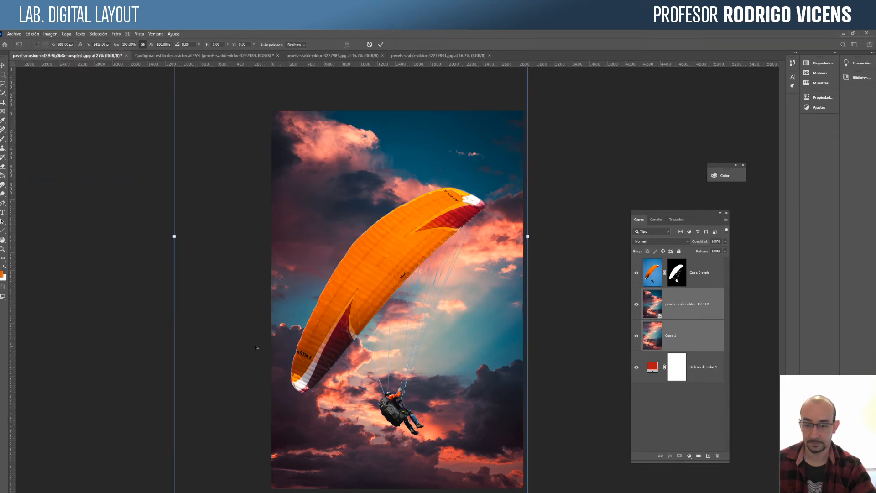
left_click_drag(174, 490, 364, 216)
left_click_drag(430, 141, 463, 335)
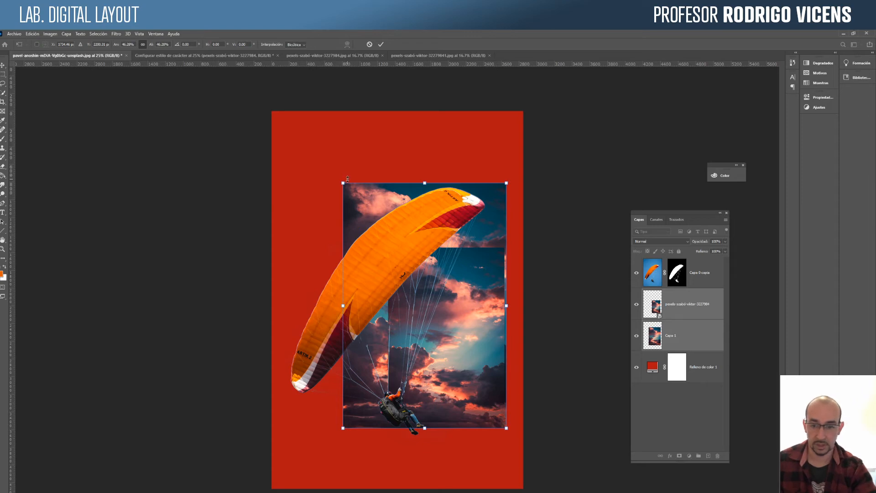
left_click_drag(343, 182, 473, 380)
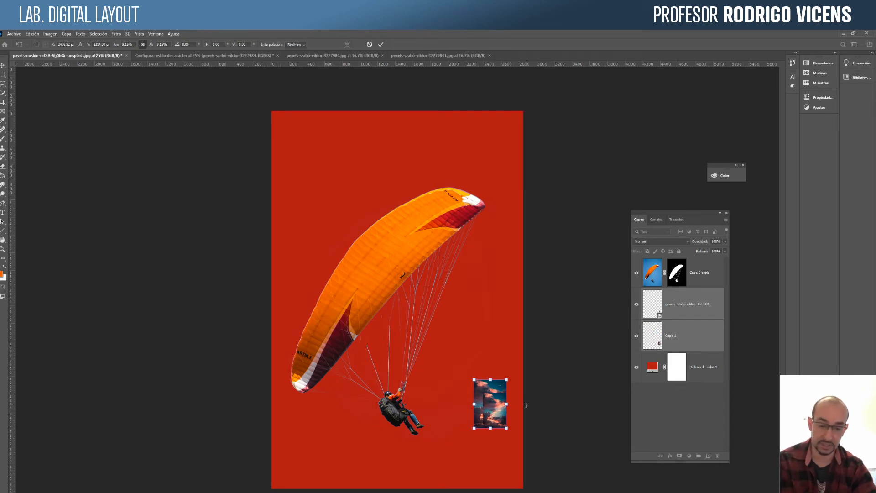
key("Return")
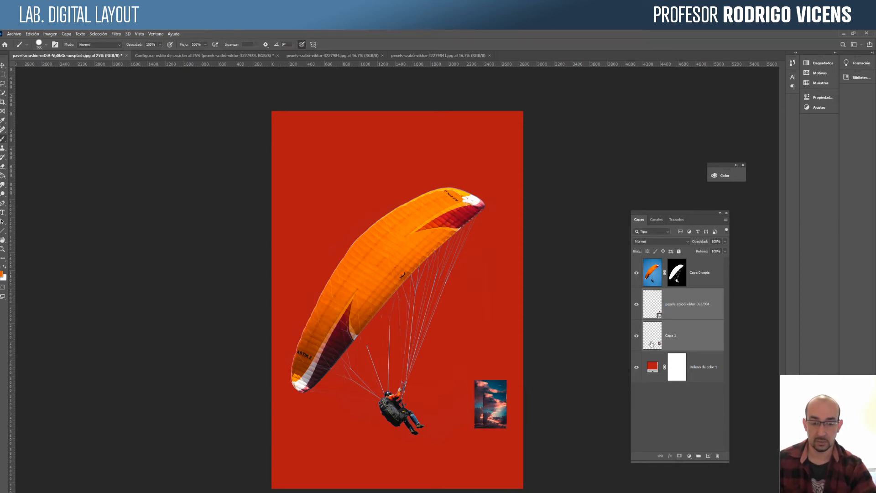
Scale the placed sky layer and Capa 1 back up together until they cover the whole canvas behind the paraglider.
key("ctrl+t")
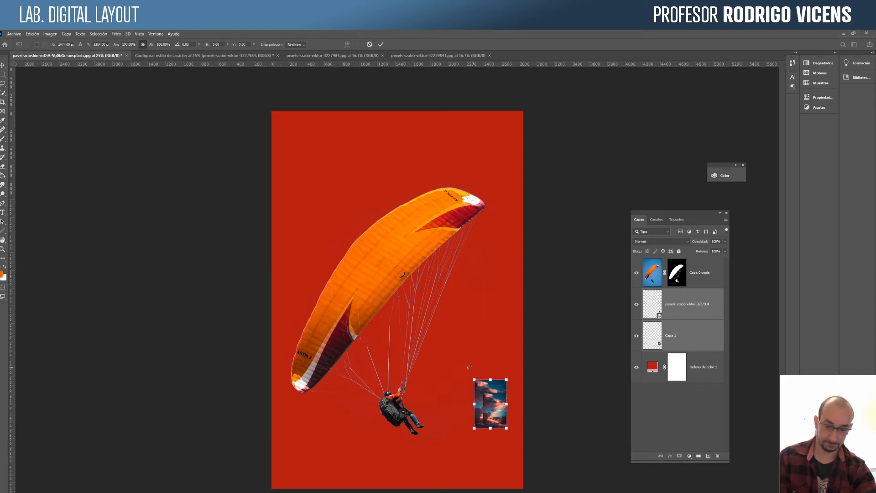
left_click_drag(474, 379, 225, 5)
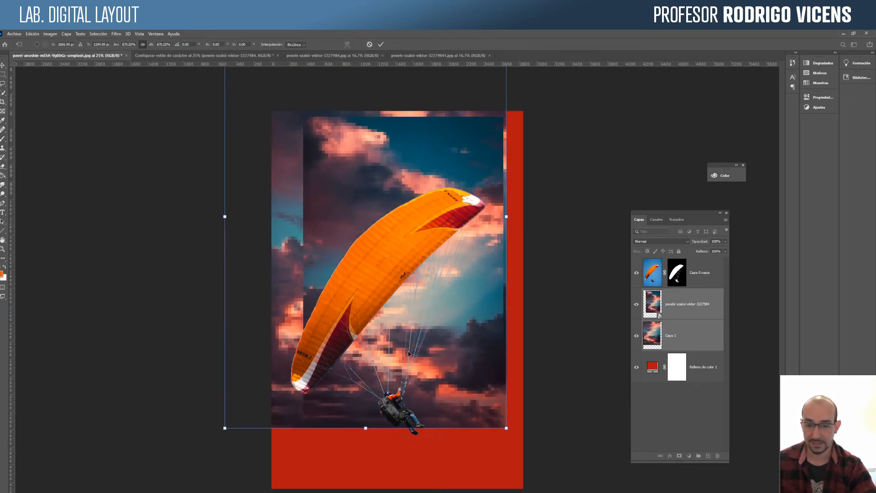
left_click_drag(505, 428, 563, 492)
left_click_drag(490, 451, 447, 430)
left_click_drag(519, 492, 554, 492)
left_click_drag(490, 467, 472, 444)
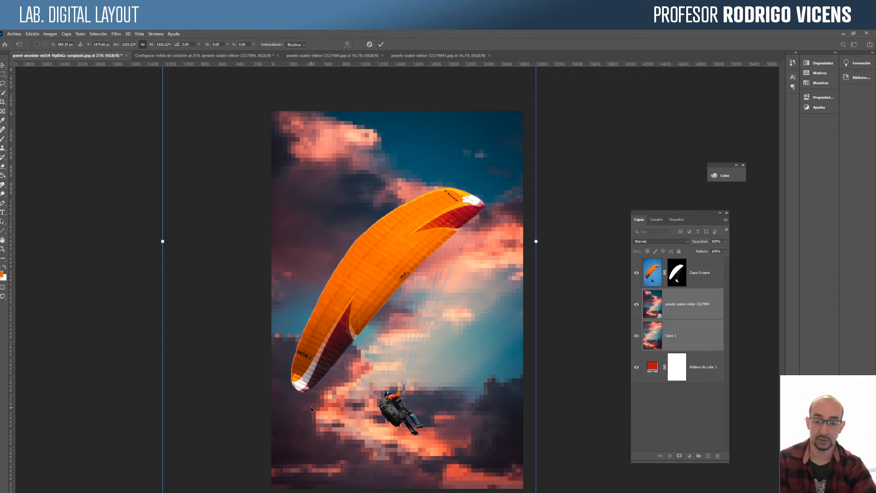
key("Return")
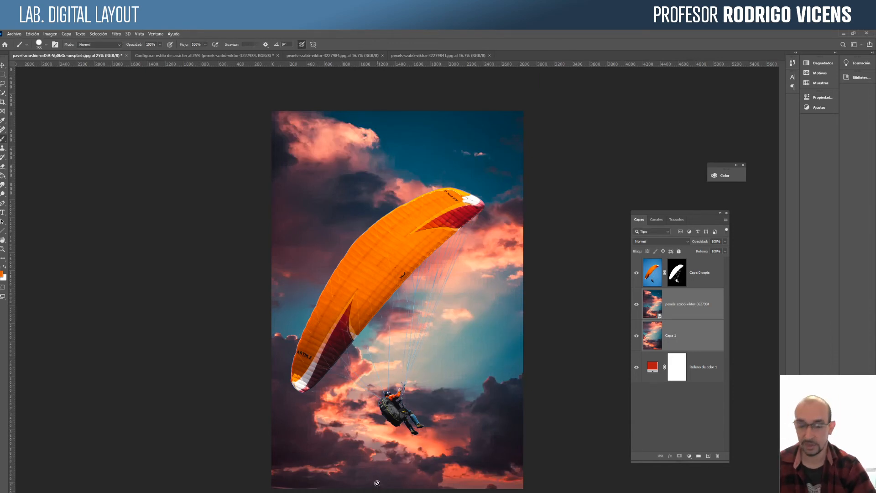
Toggle the placed sky layer's visibility to compare it with Capa 1, leaving the placed sky hidden.
left_click(656, 340)
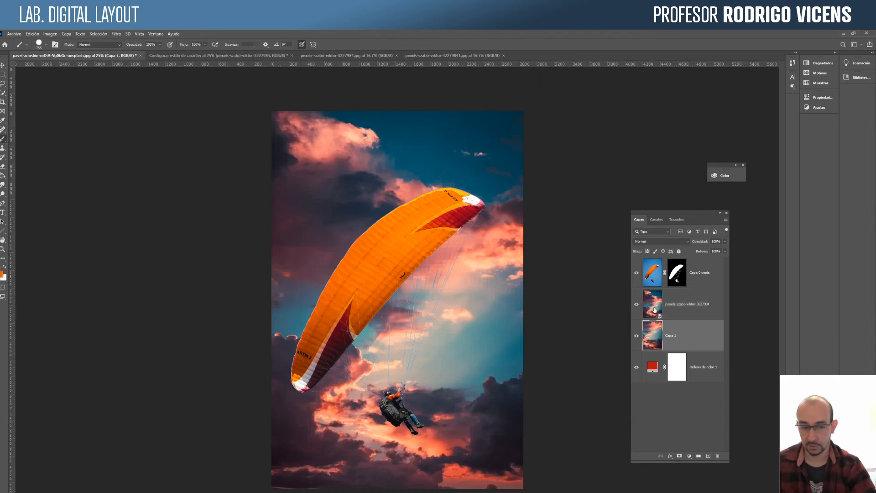
left_click(654, 310)
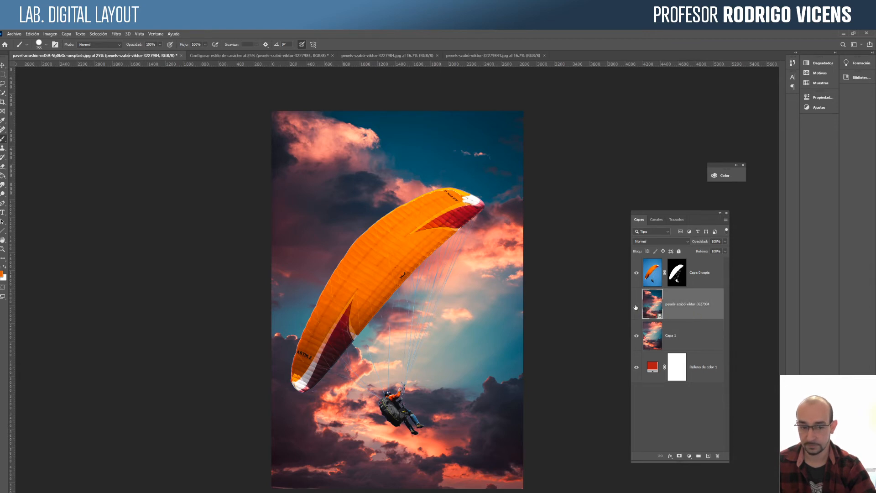
left_click(636, 304)
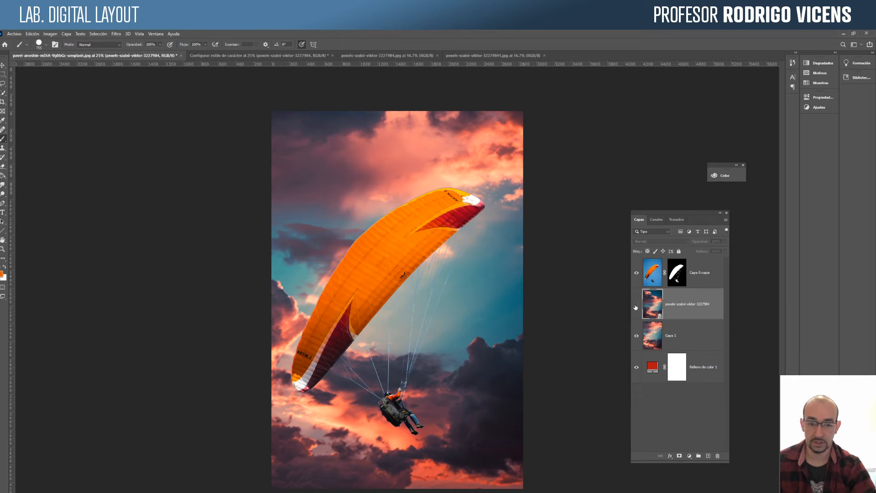
left_click(636, 304)
left_click(635, 304)
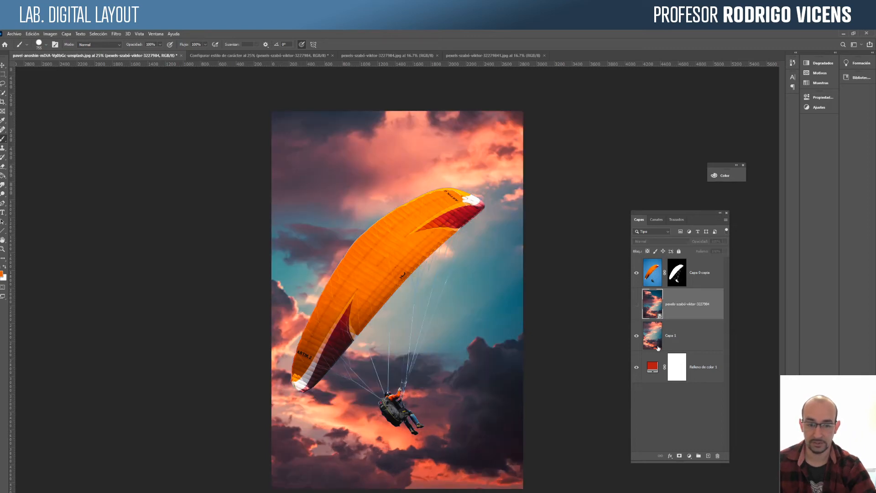
Examine the sharpness of Capa 1's dark clouds up close beside the paraglider's lines.
left_click(662, 343)
key("z")
left_click(493, 361)
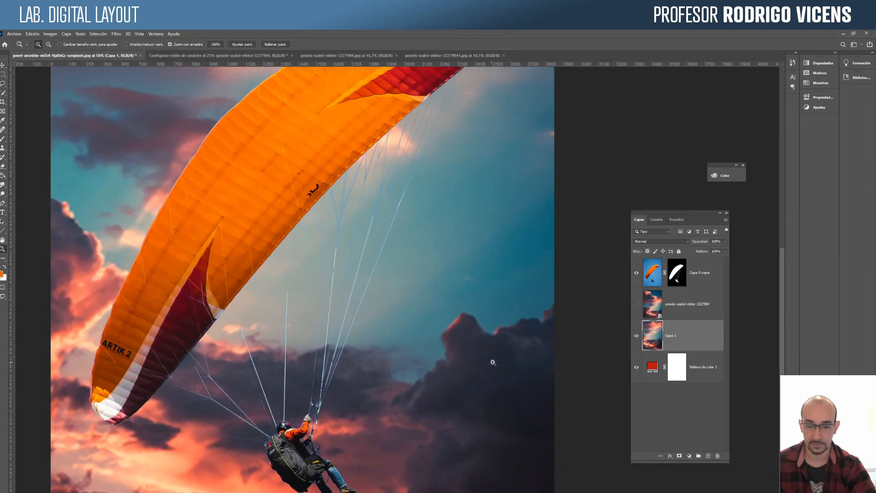
left_click(492, 362)
left_click(483, 354)
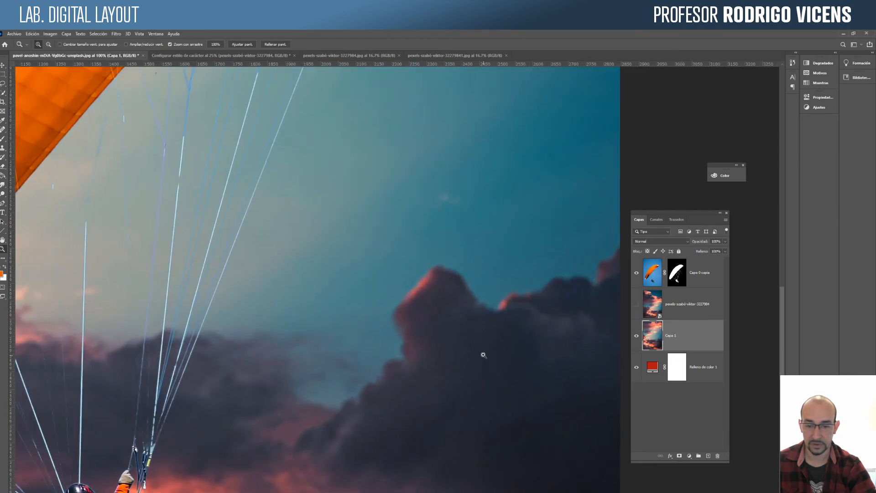
left_click(483, 329, "alt")
left_click(482, 327, "alt")
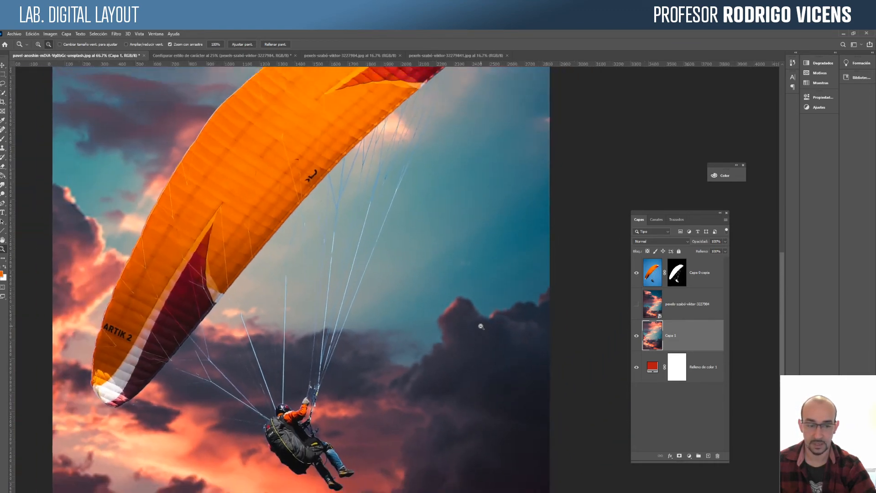
left_click(481, 327, "alt")
Hide Capa 1 as well, keeping the placed sky hidden so only the red fill shows behind the paraglider.
left_click(636, 336)
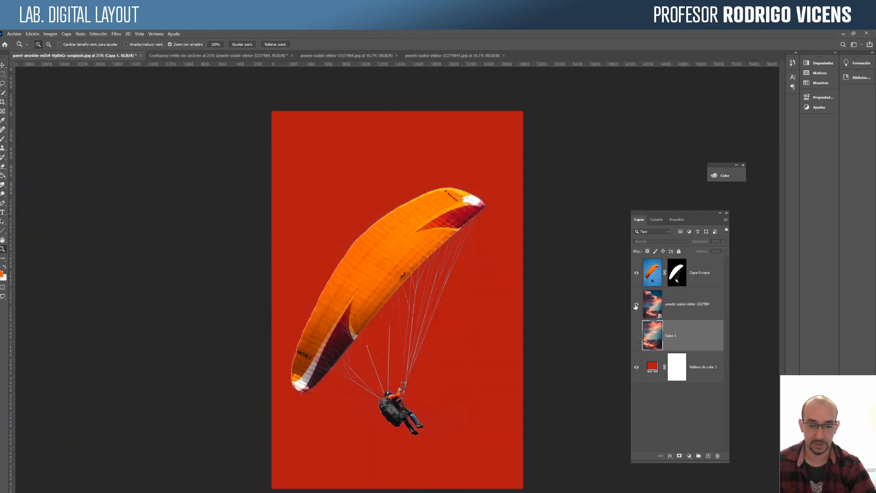
left_click(636, 304)
left_click(637, 304)
Duplicate the masked paraglider layer Capa 0 copia and convert the duplicate to a smart object.
left_click(656, 274)
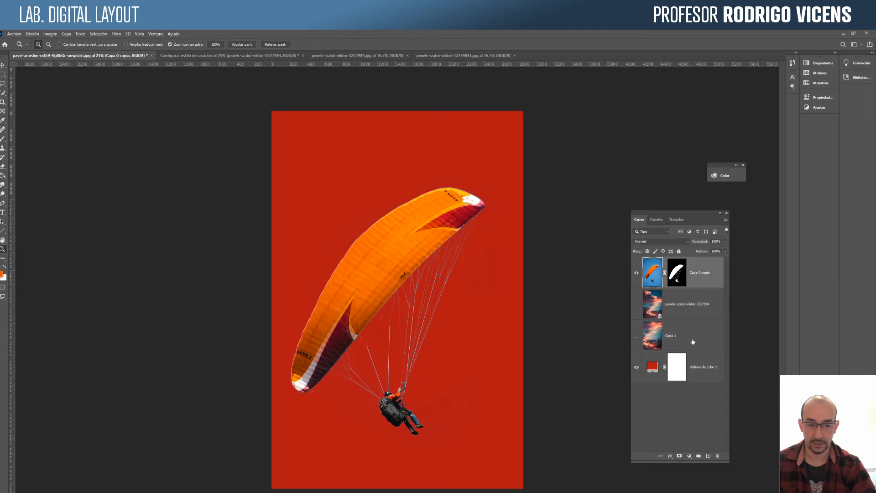
left_click_drag(714, 281, 710, 457)
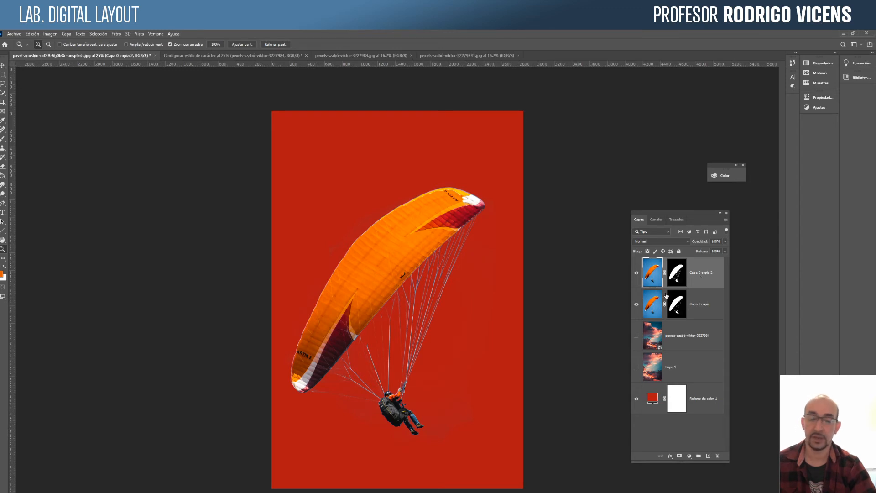
right_click(699, 284)
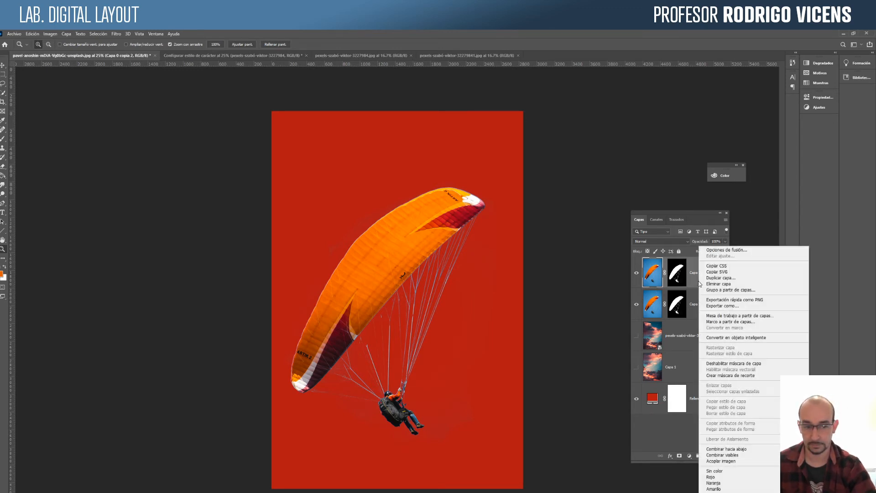
left_click(688, 286)
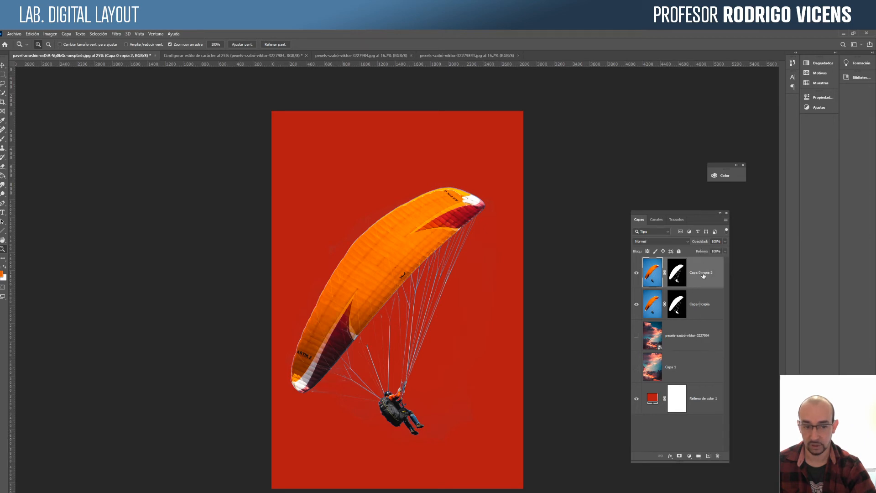
right_click(704, 276)
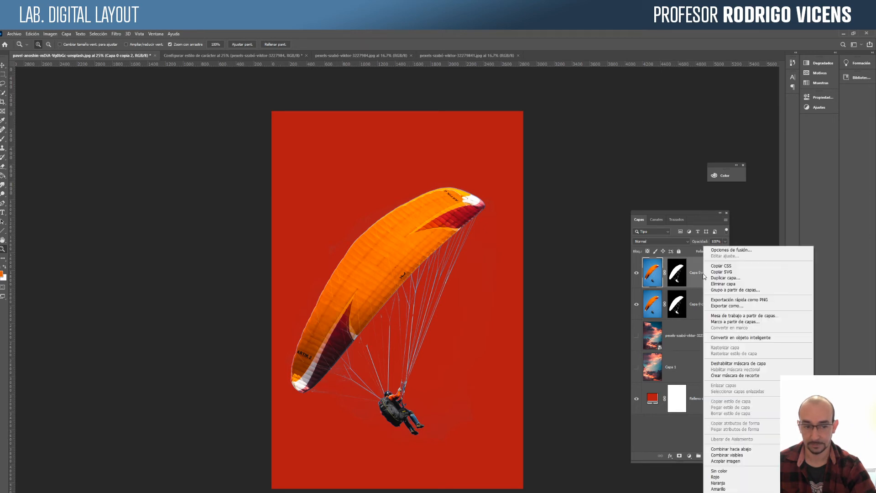
left_click(729, 338)
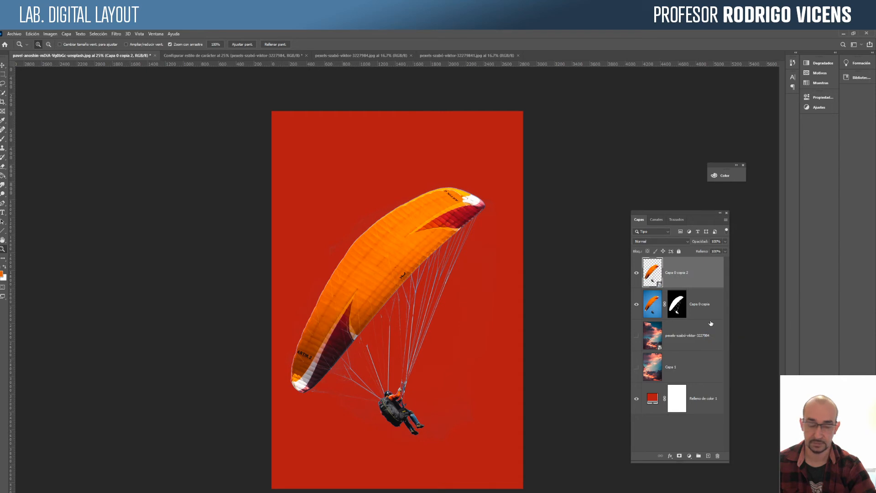
Scale the paraglider smart object and Capa 0 copia down together to about 7.3%, placed in the canvas's lower-left area.
left_click(652, 312, "shift")
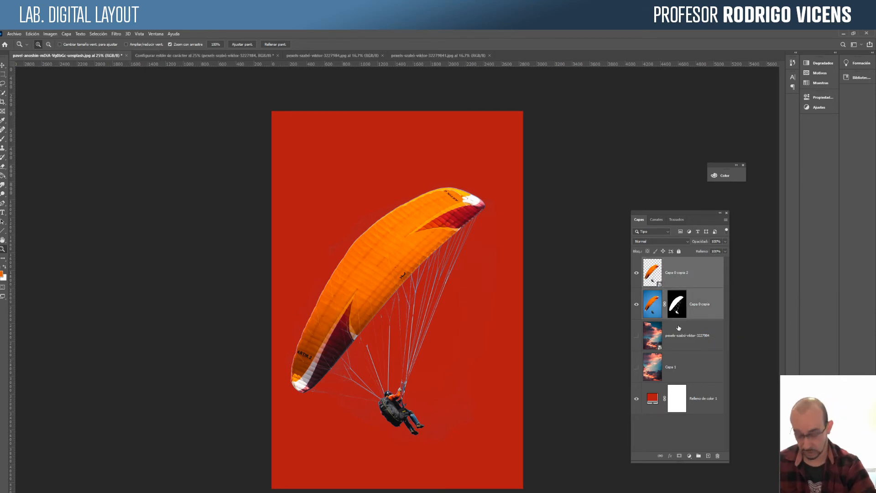
left_click(701, 308)
left_click(704, 282)
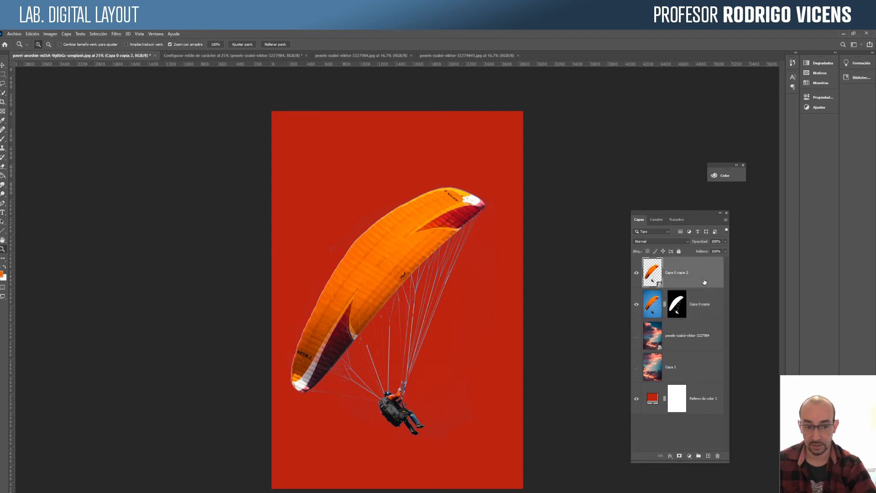
left_click(710, 303, "shift")
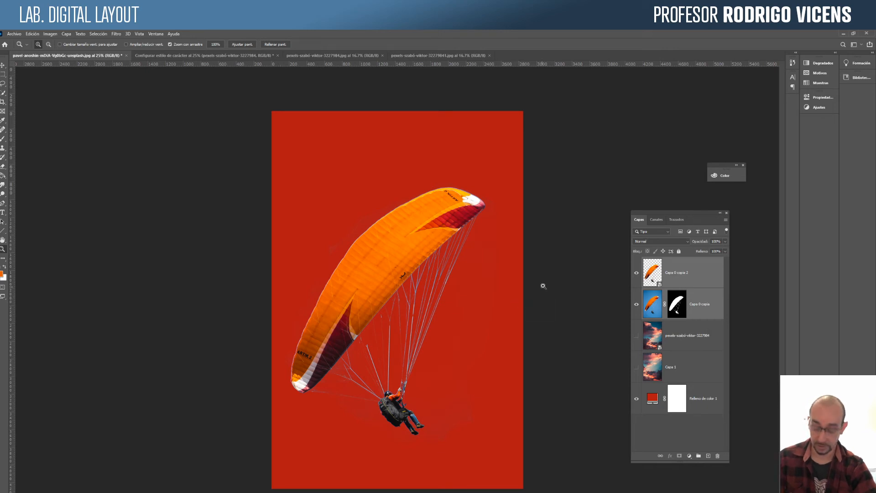
key("ctrl+t")
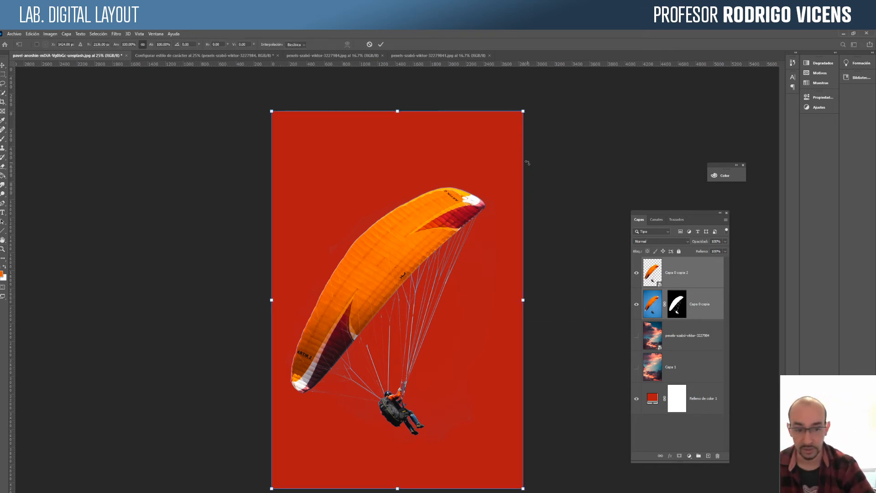
left_click_drag(523, 111, 307, 356)
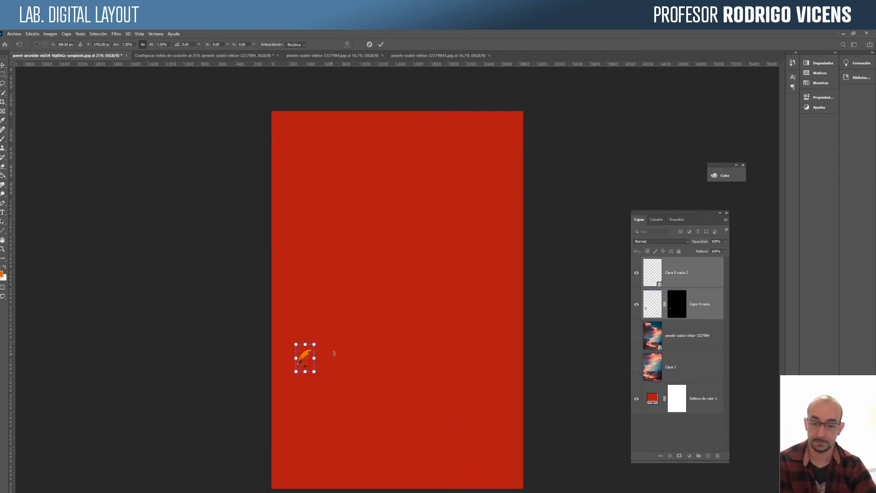
key("Return")
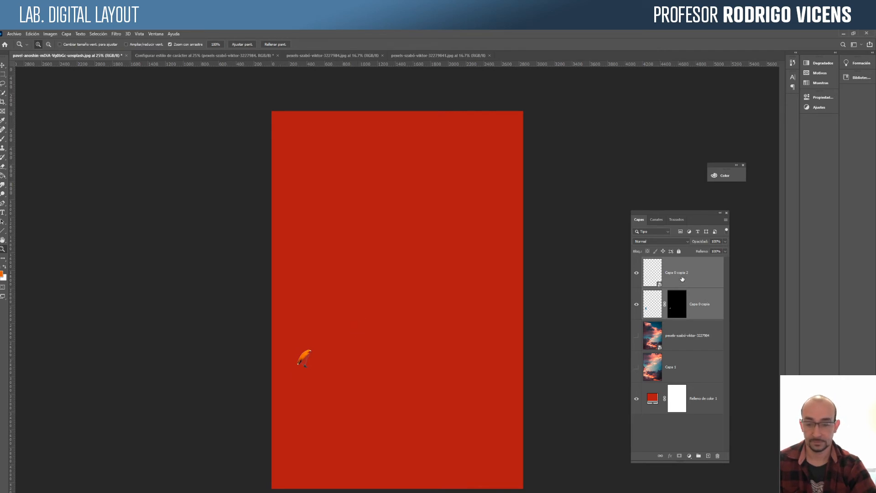
Move the small Capa 0 copia paraglider slightly to the right of the smart object copy.
left_click(654, 295)
key("v")
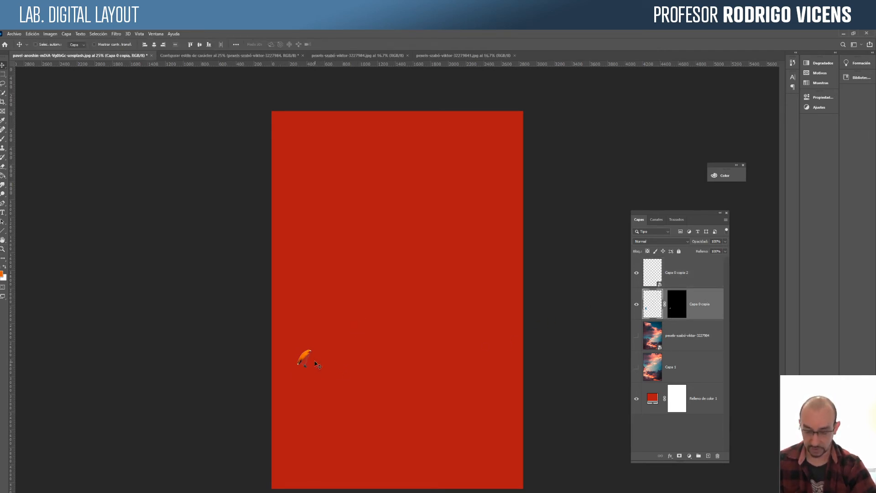
left_click_drag(309, 362, 319, 363)
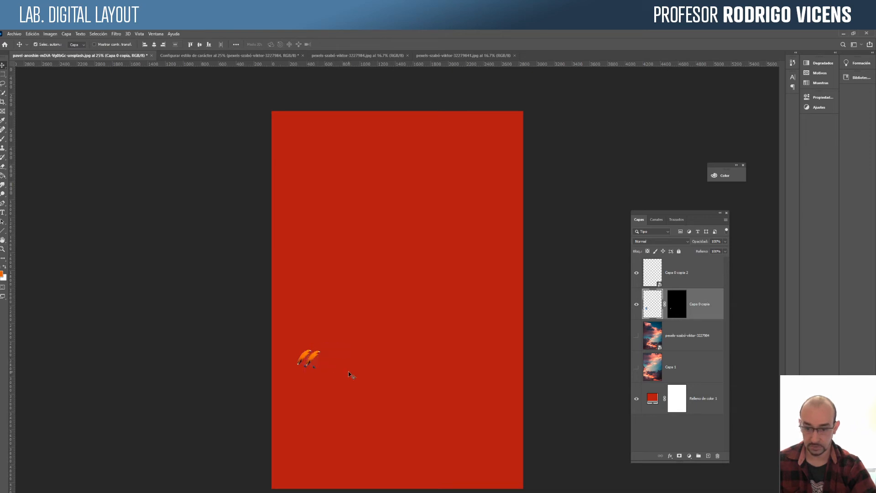
Examine the two shrunken paragliders up close to compare their detail.
key("z")
left_click(317, 370)
left_click(317, 370)
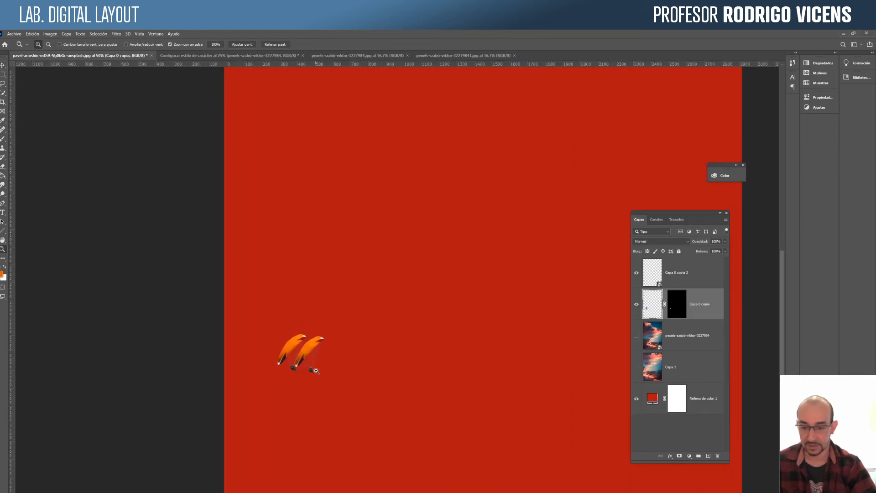
left_click(317, 370)
left_click(318, 369)
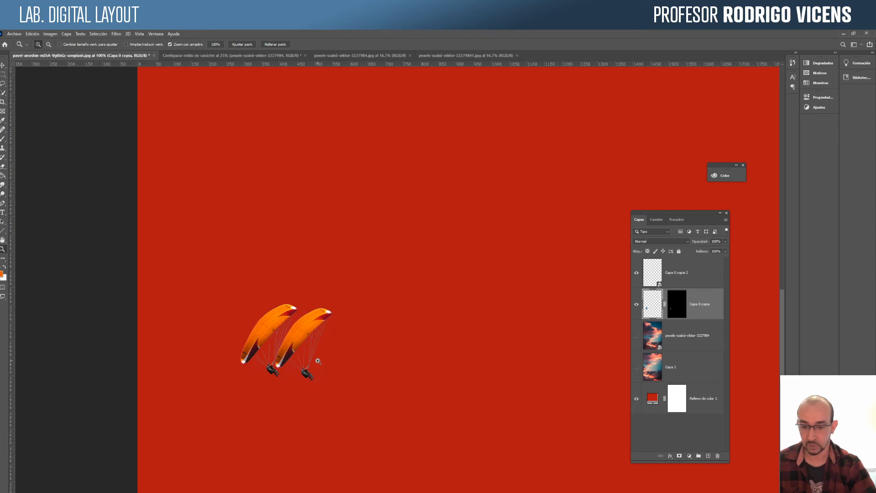
left_click(318, 361, "alt")
left_click(318, 360, "alt")
left_click(317, 361, "alt")
left_click(318, 360, "alt")
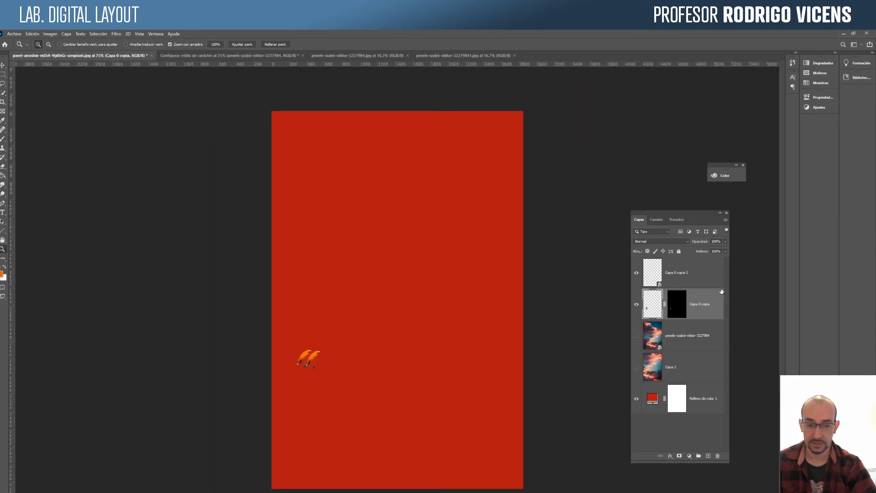
Scale both paraglider layers up together to about 1045% and center them on the canvas.
left_click(655, 278, "shift")
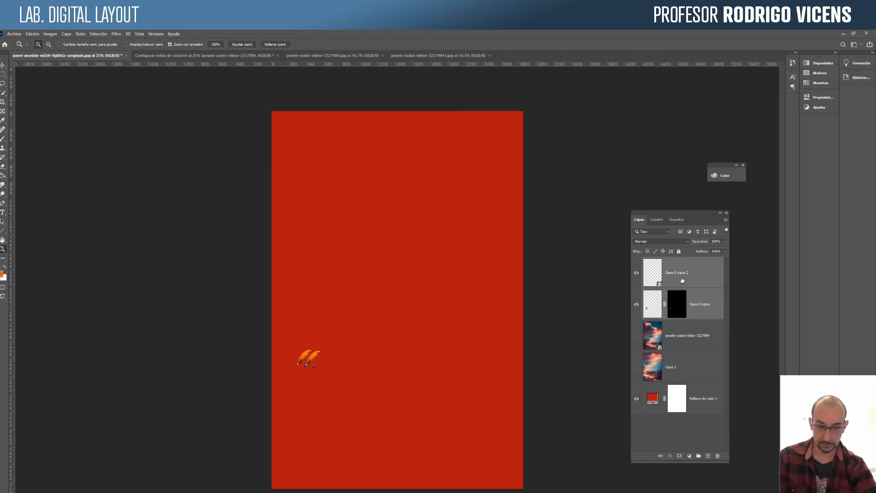
key("ctrl+t")
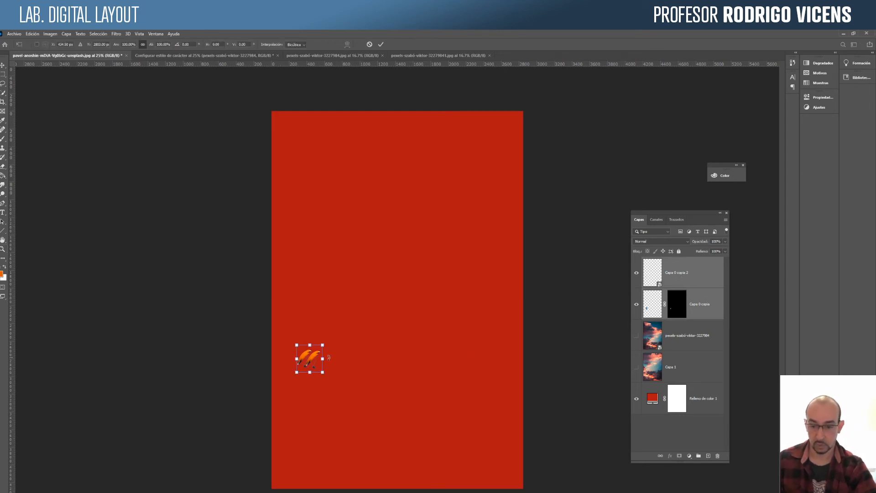
left_click_drag(323, 372, 445, 492)
left_click_drag(365, 374, 454, 300)
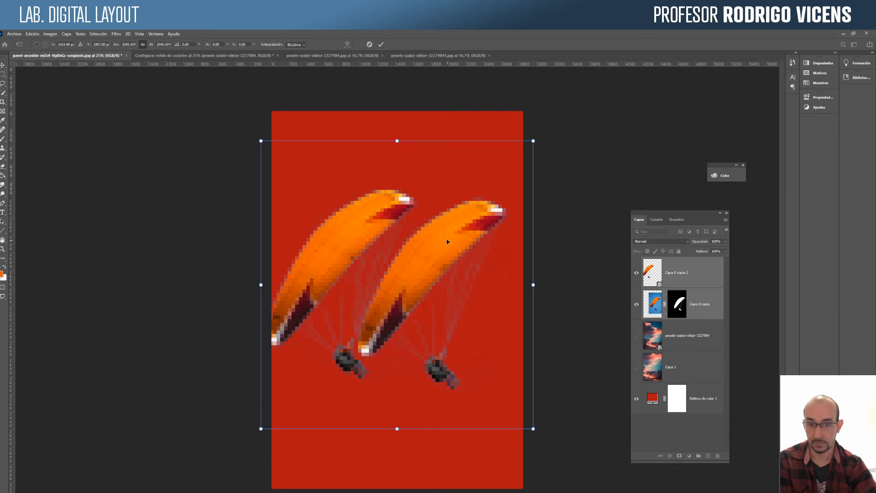
key("Return")
Inspect the enlarged smart object and pixel paragliders up close to compare their sharpness.
key("z")
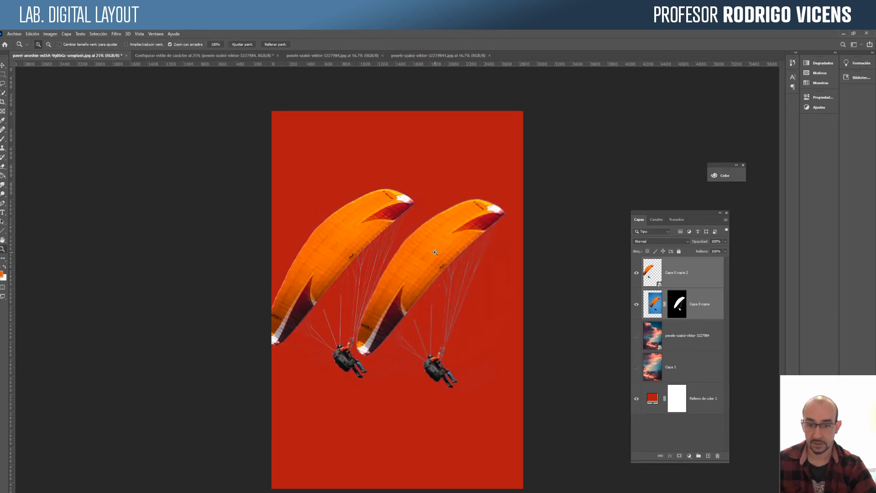
left_click(360, 289)
left_click(348, 255)
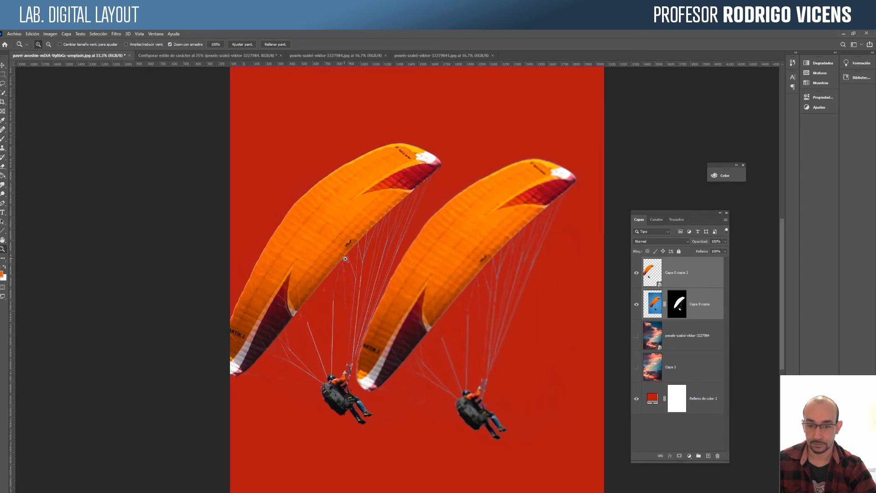
left_click(348, 250)
left_click(348, 251)
left_click(351, 240)
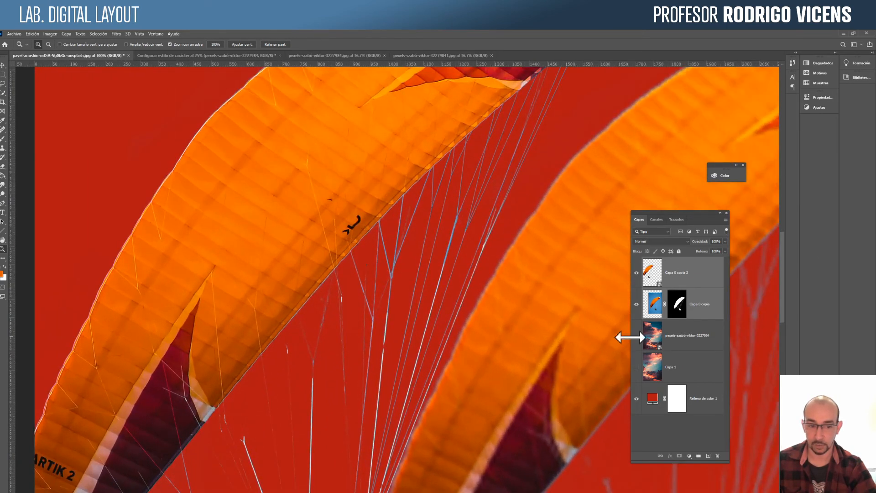
Hide and show the Capa 0 copia 2 smart object paraglider to identify it, and leave that layer selected.
left_click(666, 340)
left_click(637, 272)
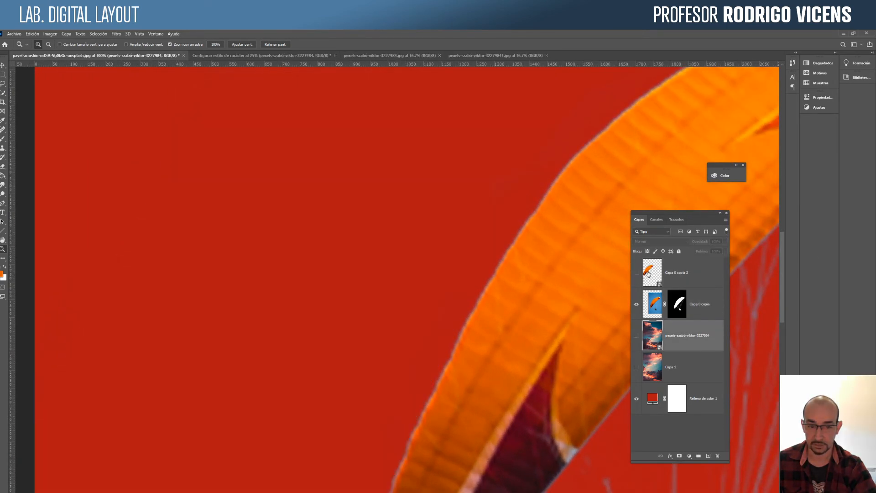
left_click(637, 272)
left_click(653, 272)
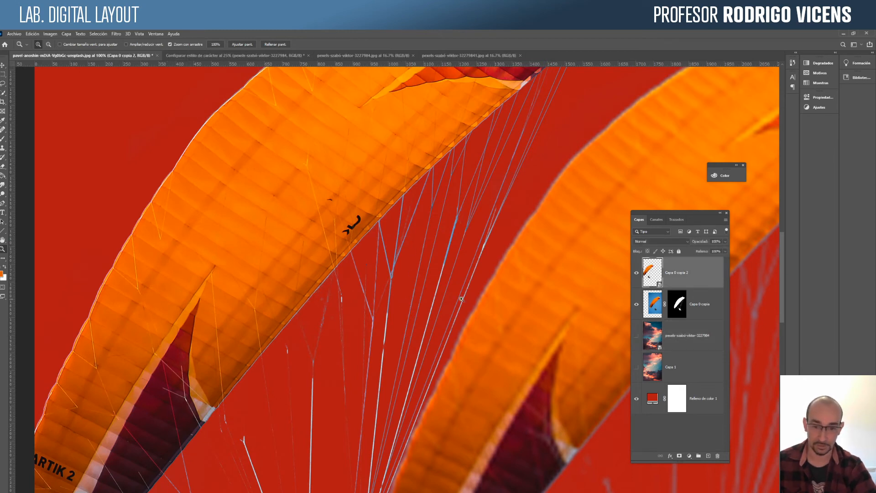
Compare the canopy texture, lines and pilots of both enlarged paragliders up close and at full-canvas view.
left_click_drag(475, 293, 327, 252)
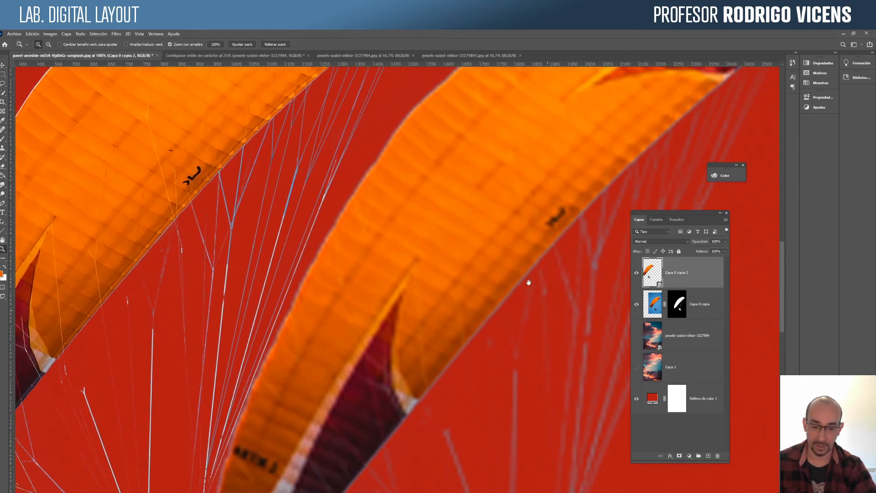
left_click_drag(528, 281, 464, 186)
left_click_drag(418, 88, 467, 151)
left_click(387, 212, "alt")
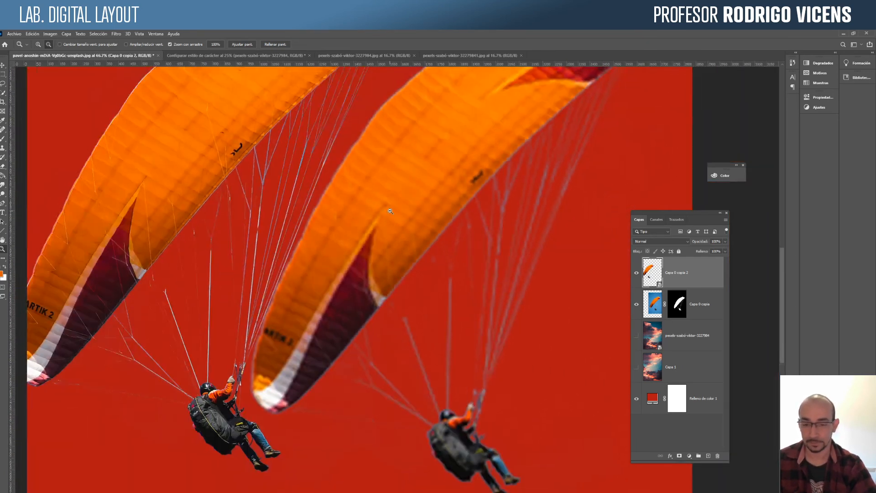
left_click(387, 211, "alt")
left_click(387, 211, "alt")
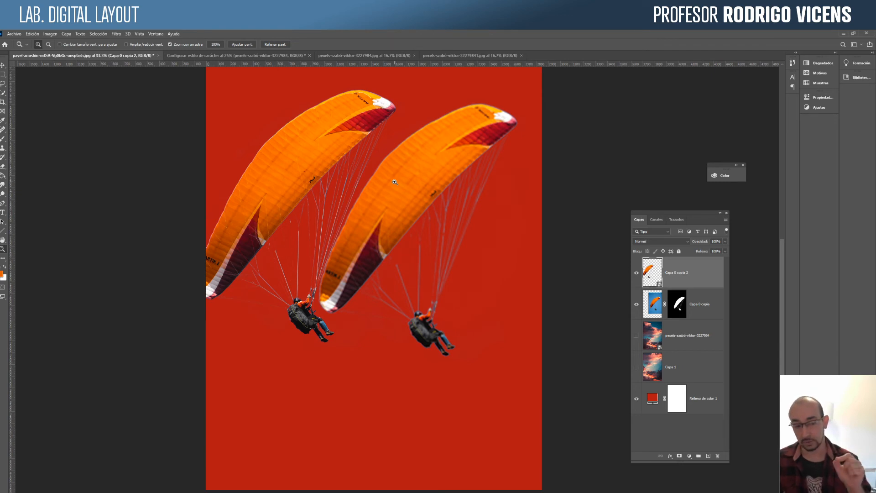
Select the Capa 0 copia pixel layer and display its layer mask alone to examine the softened edges and lines.
left_click(718, 319)
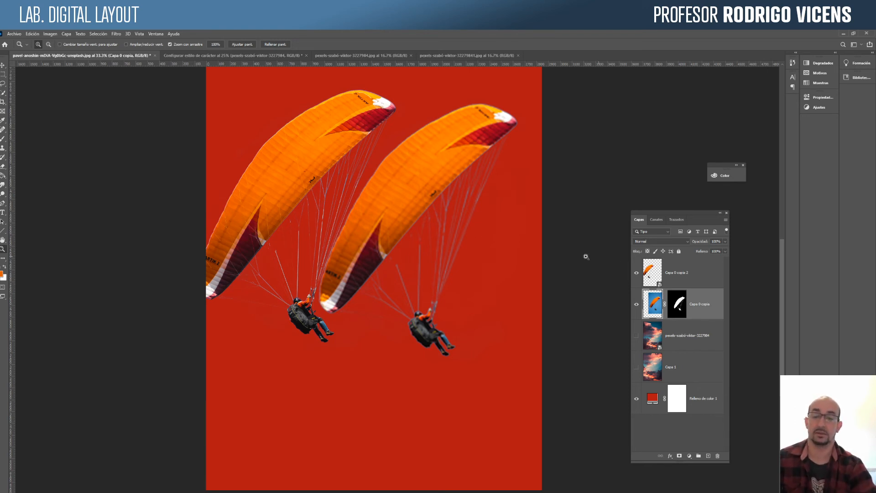
left_click(440, 239)
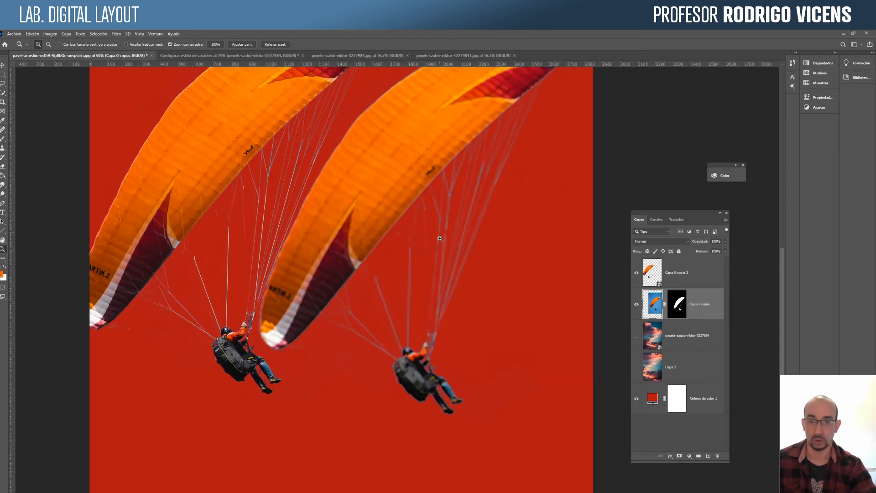
key("v")
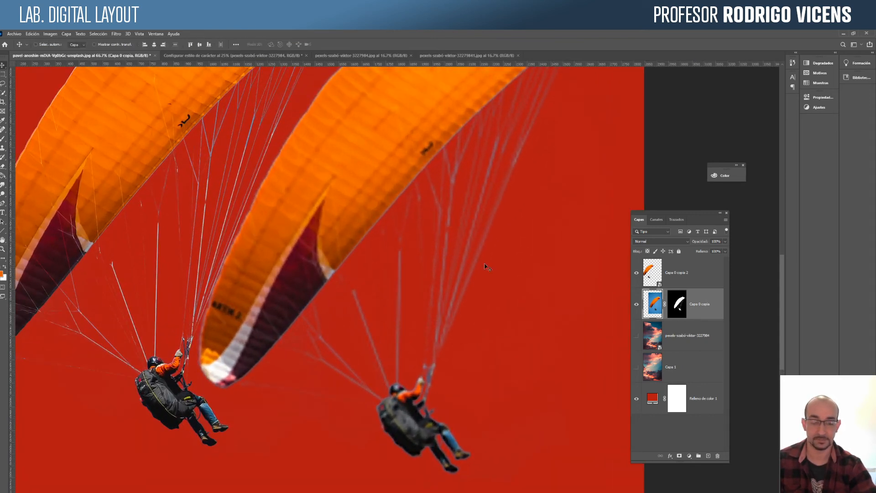
left_click(676, 309, "alt")
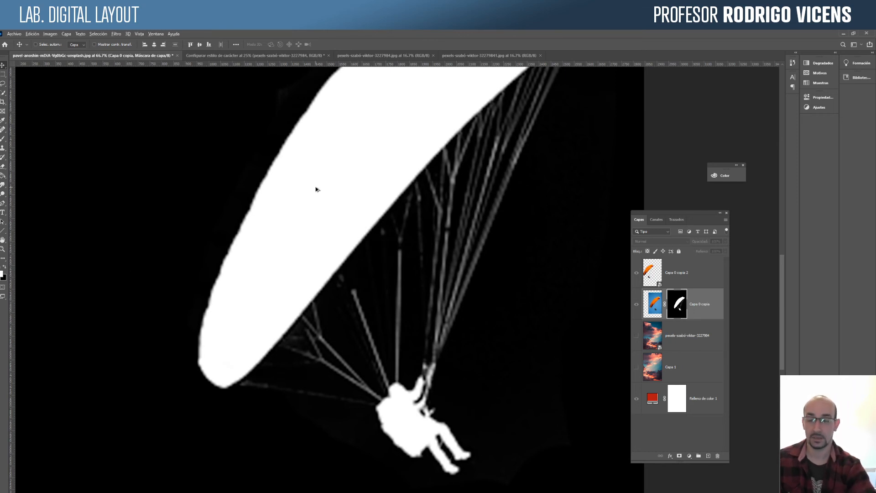
key("z")
left_click(310, 231, "alt")
left_click(310, 231, "alt")
left_click(310, 231, "alt")
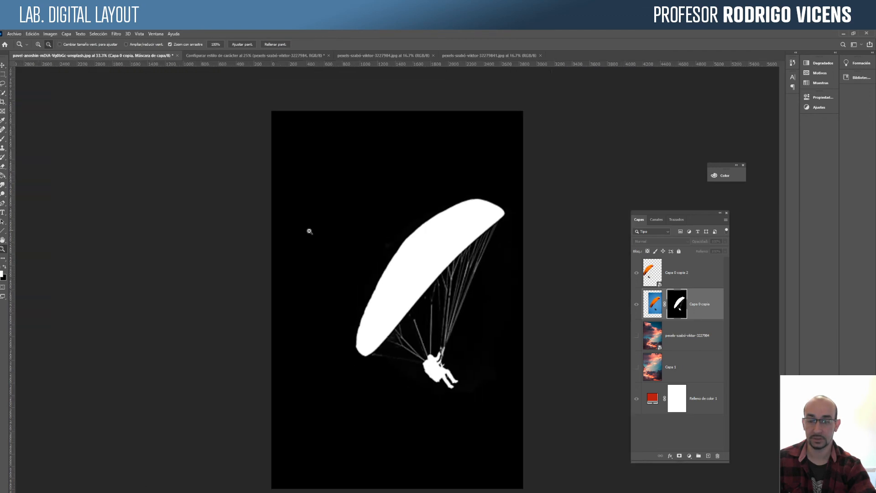
left_click(311, 231)
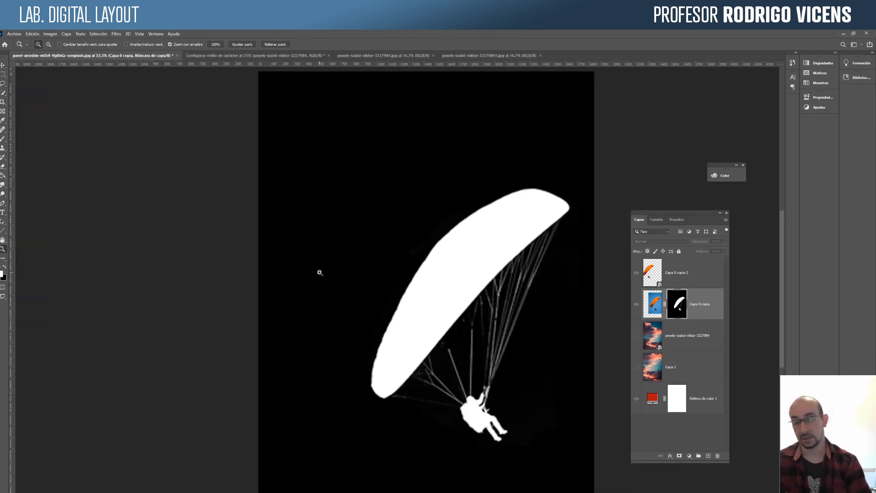
Switch to the El cielo es el límite poster document and preview the hidden Capa 0 paraglider by showing and hiding it.
left_click(266, 55)
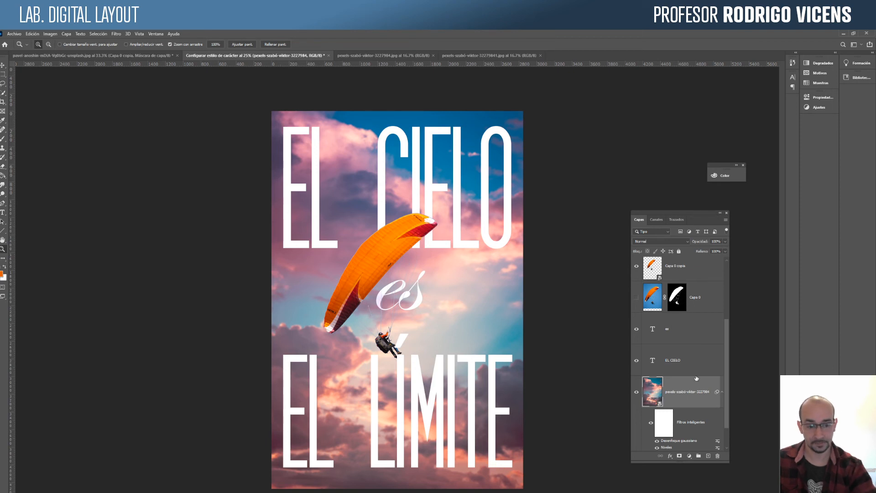
left_click_drag(727, 364, 720, 301)
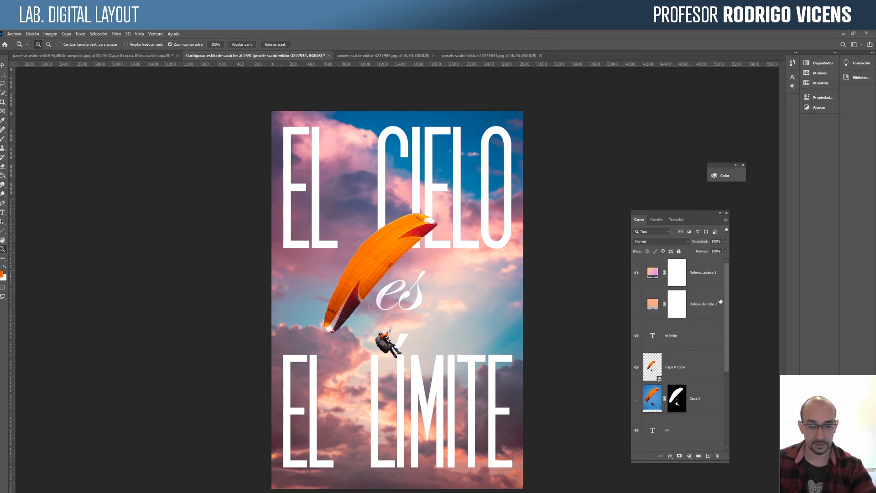
left_click(649, 400)
left_click(637, 399)
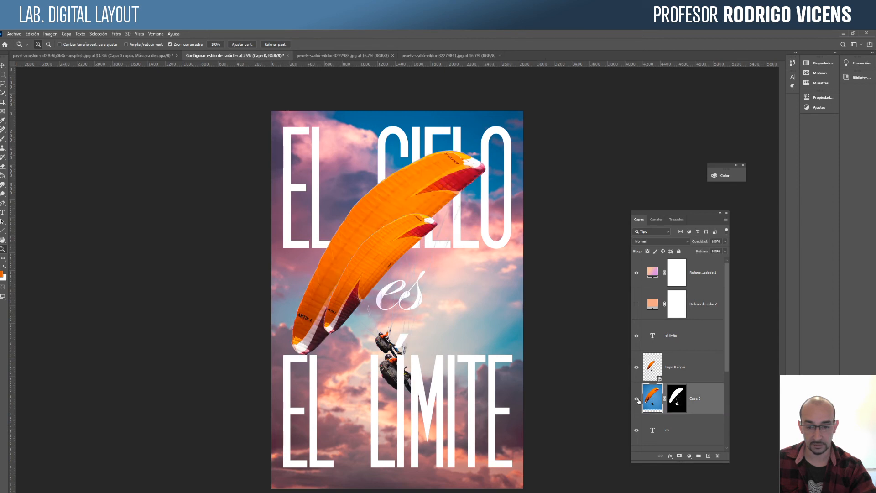
left_click(637, 399)
left_click(637, 400)
left_click(637, 399)
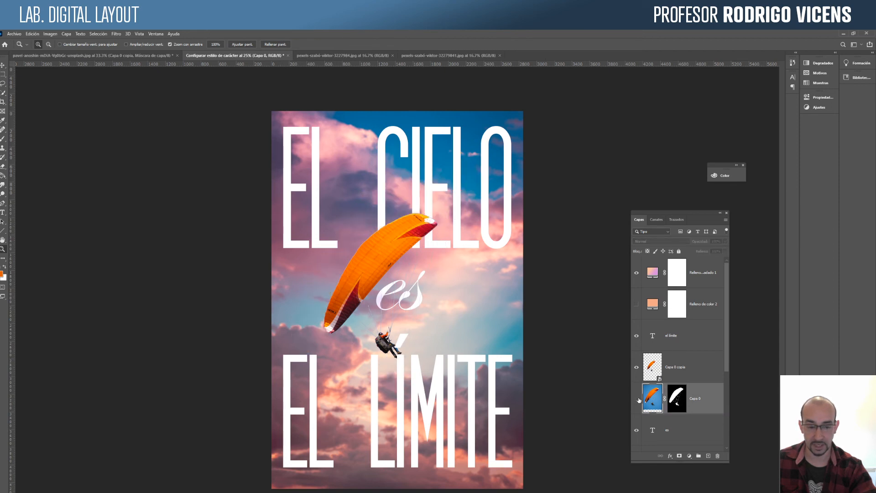
Open the contents of the poster's Capa 0 copia smart object and display its layer mask alone to inspect the fine lines.
left_click(645, 371)
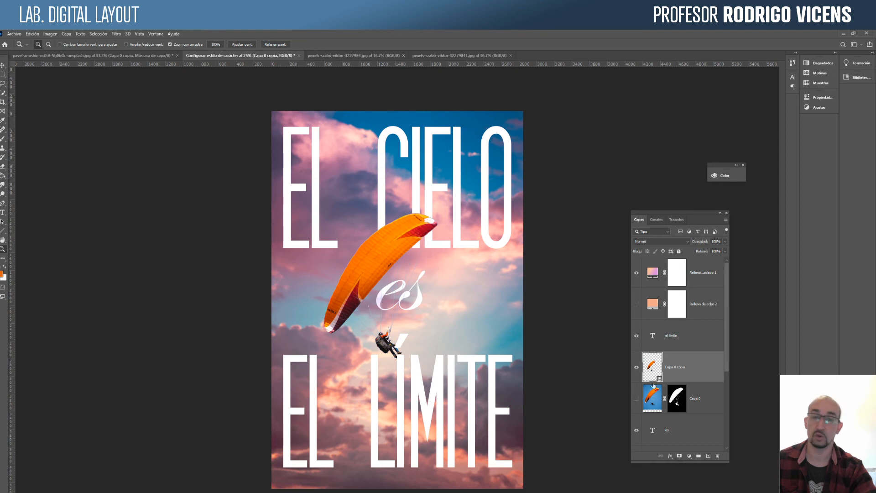
double_click(651, 367)
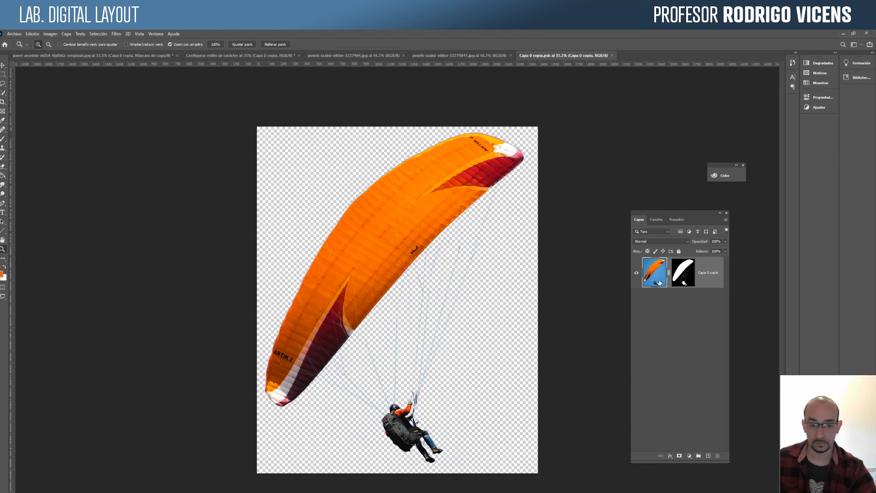
left_click(682, 281)
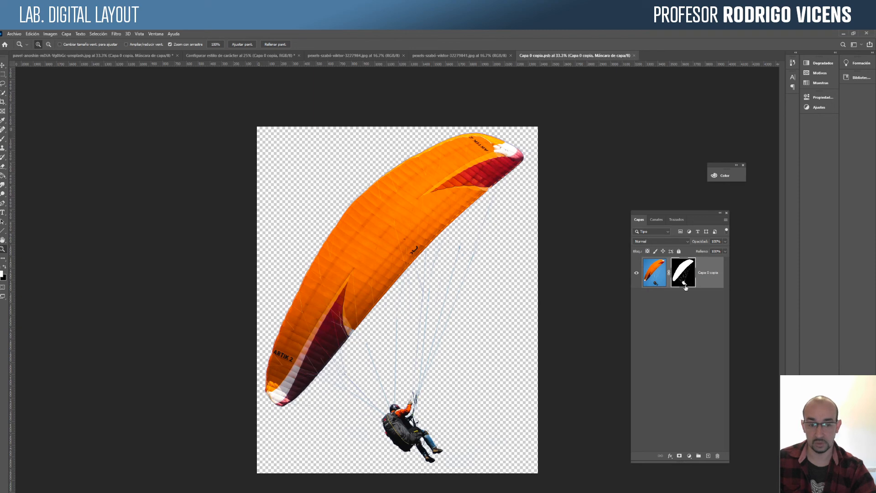
left_click(683, 280, "alt")
left_click(447, 297)
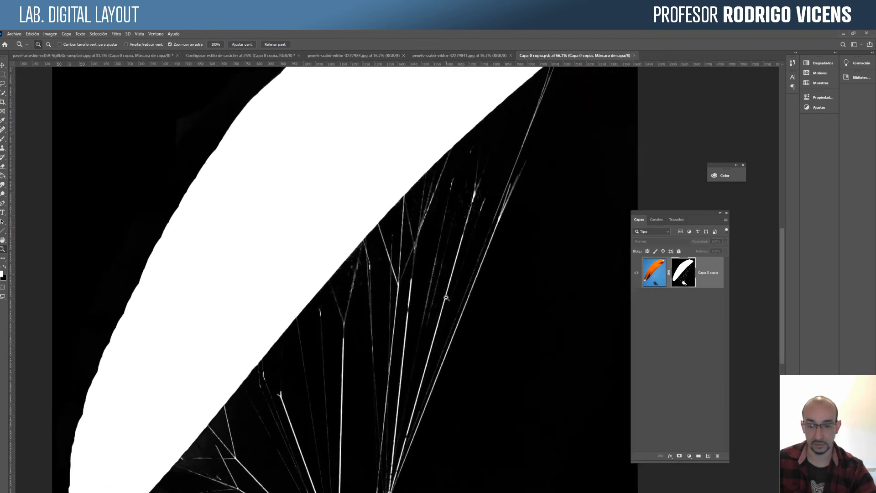
left_click(452, 232, "alt")
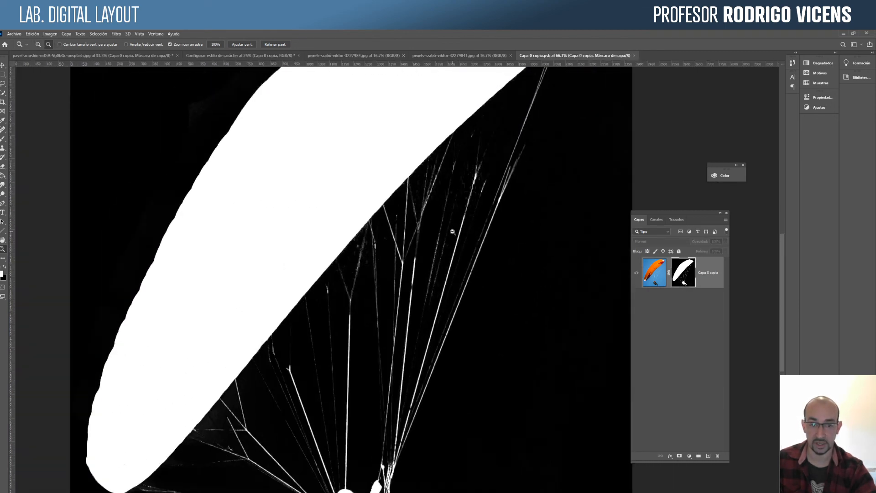
left_click(453, 232, "alt")
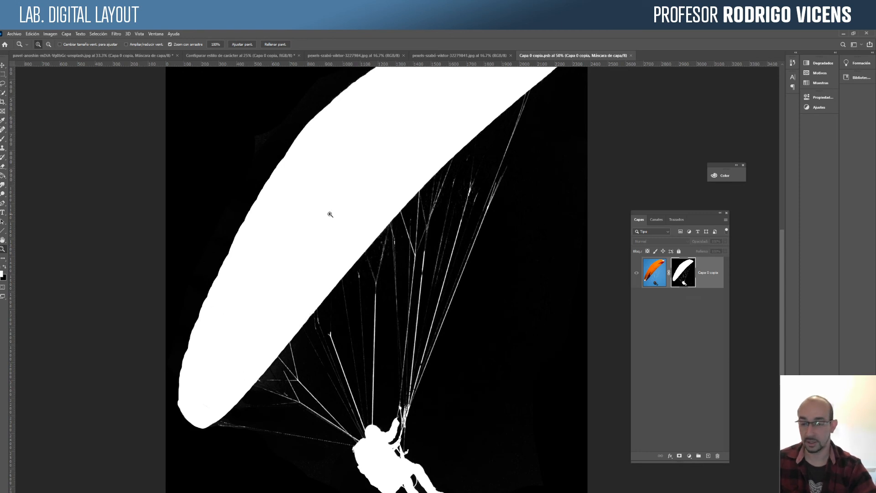
Disable and re-enable the Capa 0 copia layer mask, and return to the normal image view.
left_click(684, 274, "shift")
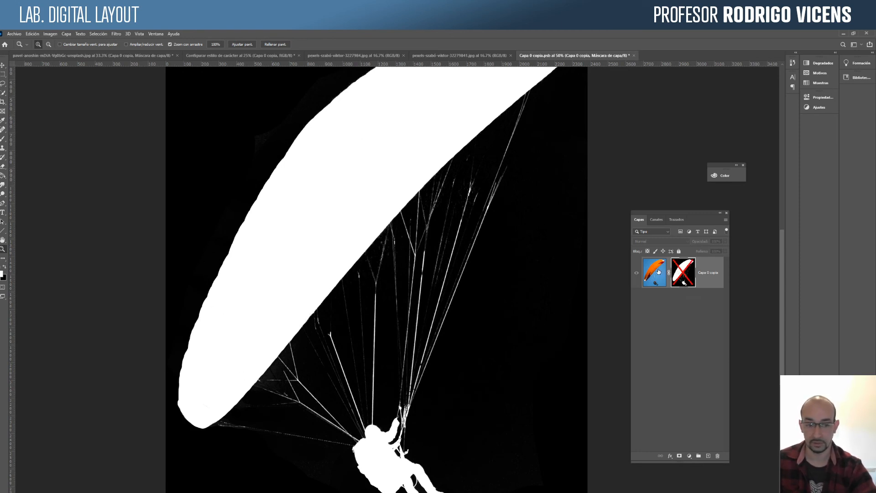
left_click(683, 276, "shift")
left_click(657, 272)
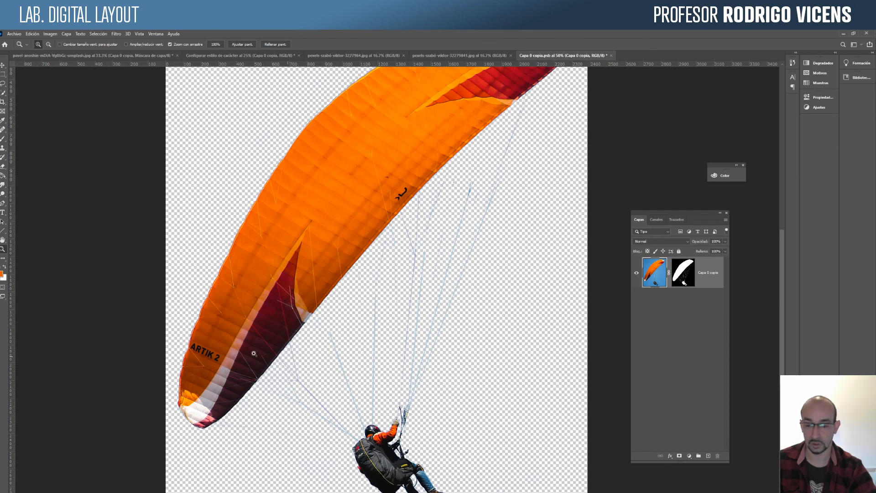
Try a small white brush dab on the Capa 0 copia mask beside the paraglider's lines, and undo it.
left_click(3, 138)
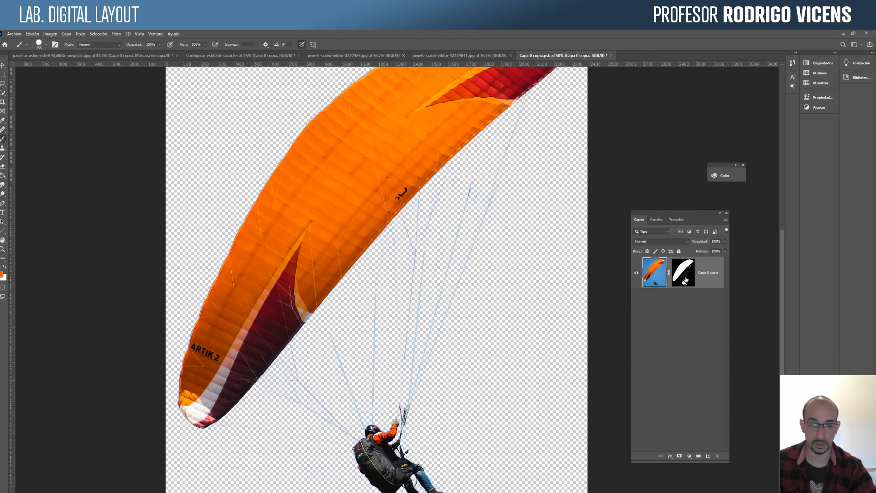
left_click(684, 274)
mouse_move(520, 386)
left_mouse_down()
mouse_move(475, 391)
mouse_move(484, 392)
left_mouse_up()
left_click(492, 330)
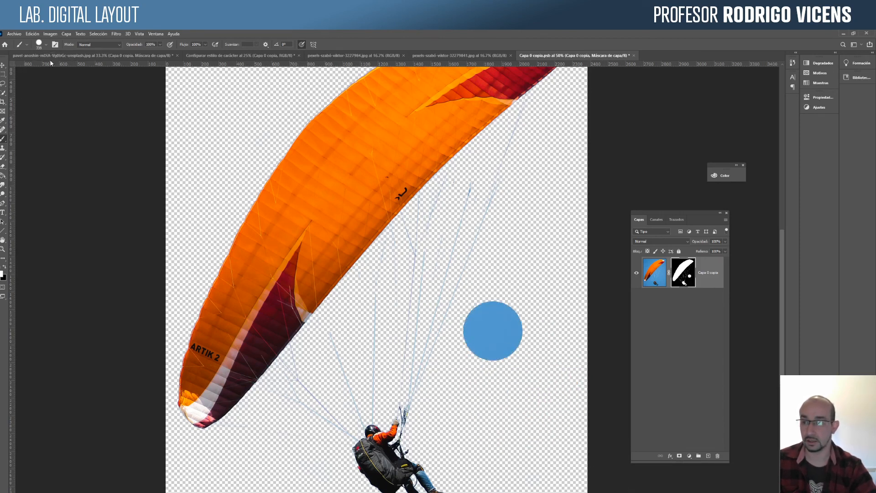
key("ctrl+z")
Paint one very large white circle on the mask around the paraglider's lines, save the smart object and check the poster.
left_click_drag(373, 254, 522, 297)
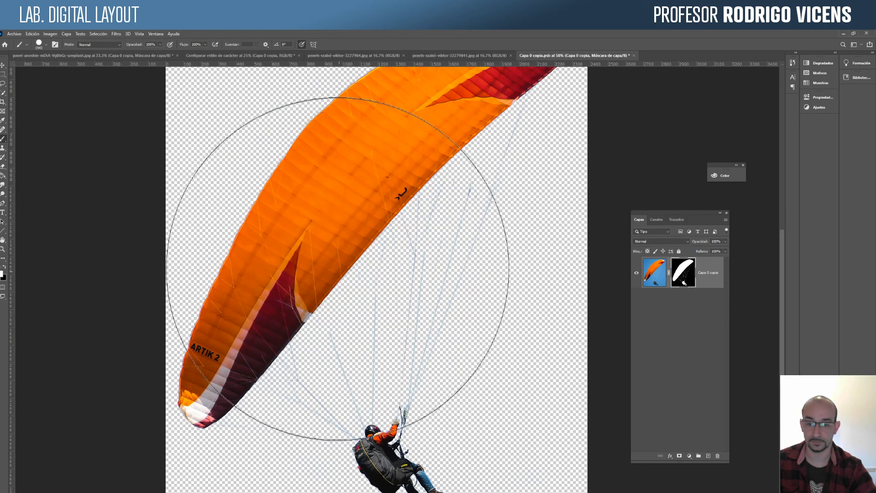
left_click(378, 280)
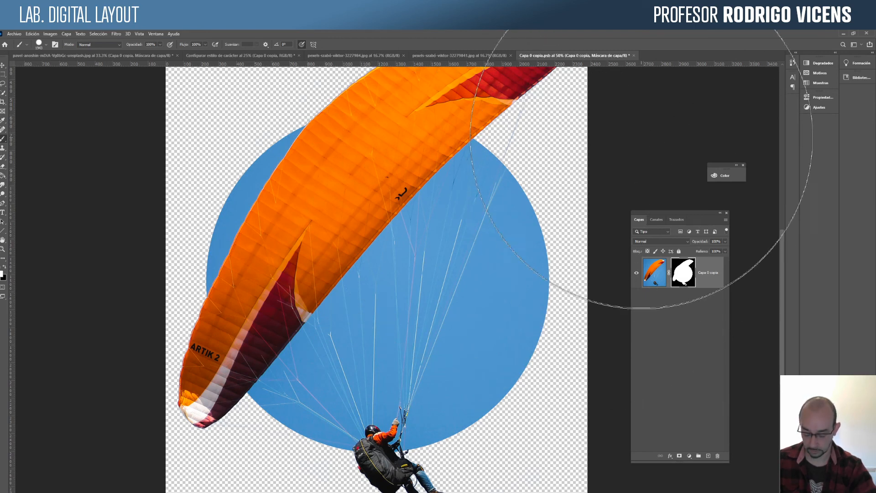
key("ctrl+s")
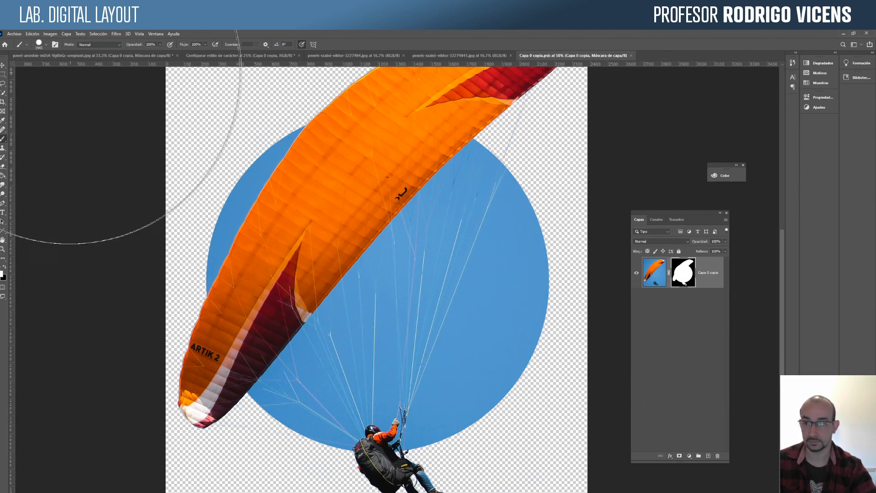
left_click(230, 56)
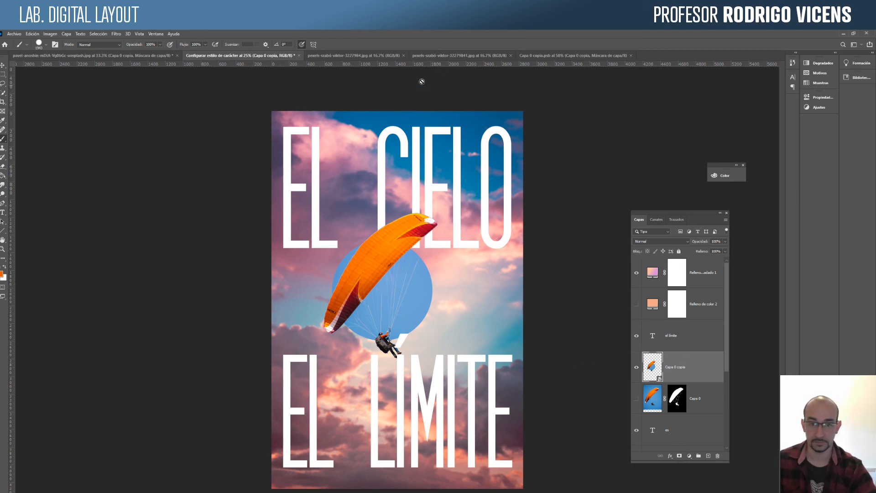
Return to the Capa 0 copia smart object contents, undo the large circle on the mask and save.
left_click(548, 56)
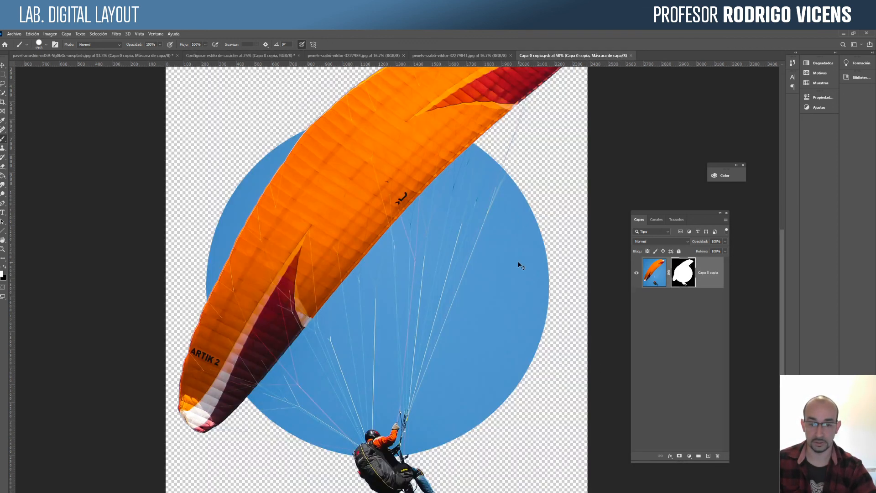
key("ctrl+z")
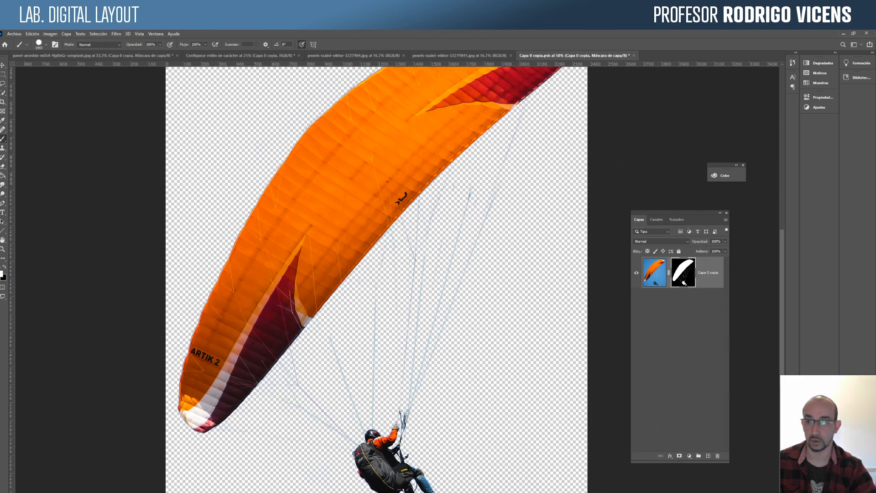
left_click(14, 34)
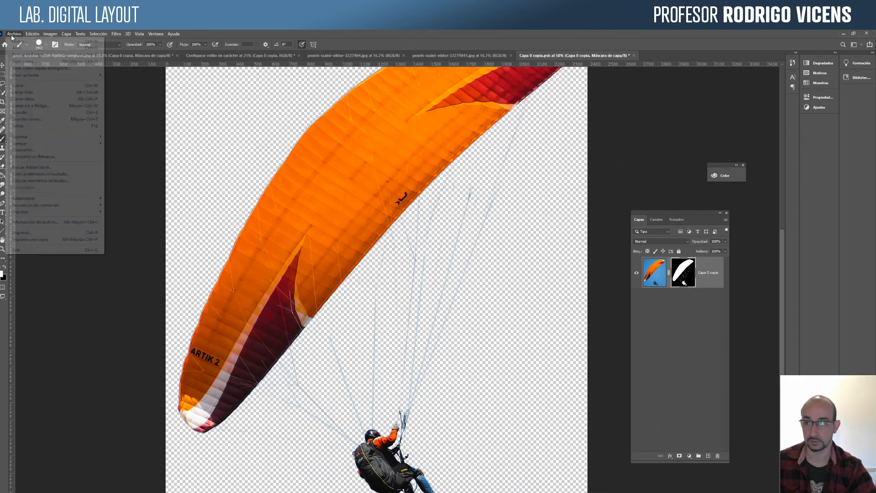
left_click(46, 129)
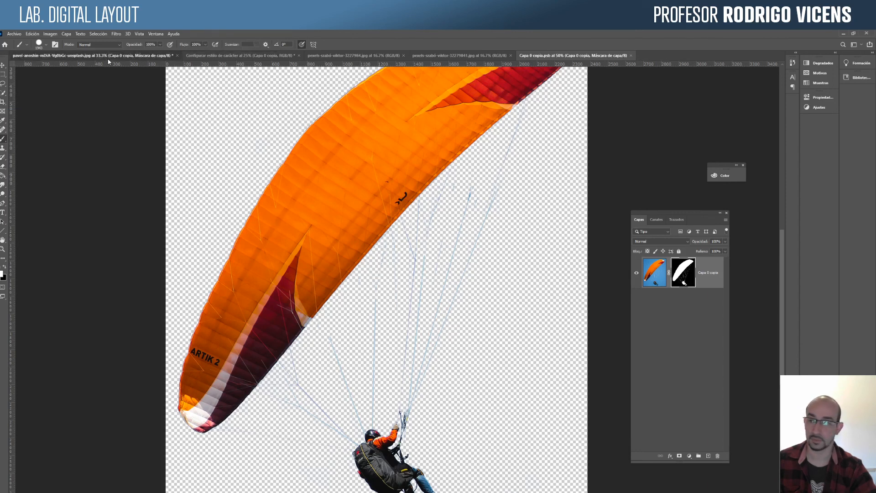
Check the paraglider in the poster document and go back to the Capa 0 copia smart object contents.
left_click(108, 58)
left_click(241, 55)
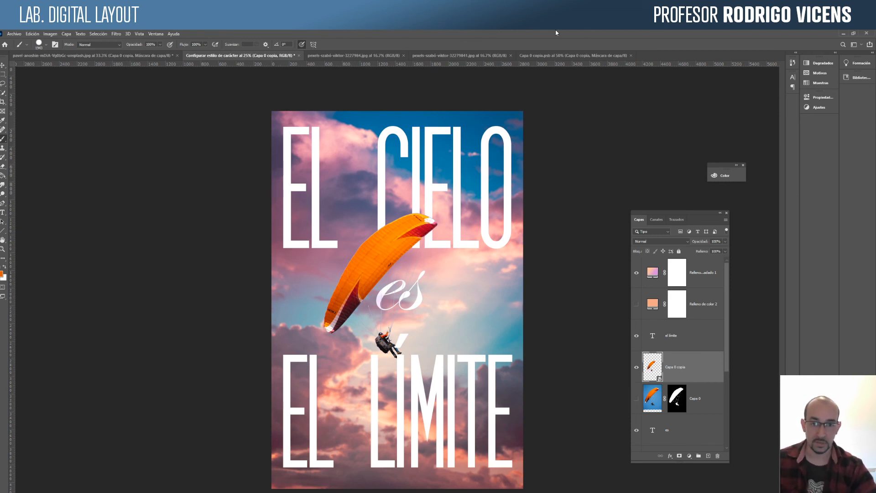
left_click(569, 57)
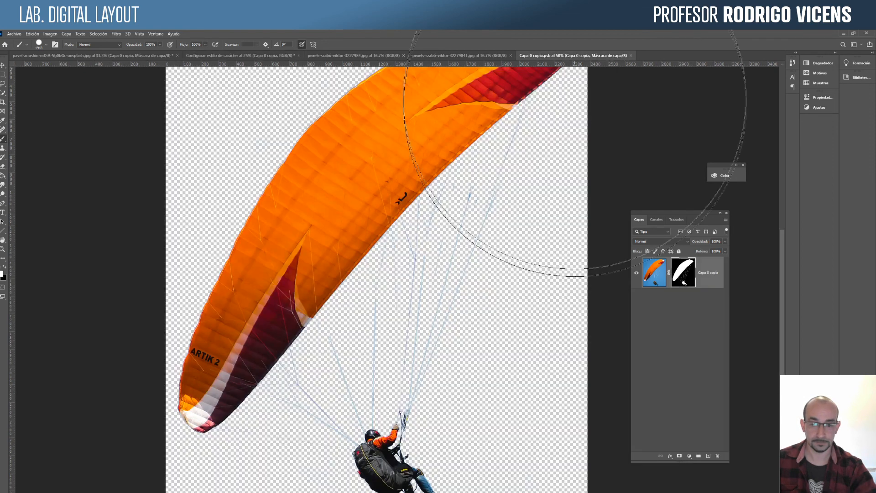
Duplicate the Capa 0 copia layer inside the smart object and convert the lower copy into a nested smart object.
left_click(661, 272)
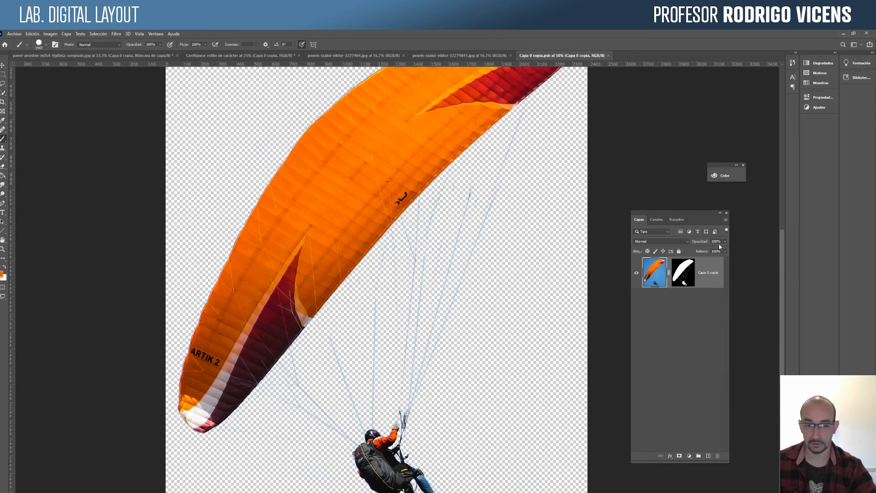
left_click_drag(653, 269, 708, 455)
left_click(663, 312)
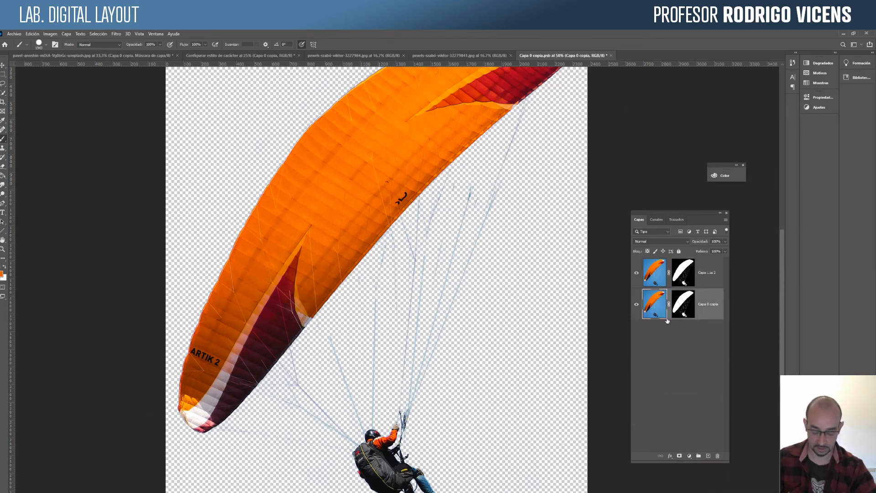
right_click(657, 302)
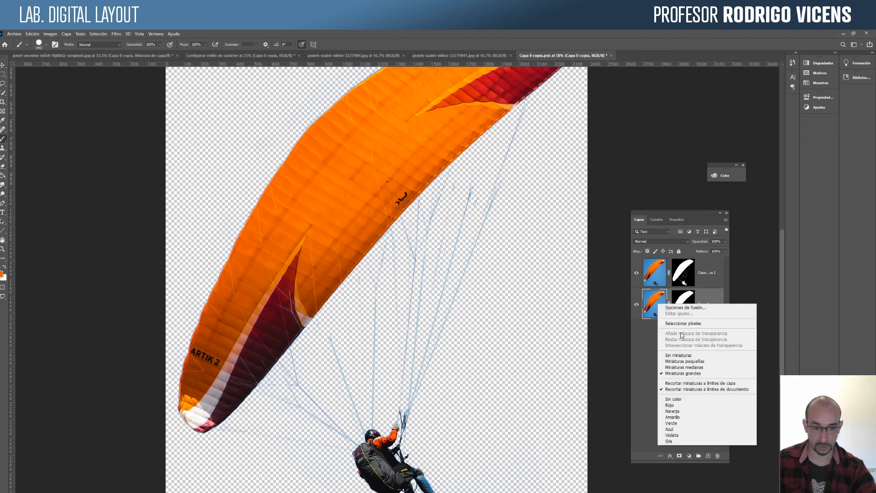
right_click(701, 295)
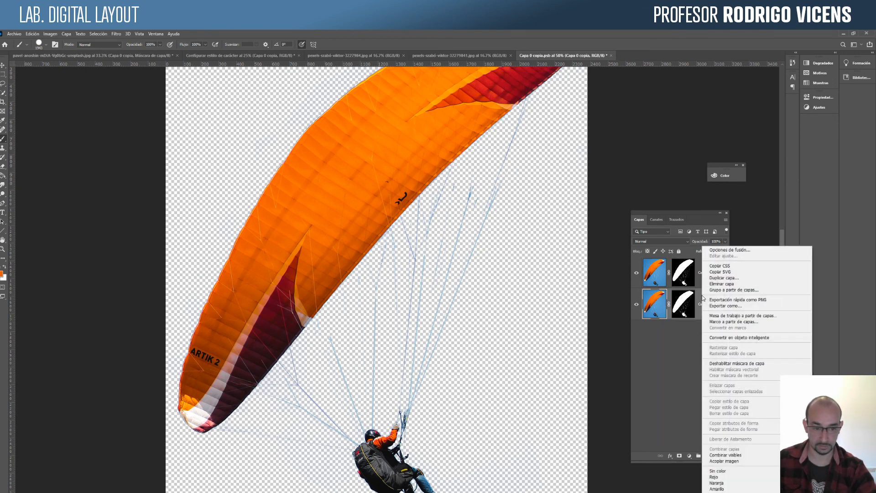
left_click(733, 338)
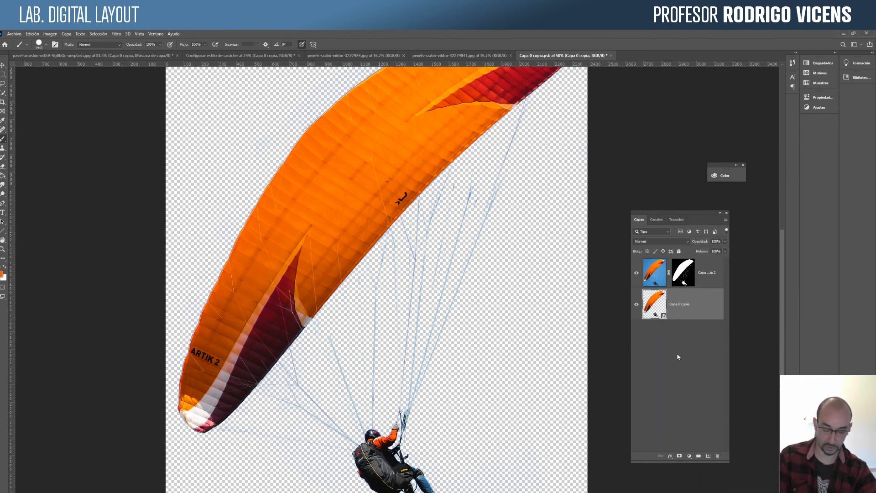
Scale the nested paraglider smart object to about 18% and place it in the canvas's lower-right area, beside the large pilot.
key("ctrl+t")
left_click_drag(199, 105, 458, 290)
left_click_drag(388, 265, 488, 406)
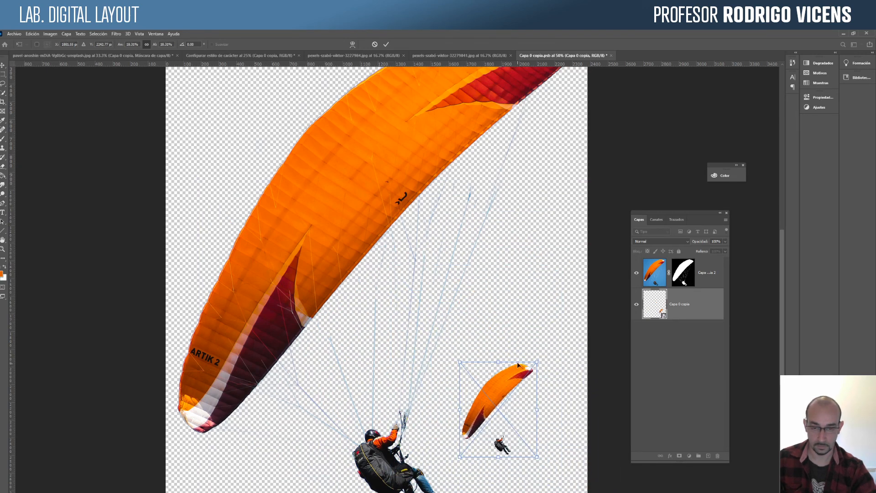
key("Return")
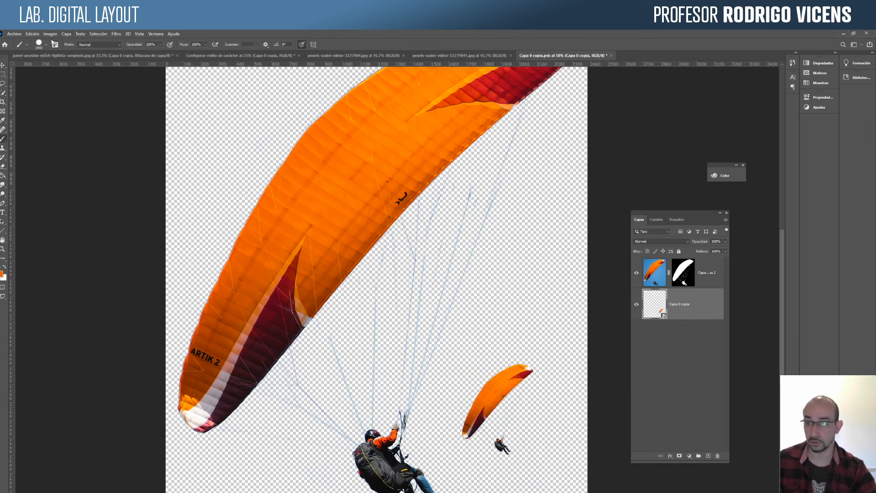
Flip the small paraglider horizontally and move it up among the large paraglider's lines, below the wing.
left_click(31, 34)
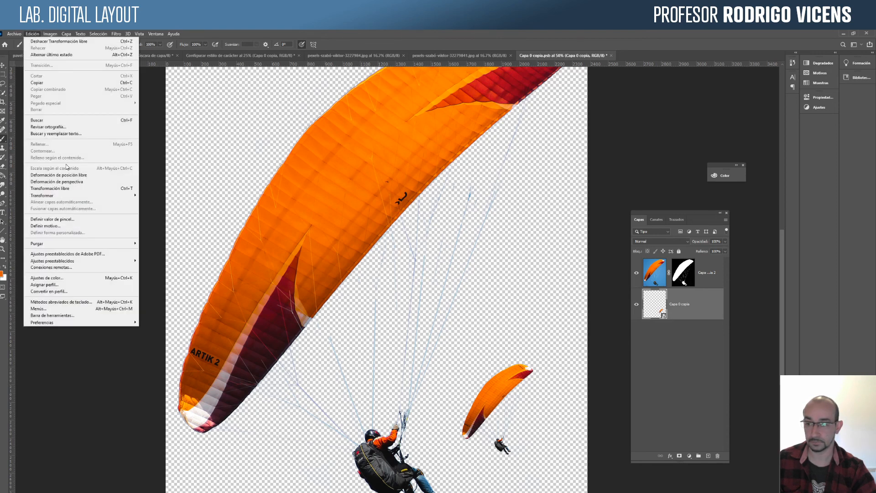
mouse_move(75, 196)
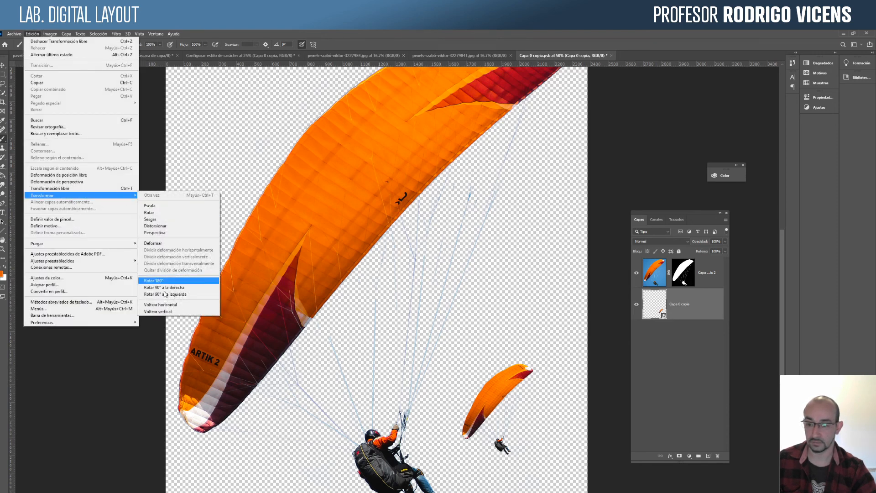
left_click(167, 305)
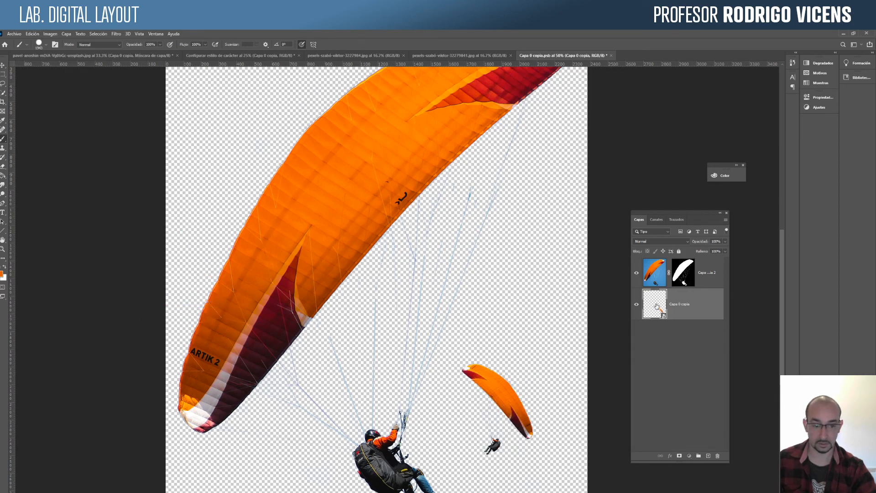
key("v")
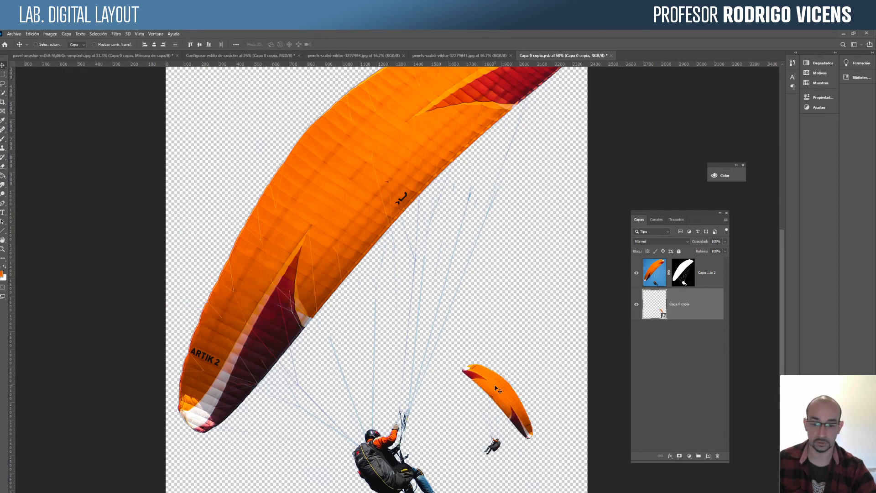
left_click_drag(496, 388, 469, 261)
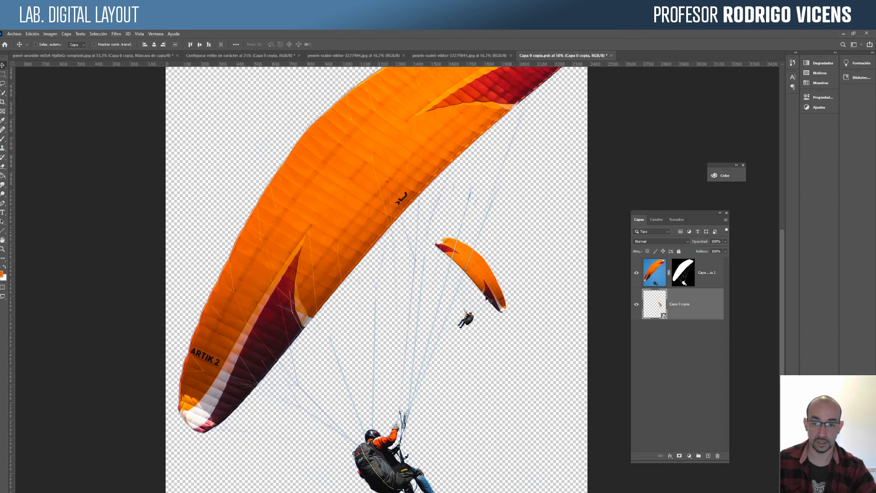
Save the smart object contents, check the two paragliders in the poster and close the Capa 0 copia contents document.
key("ctrl+s")
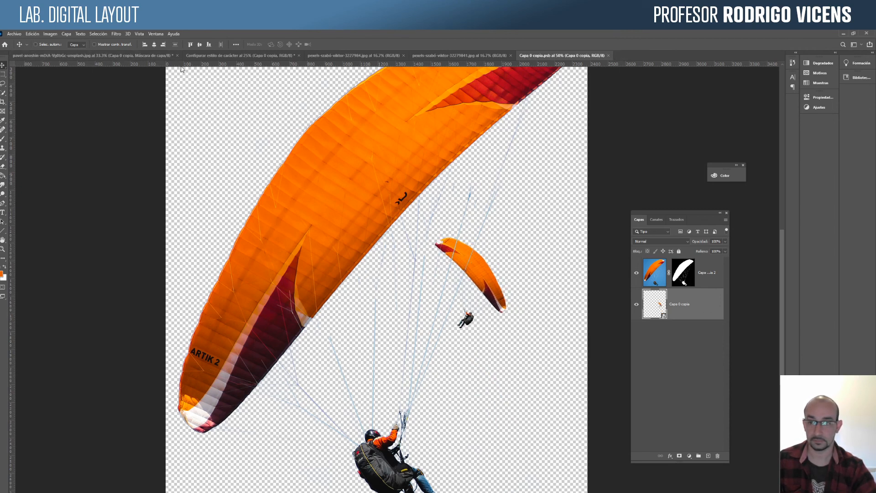
left_click(234, 56)
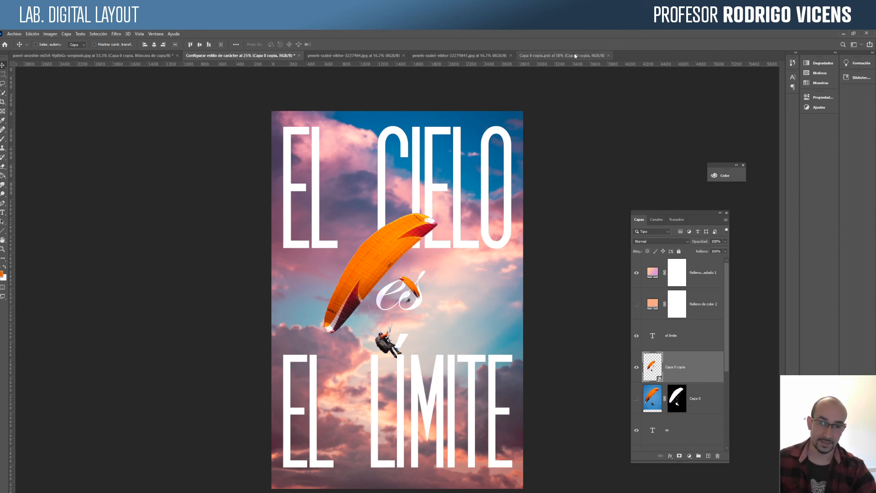
left_click(609, 56)
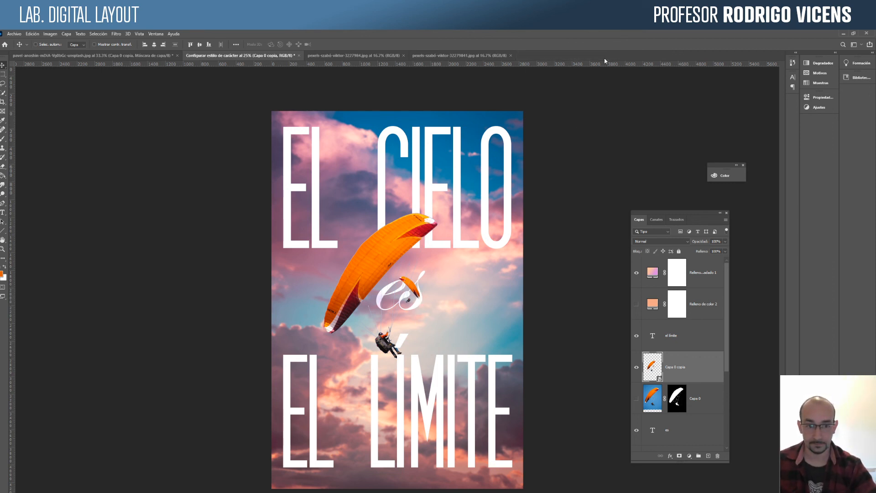
Reopen the Capa 0 copia smart object to inspect its contents, close it and look through the poster's layer stack.
double_click(651, 368)
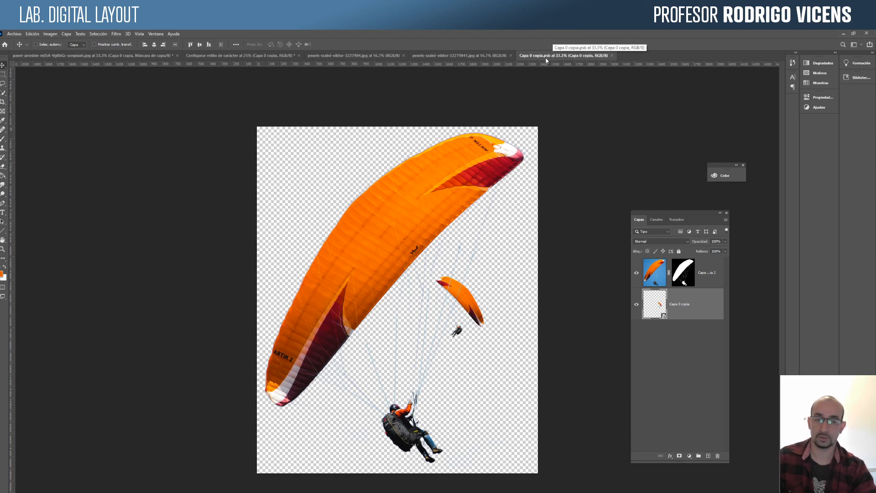
left_click(612, 55)
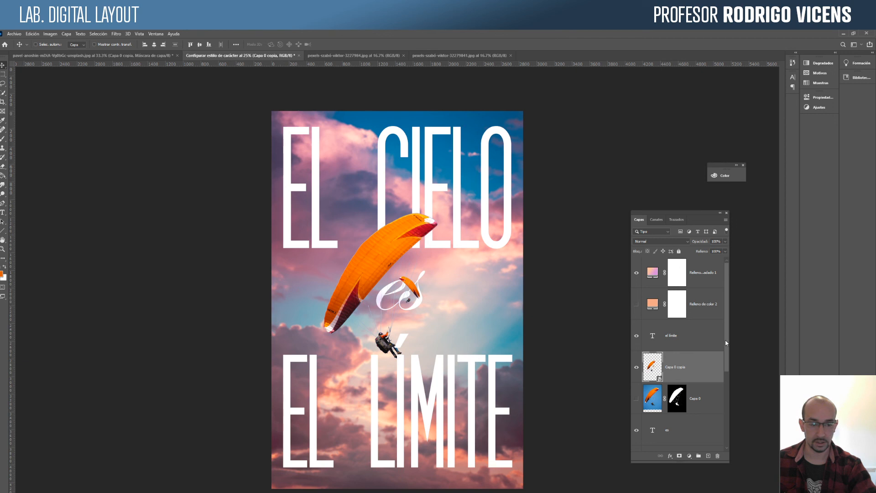
left_click_drag(725, 340, 723, 466)
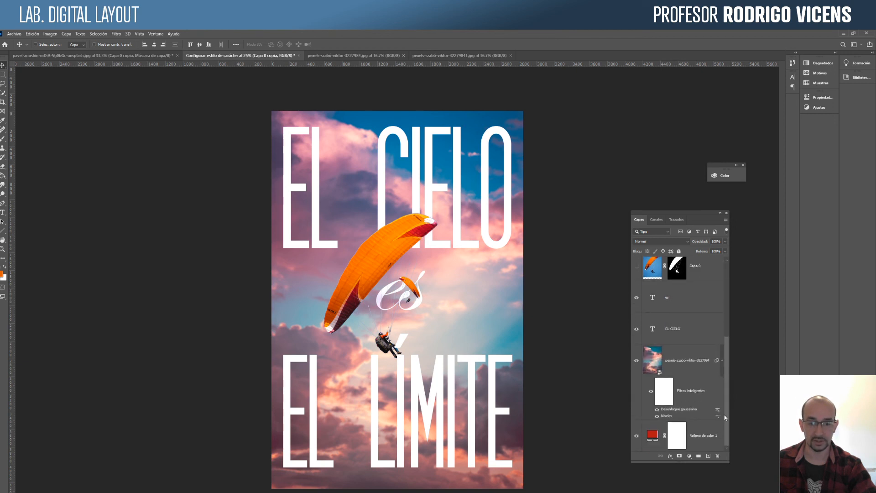
scroll(712, 319, "up", 5)
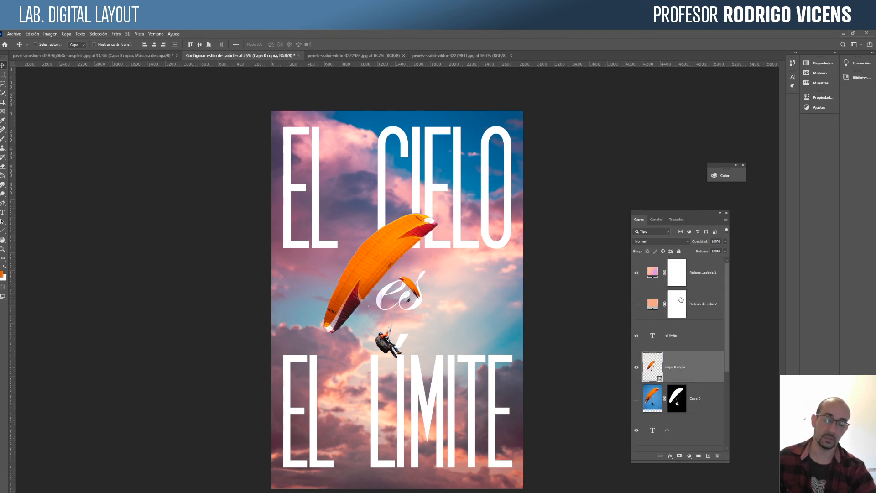